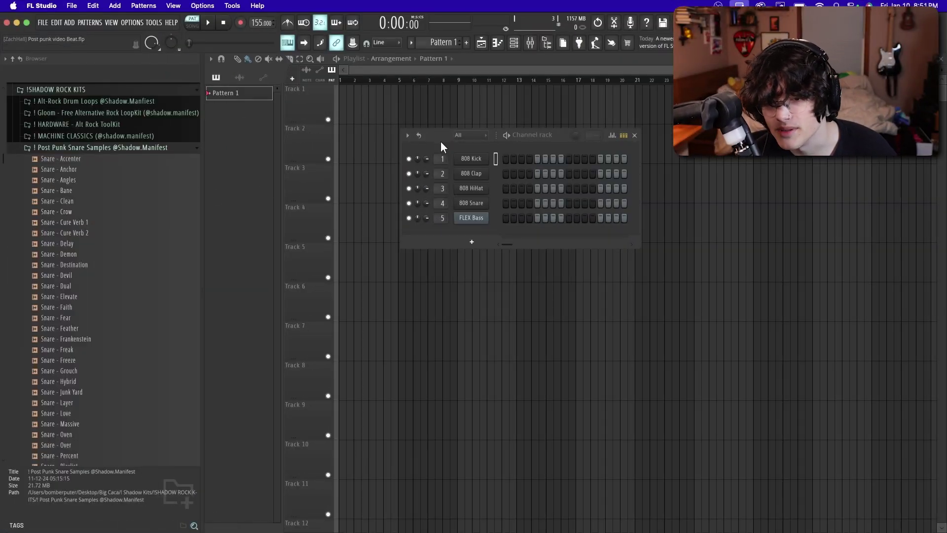
Step: Browse the Post Punk Snare Samples folder and replace the 808 Kick channel's sound with Snare - Tool
drag(440, 141, 442, 135)
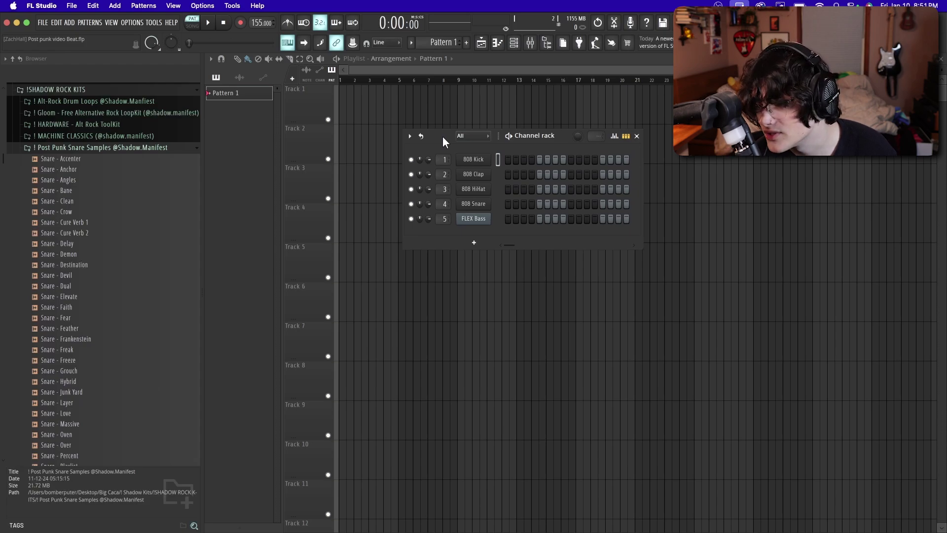
scroll(99, 261, down, 4)
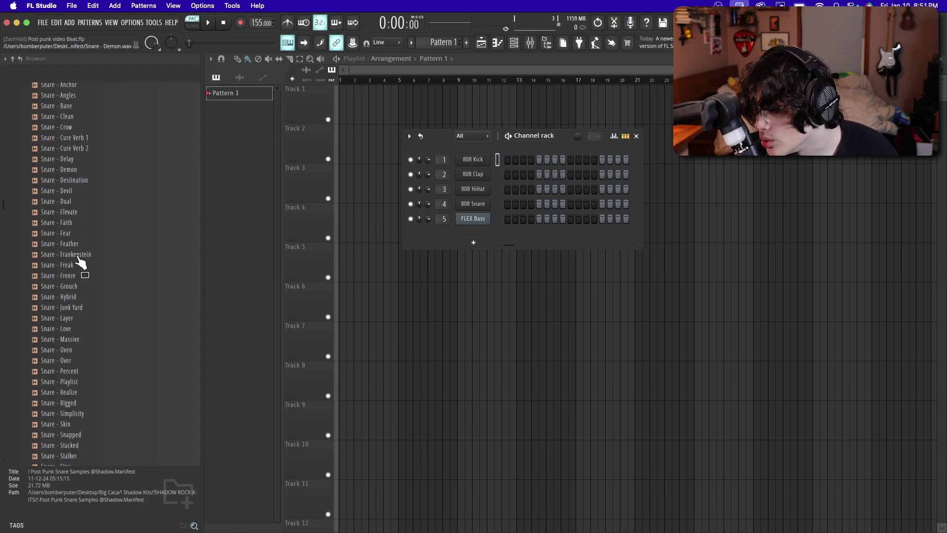
scroll(94, 261, down, 13)
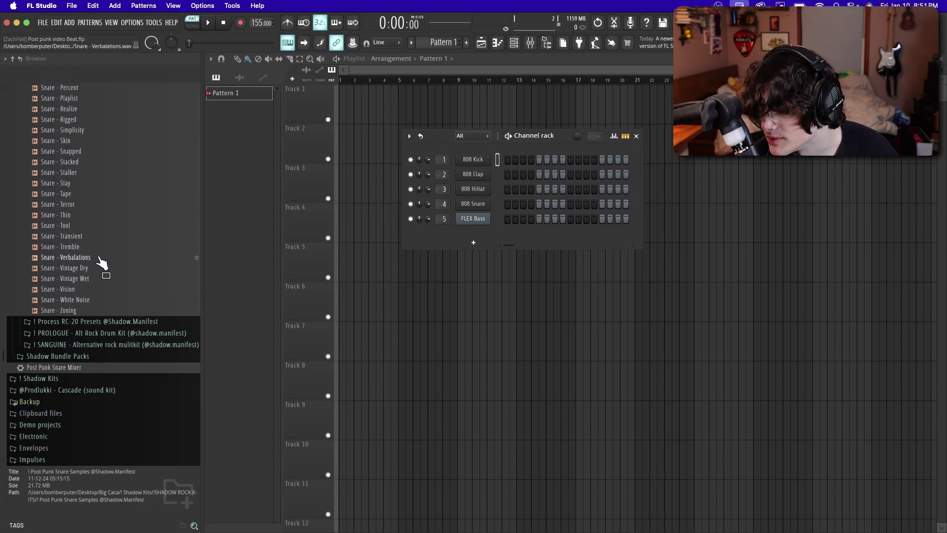
scroll(101, 261, up, 16)
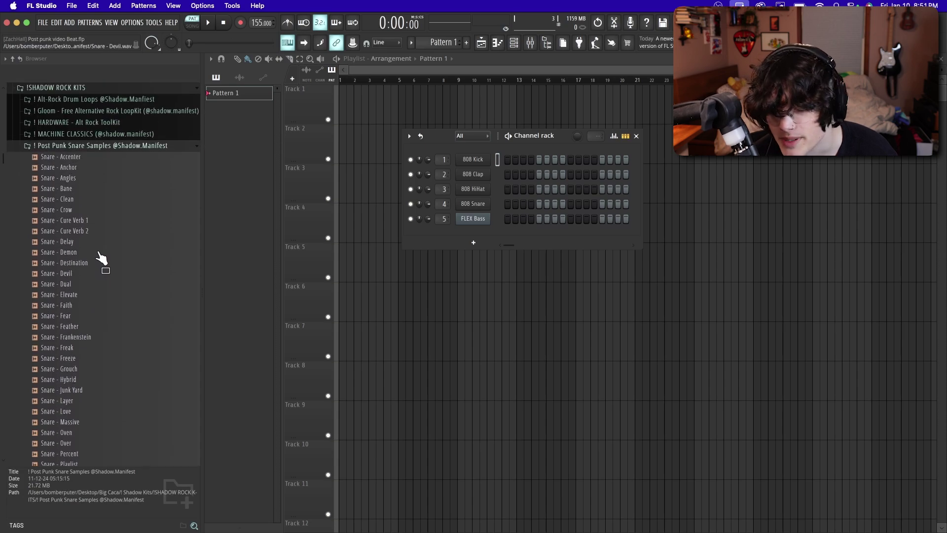
scroll(101, 258, up, 2)
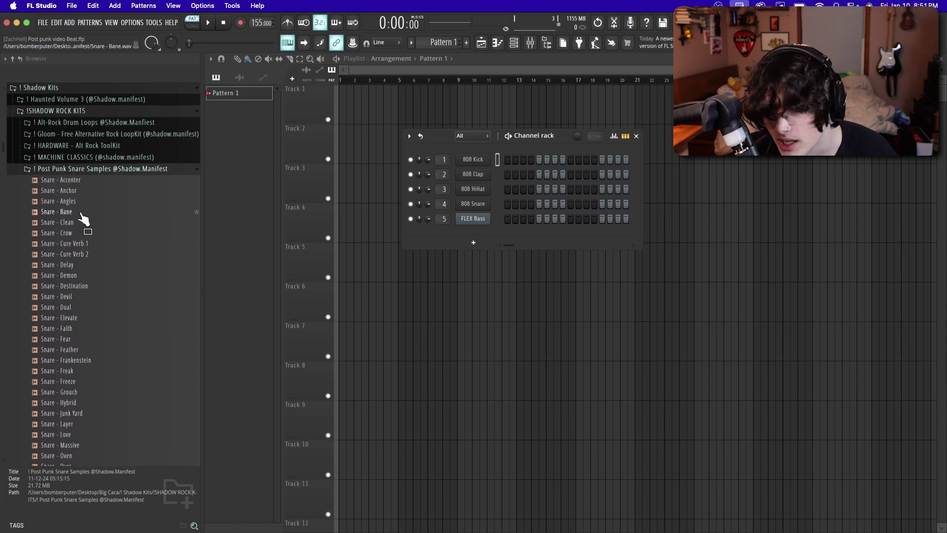
drag(104, 205, 90, 267)
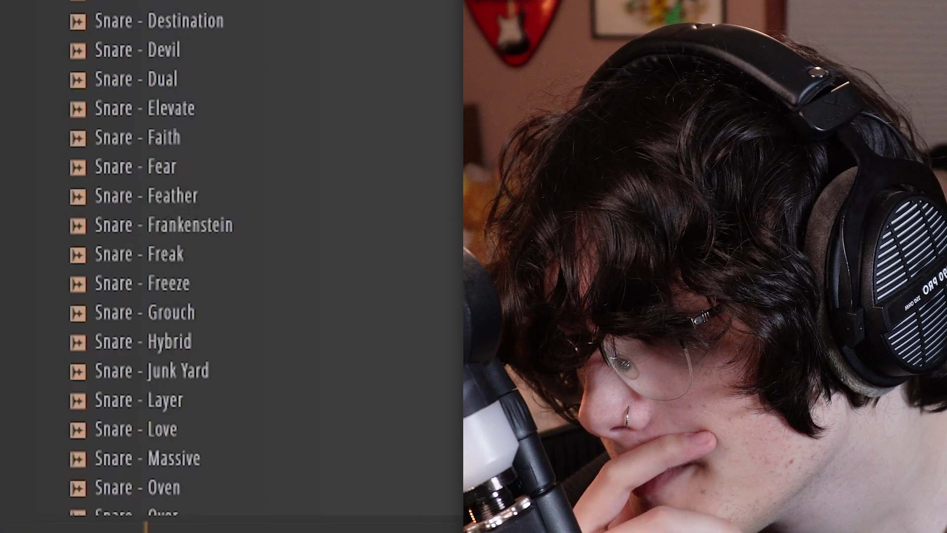
drag(223, 0, 475, 159)
scroll(222, 74, down, 4)
scroll(246, 306, down, 14)
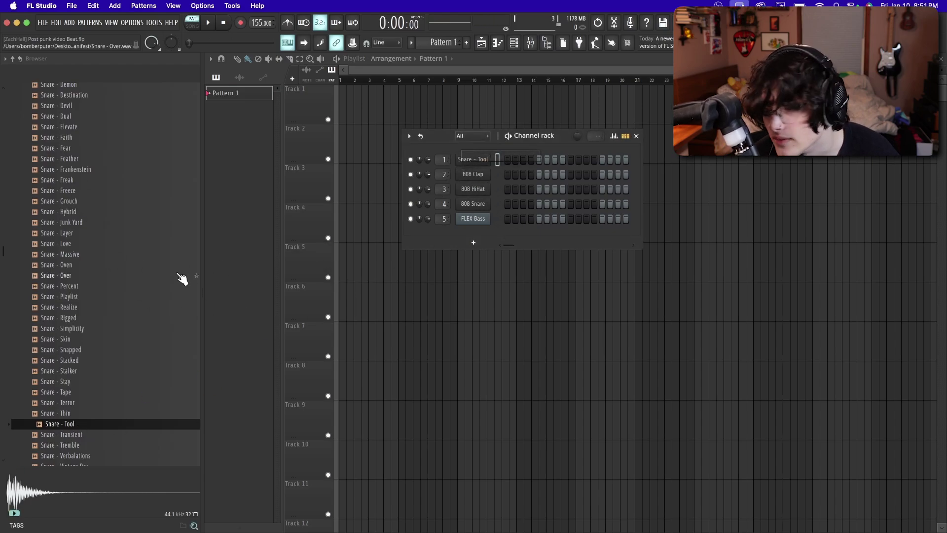
Step: Collapse the Post Punk Snare Samples folder and open the Kicks folder inside the PROLOGUE pack's Drum Kit
scroll(158, 279, up, 8)
click(84, 212)
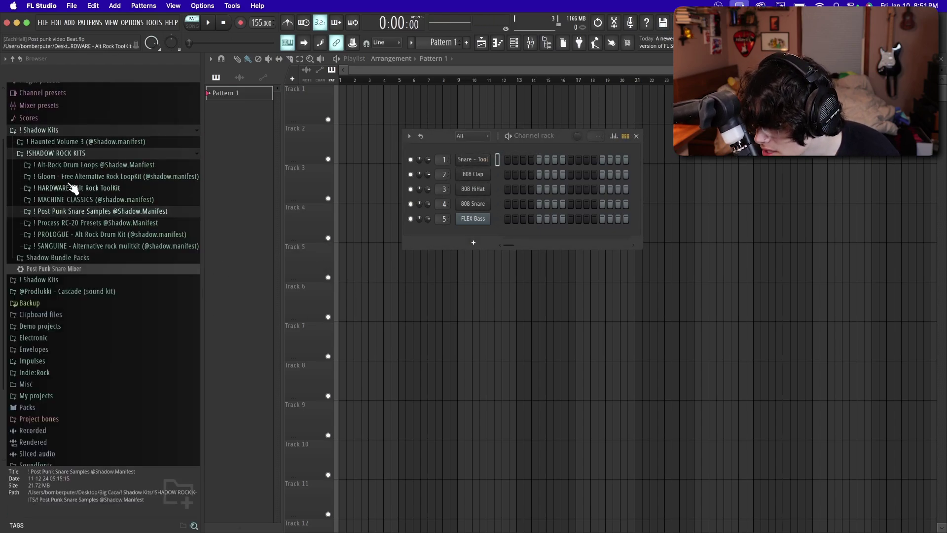
click(77, 234)
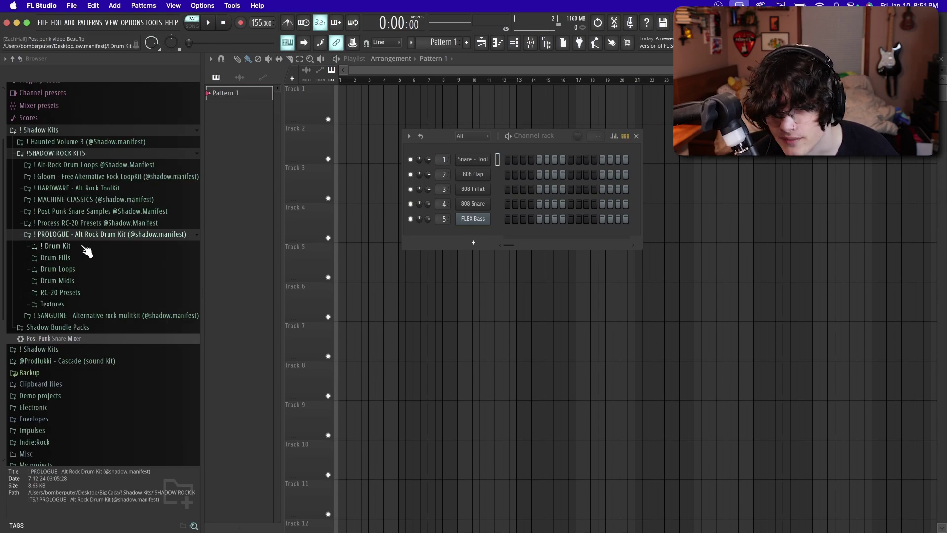
click(84, 247)
scroll(89, 269, down, 2)
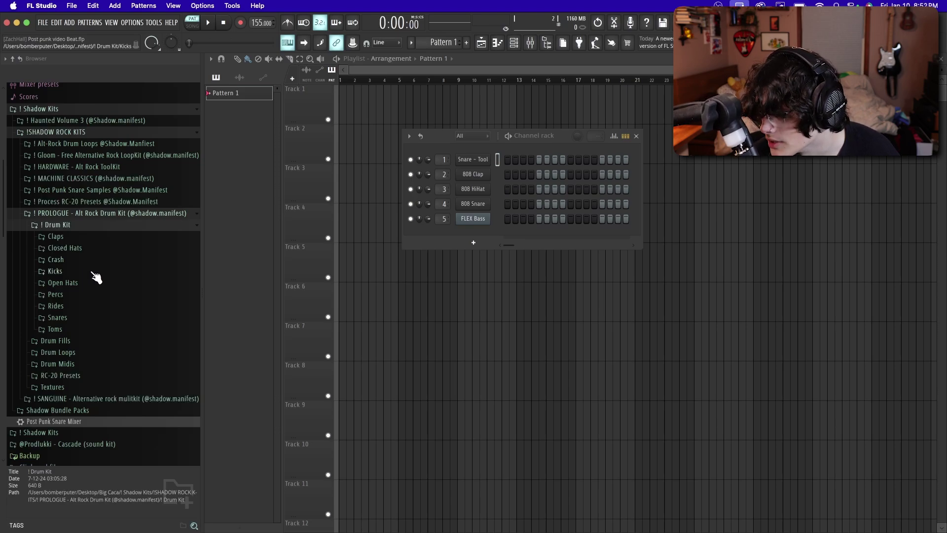
click(76, 271)
Step: Replace the 808 Clap channel's sound with the Kick - Heel sample and collapse the Drum Kit folder
scroll(101, 269, down, 10)
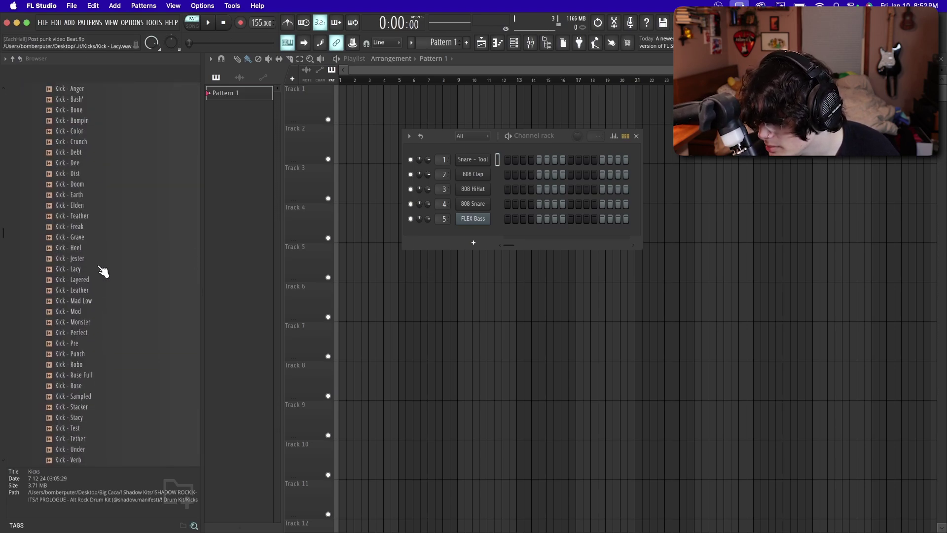
click(98, 258)
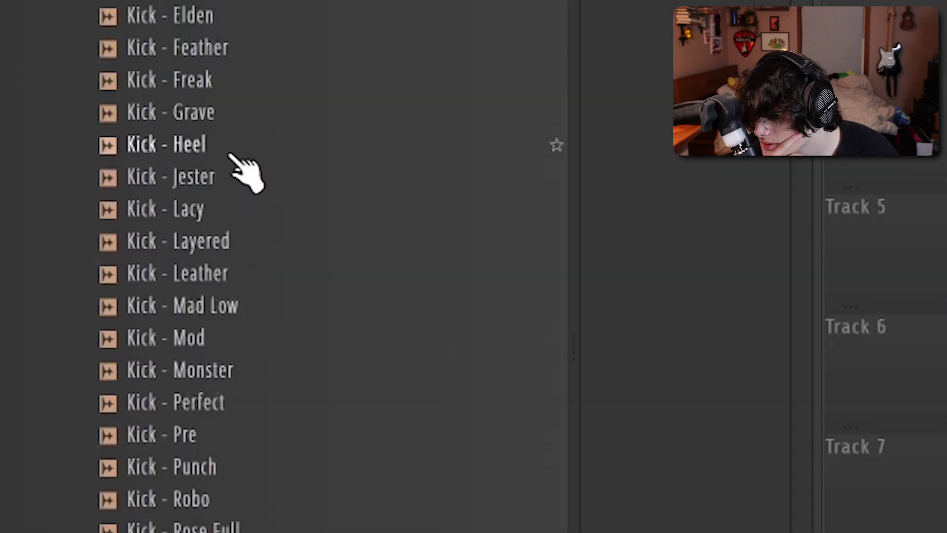
click(92, 232)
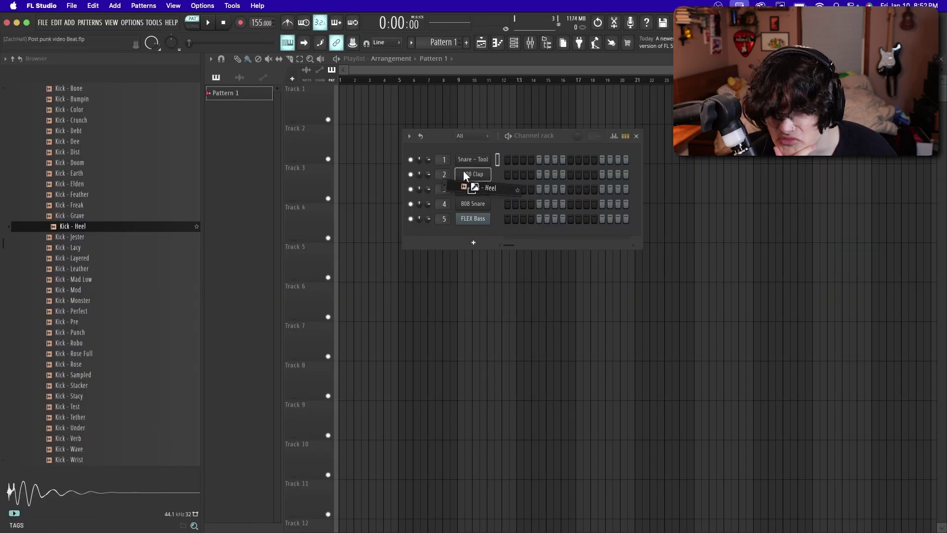
drag(466, 176, 488, 176)
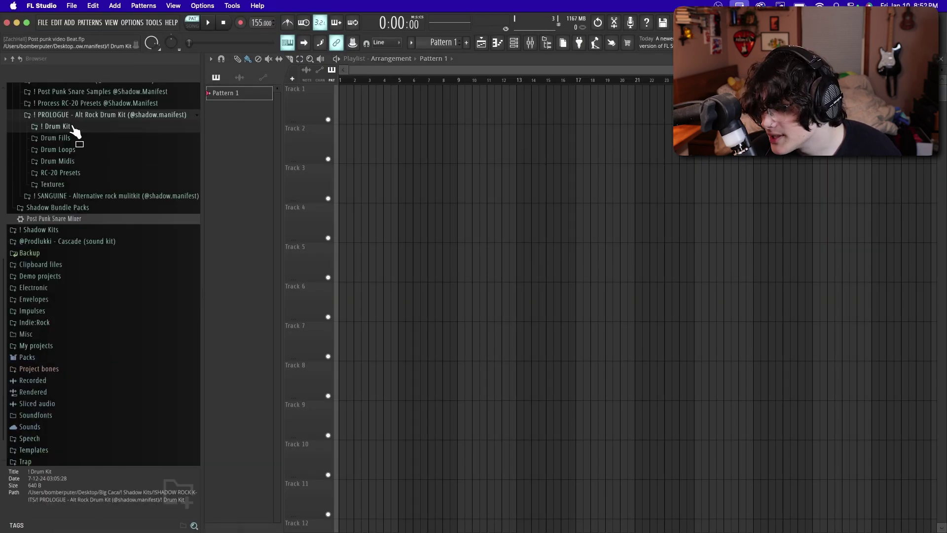
click(74, 126)
Step: Open the piano roll of the Snare - Tool channel and place C5 notes on beats 2 and 4 of bar 1
click(514, 43)
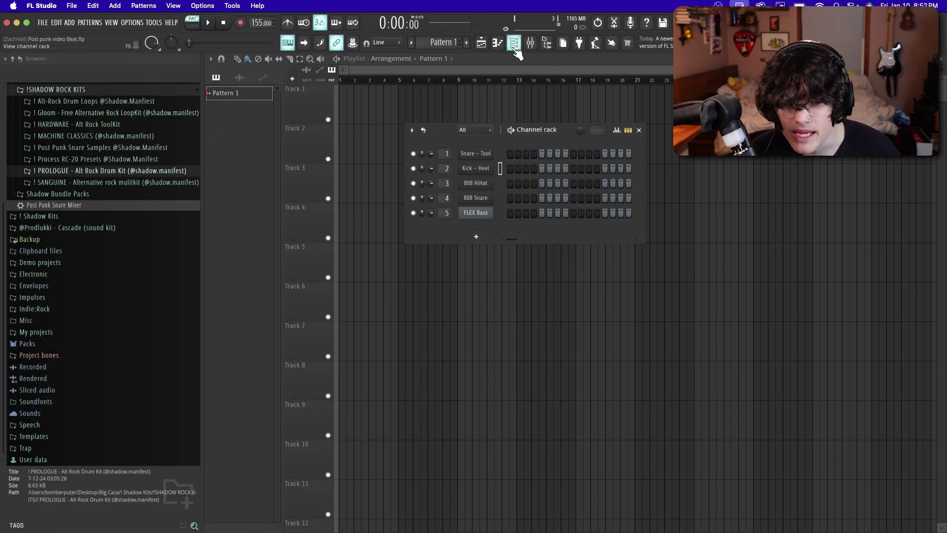
right_click(490, 155)
click(508, 154)
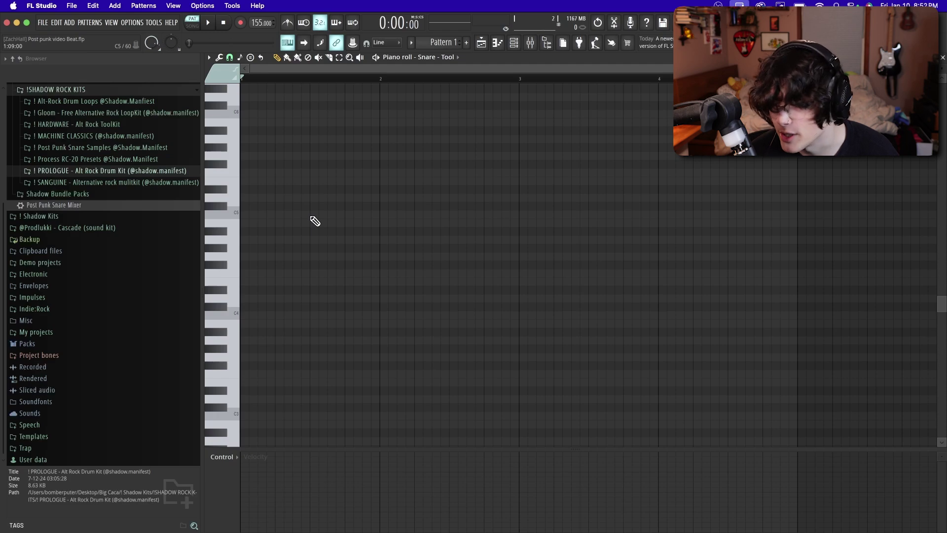
click(292, 215)
key(space)
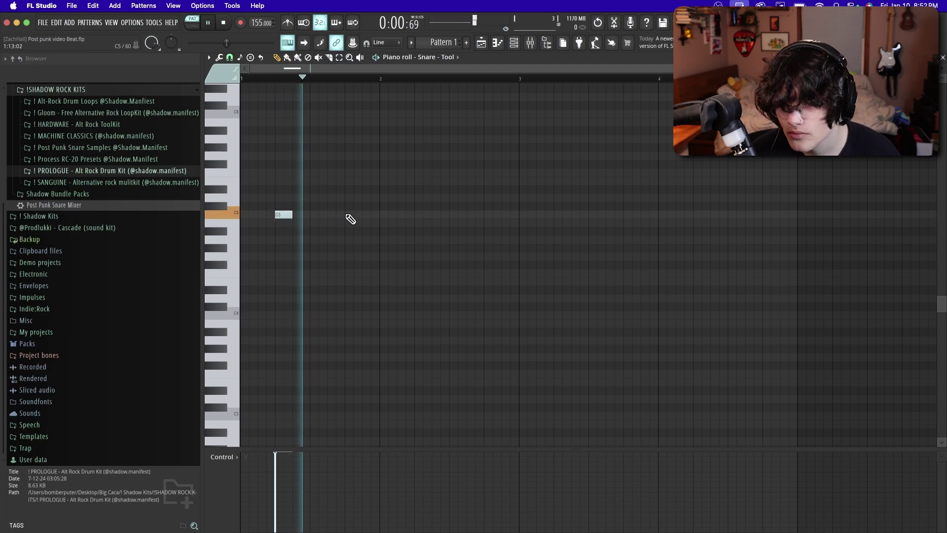
click(348, 216)
Step: Duplicate the two snare notes until the backbeat fills four bars, deselect them, and play the pattern
key(ctrl+a)
key(ctrl+b)
key(ctrl+b)
key(ctrl+b)
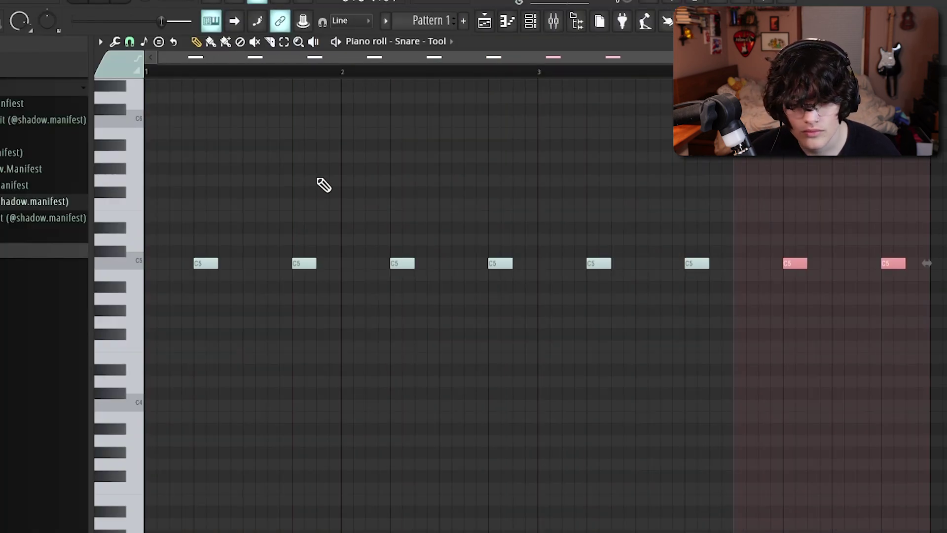
key(ctrl+d)
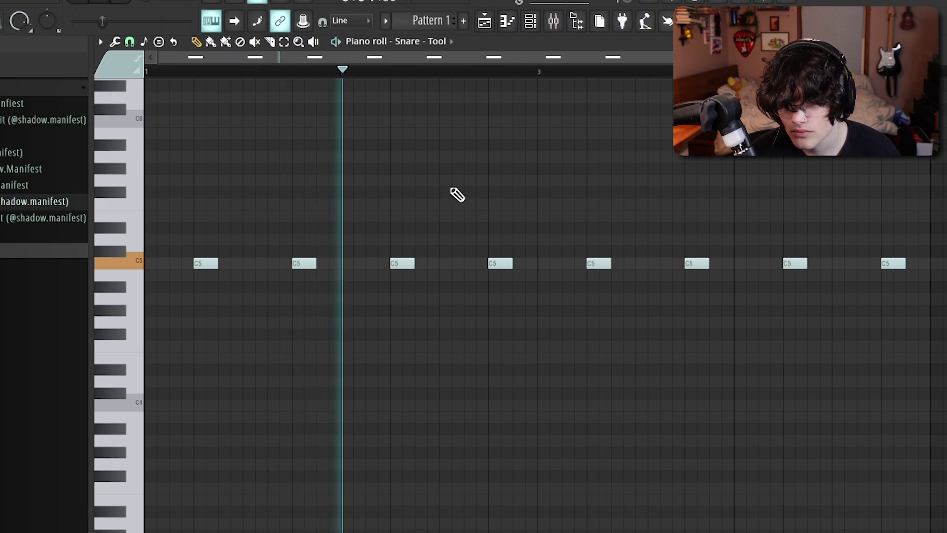
key(space)
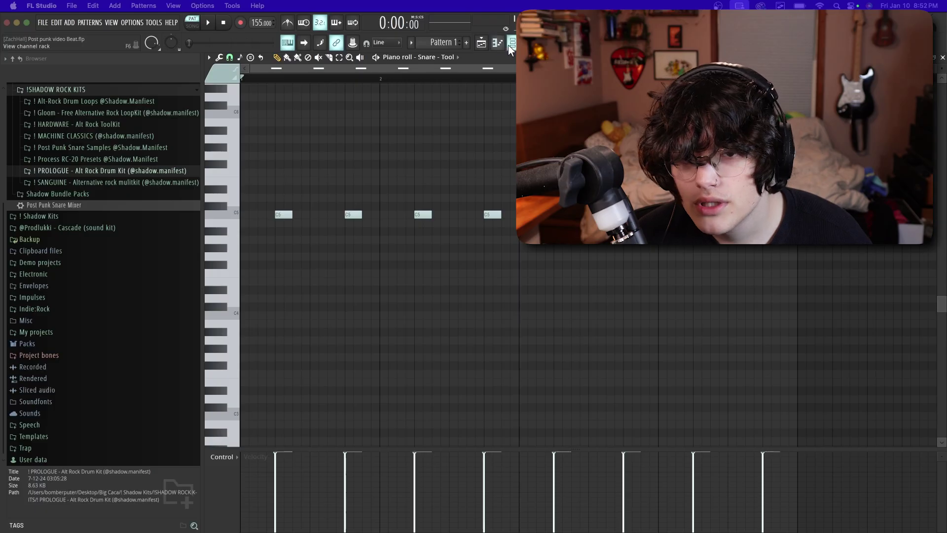
Step: In the Kick - Heel piano roll, place C5 notes on beats 1, 3, 3.5 and 4.5 of bar 1 and 1.5, 3 and 4.5 of bar 2
click(531, 20)
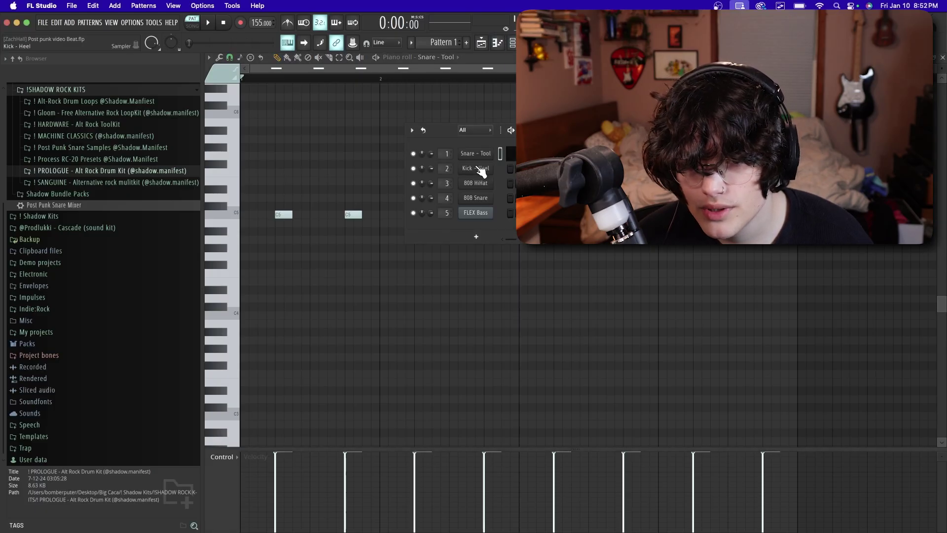
click(481, 170)
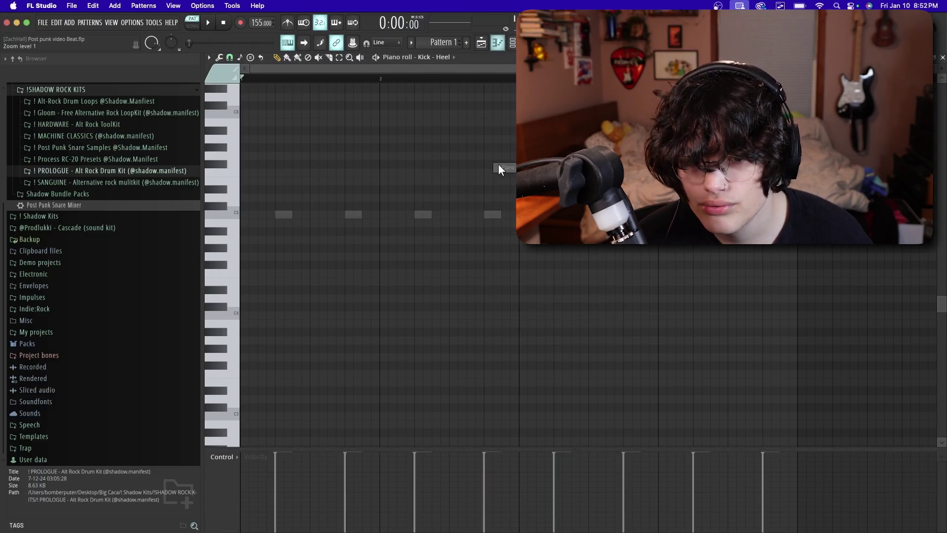
key(space)
click(331, 215)
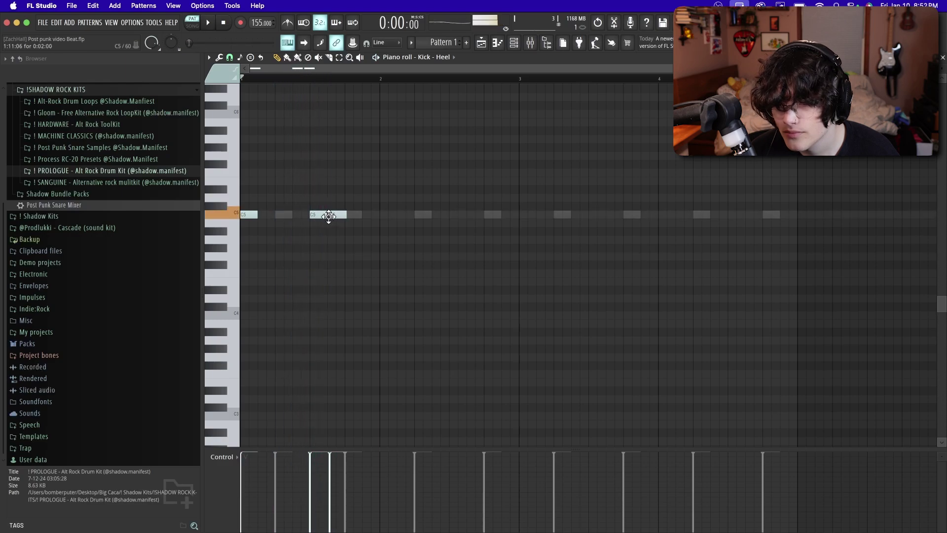
click(368, 215)
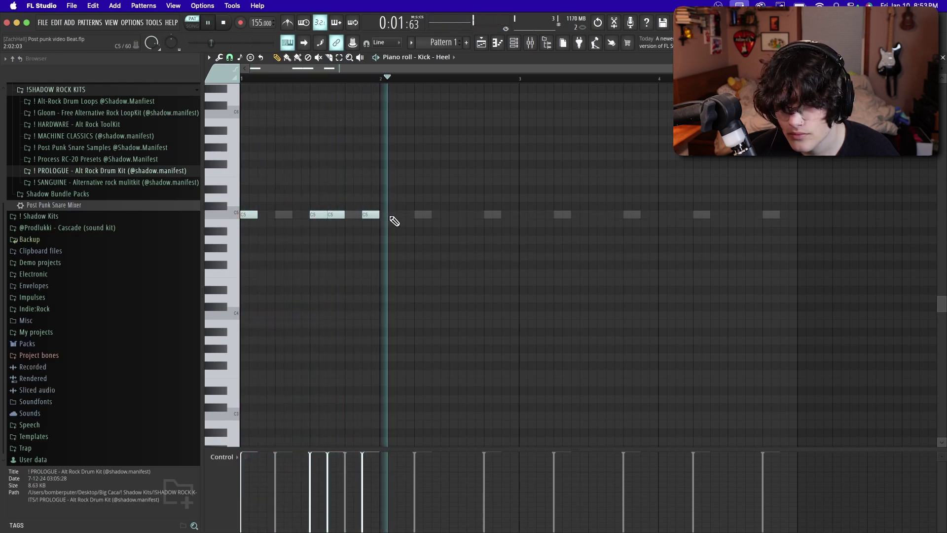
click(400, 215)
click(451, 215)
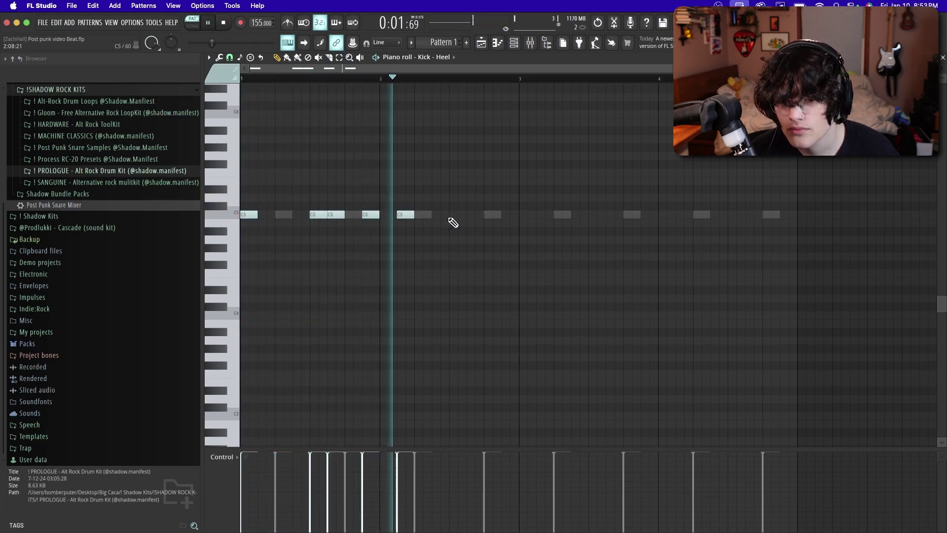
click(503, 214)
Step: Duplicate the two-bar kick pattern into bars 3 and 4 and play back the drums
key(ctrl+b)
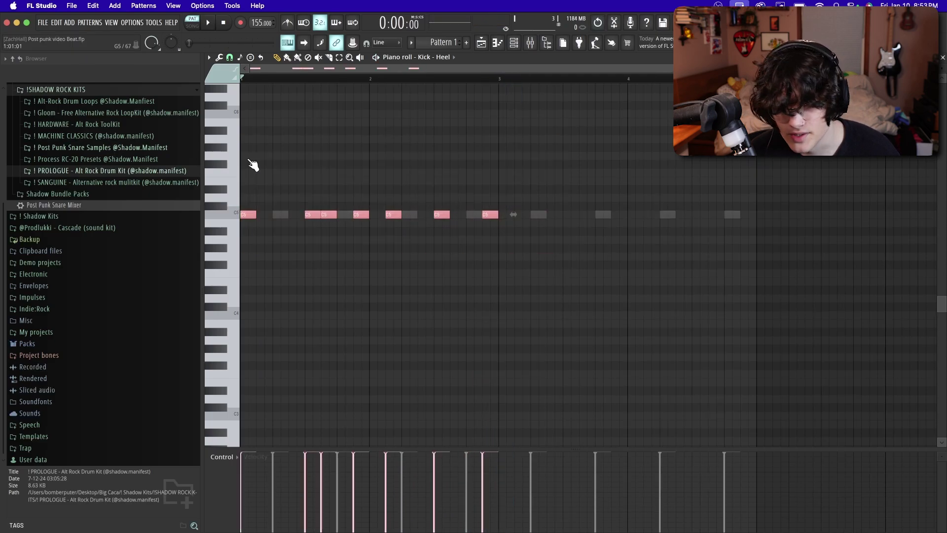
key(space)
click(430, 166)
key(space)
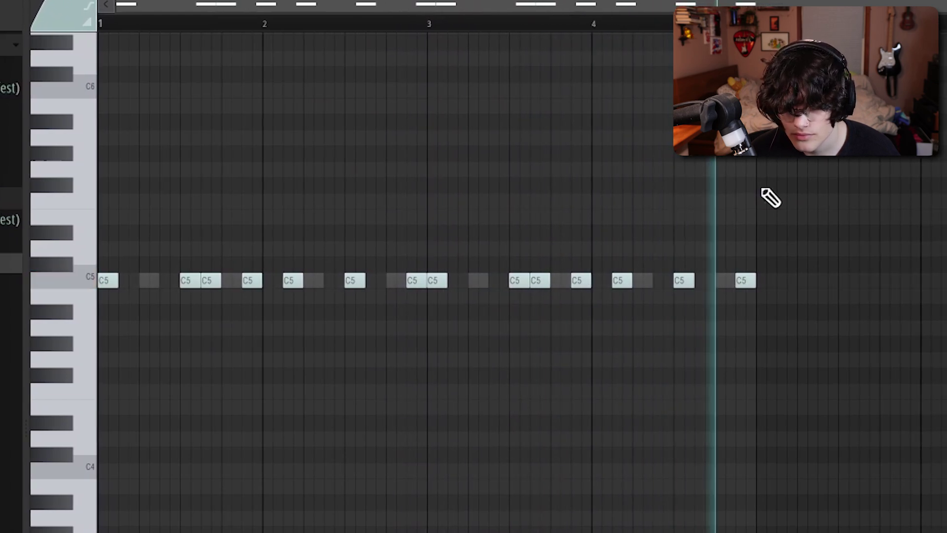
key(space)
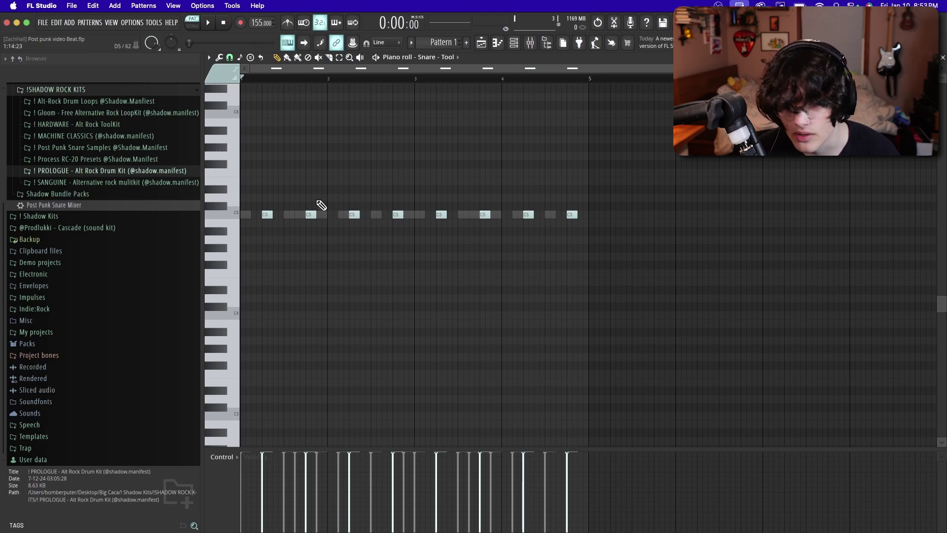
Step: Add extra C5 snare hits an eighth note before beat 4 of bar 2 and on the last eighth note of bar 4
key(space)
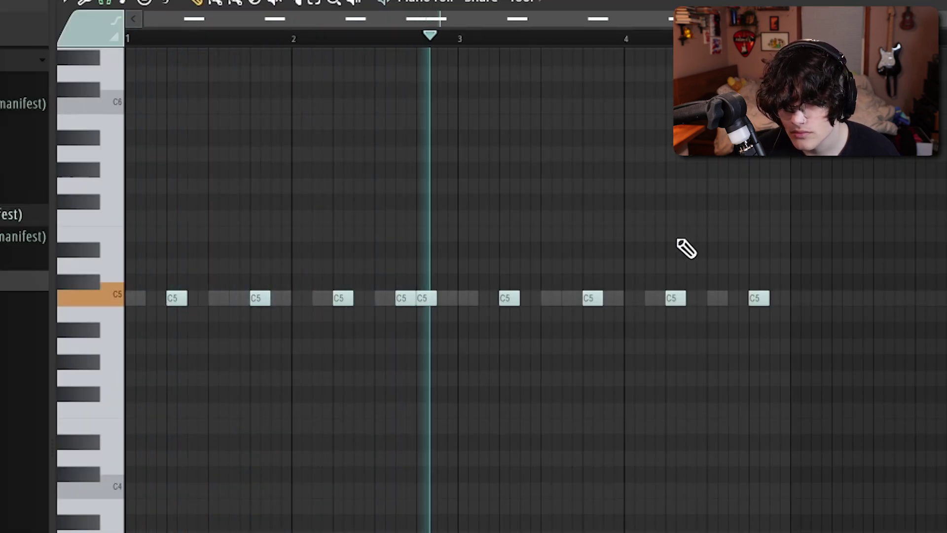
click(777, 298)
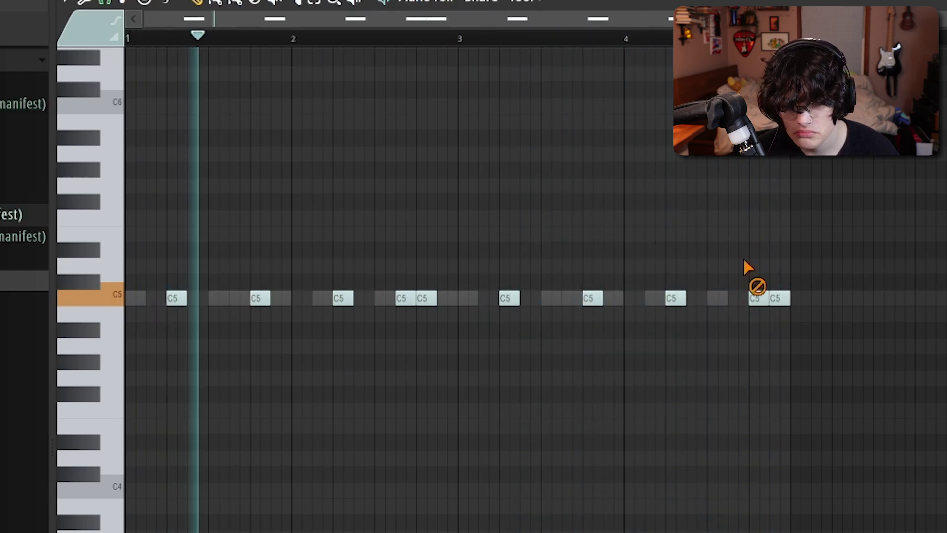
key(space)
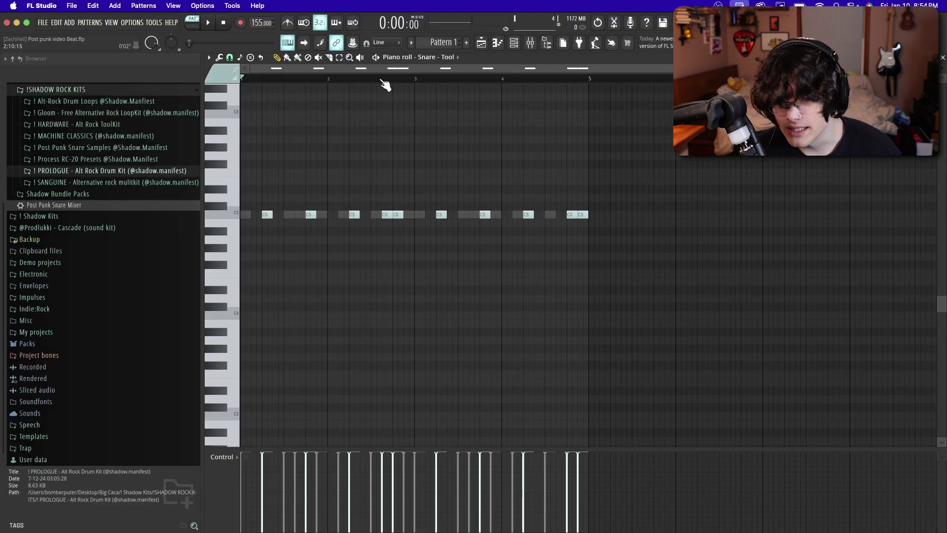
Step: Remove the extra snare hit in bar 2, select the first two bars' snares, and restore the extra hits in bars 2 and 4
drag(382, 81, 311, 89)
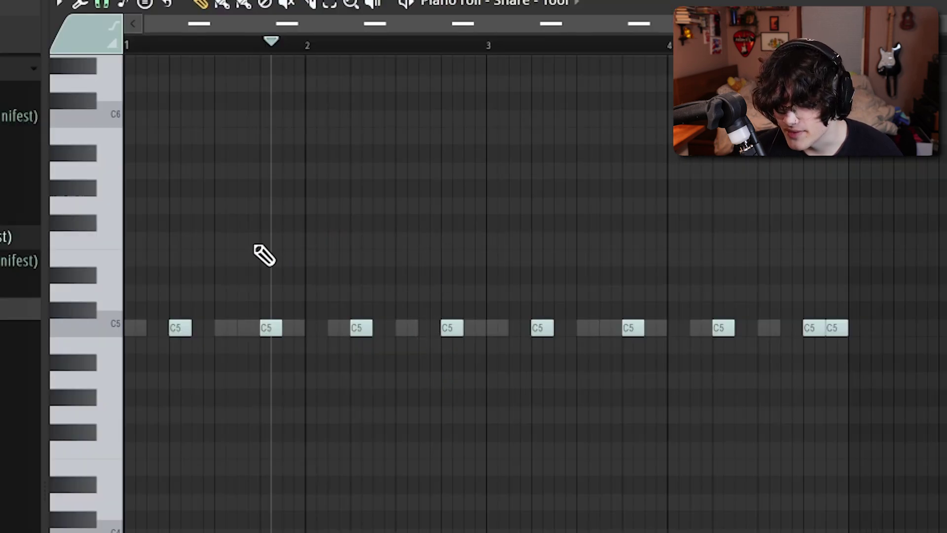
drag(179, 269, 483, 356)
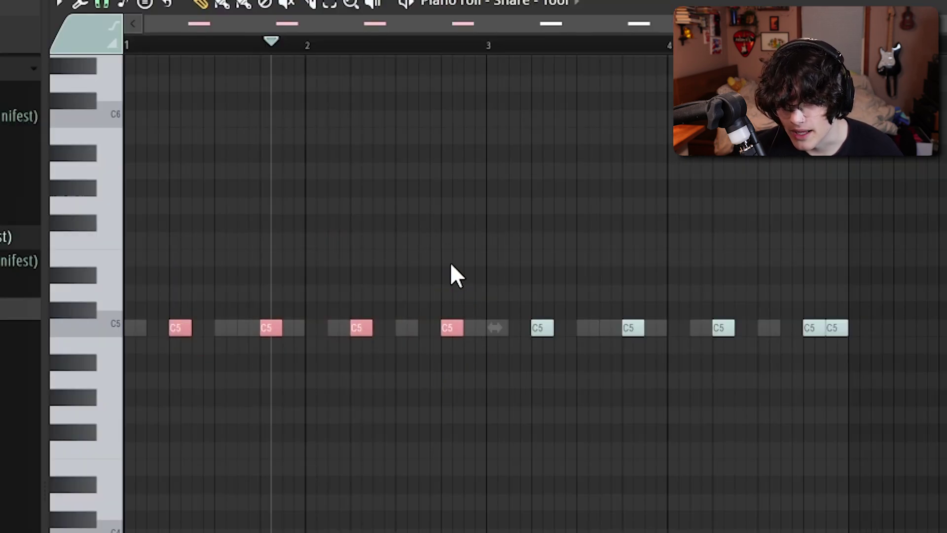
click(434, 291)
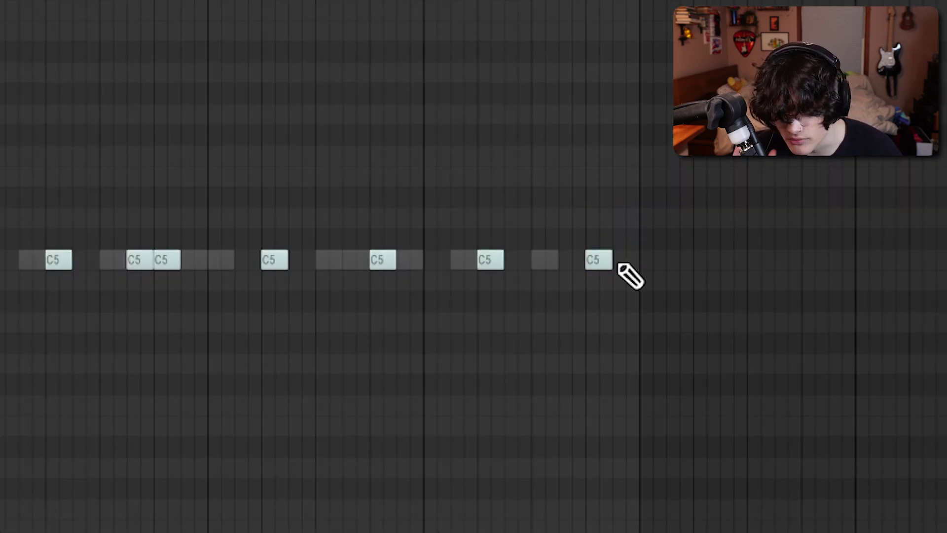
click(617, 260)
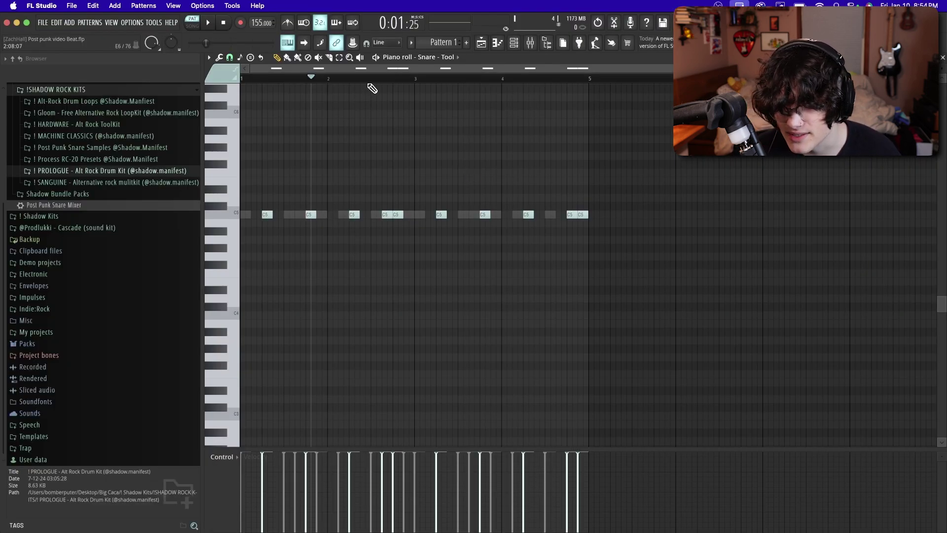
Step: Play back the four-bar beat, add an MT-PowerDrumKit instrument to the channel rack, and open its empty piano roll
click(371, 79)
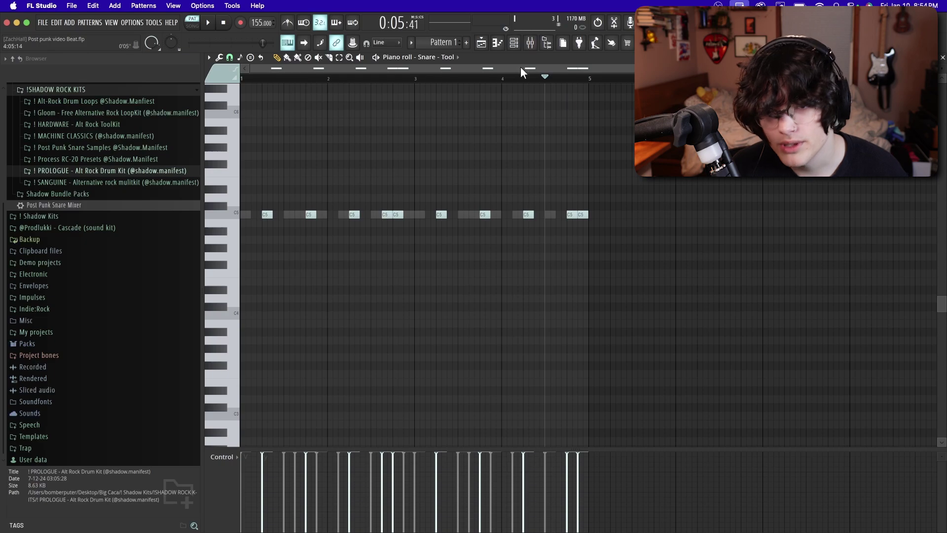
key(space)
click(521, 46)
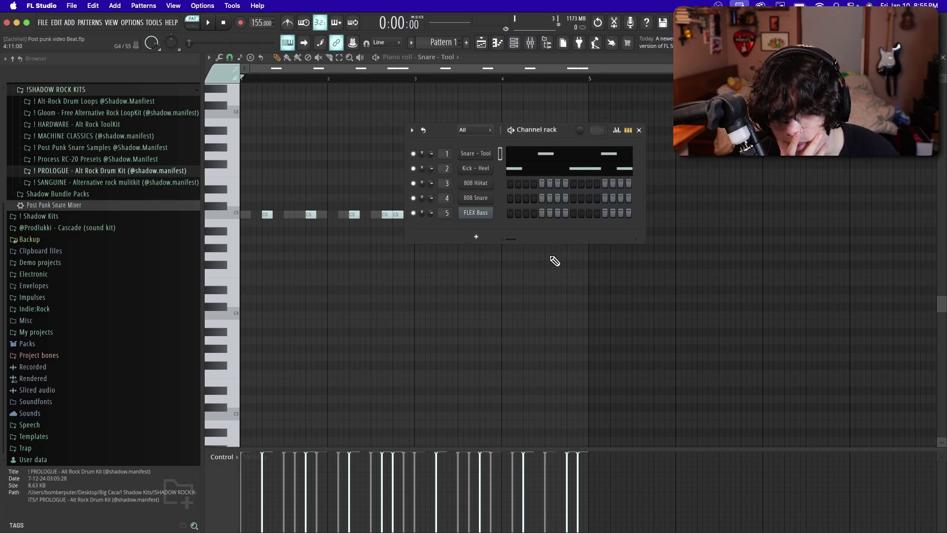
click(476, 236)
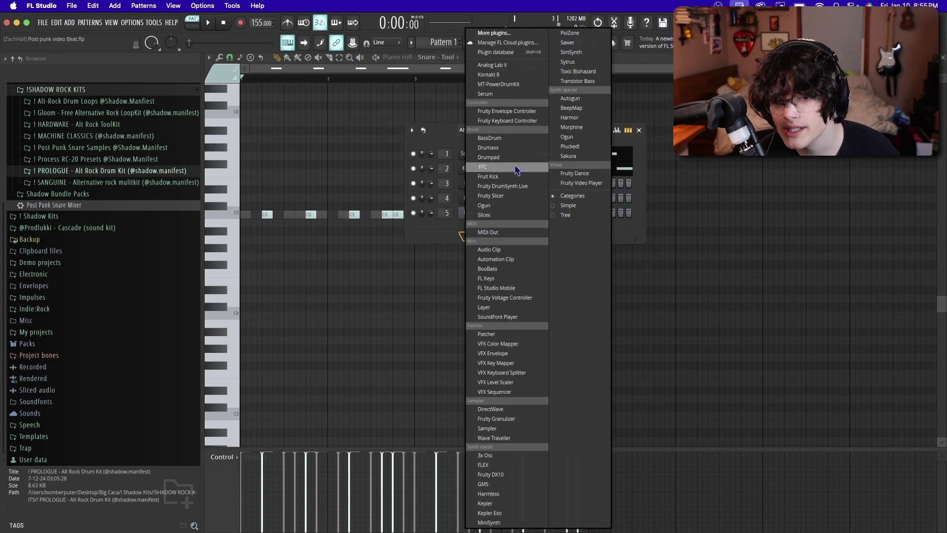
click(516, 84)
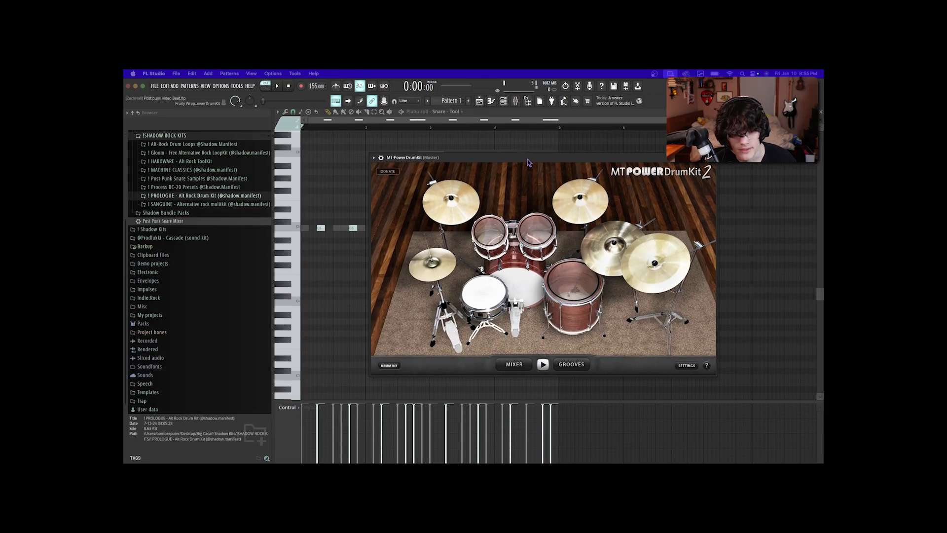
drag(528, 162, 523, 159)
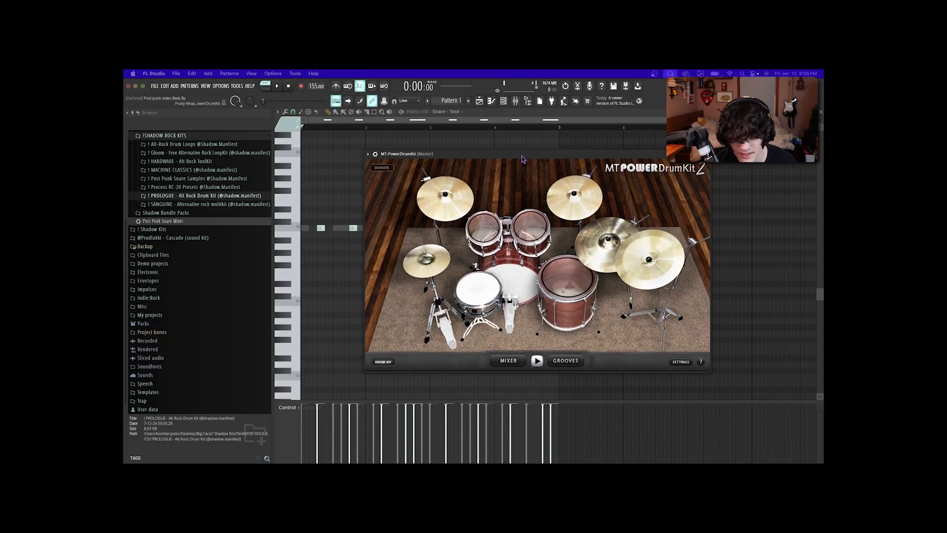
key(F7)
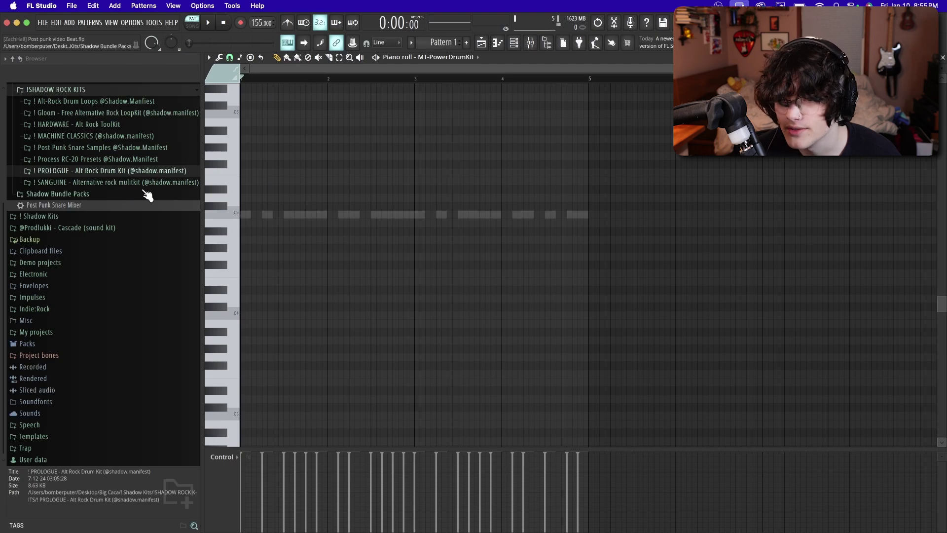
scroll(124, 197, up, 3)
scroll(288, 138, up, 2)
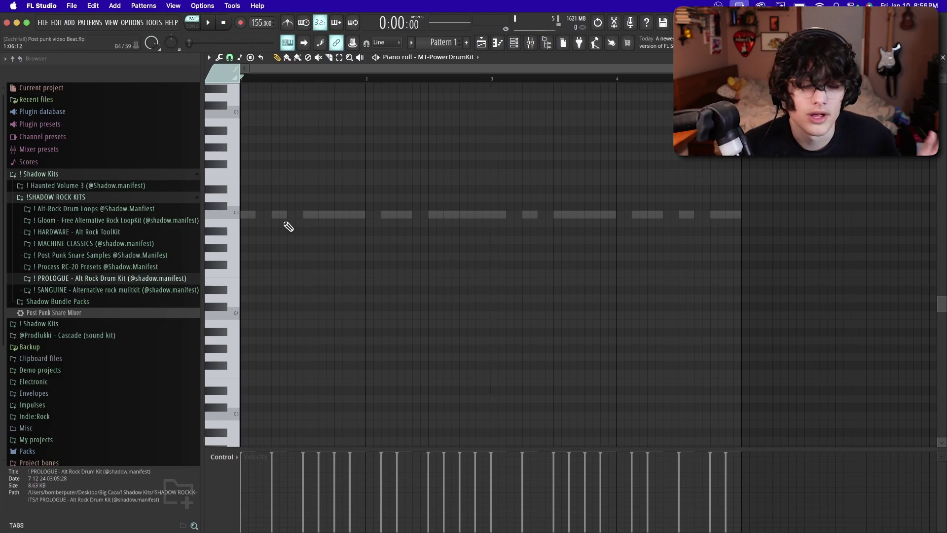
Step: Assign the MT-PowerDrumKit channel to a new instrument track
click(516, 48)
right_click(424, 213)
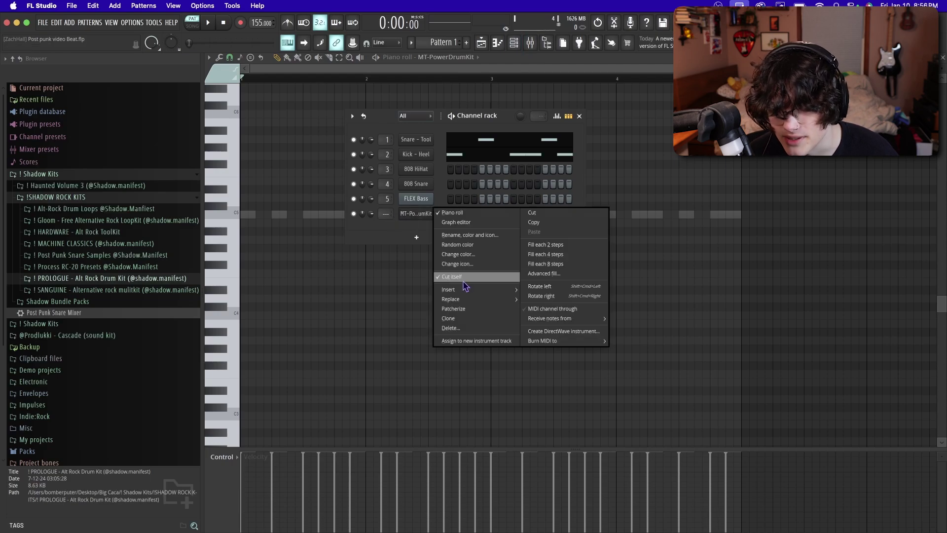
click(476, 340)
right_click(424, 214)
key(Escape)
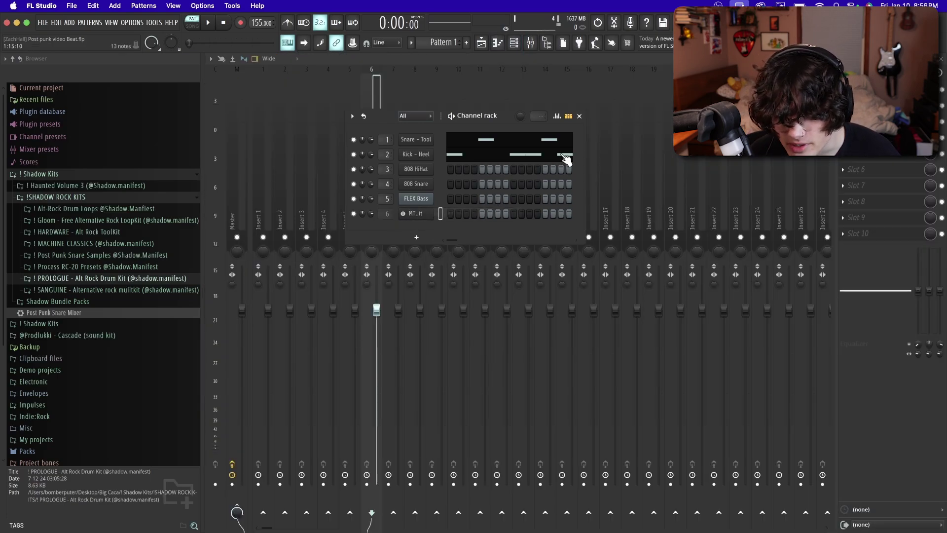
Step: In the MT-PowerDrumKit piano roll, fill all four bars with eighth-note F4 hits, giving the offbeat hits a lower velocity
right_click(430, 213)
click(449, 213)
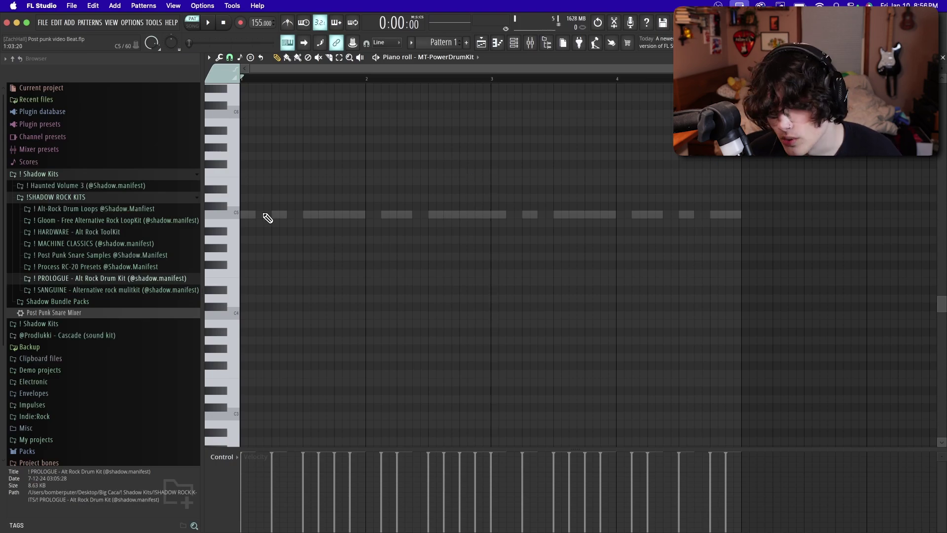
drag(267, 218, 238, 232)
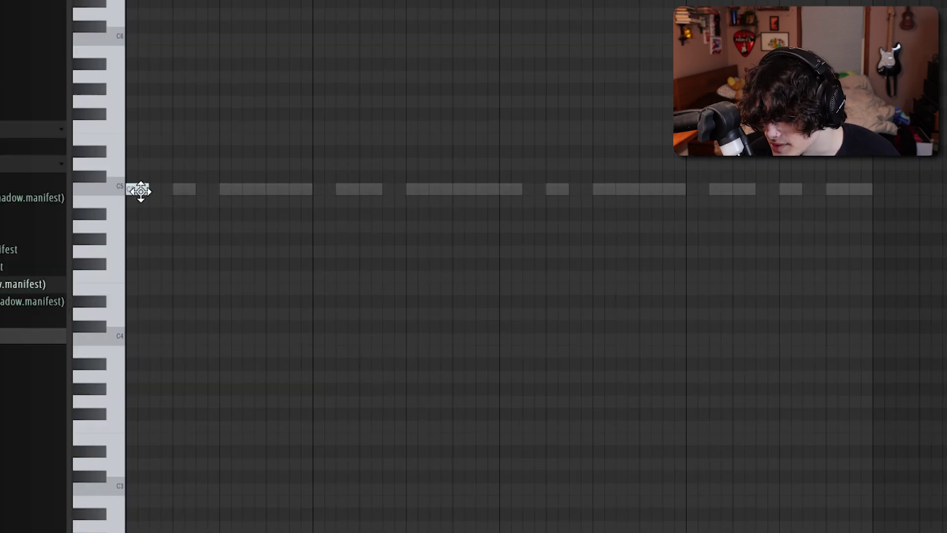
drag(122, 216, 115, 270)
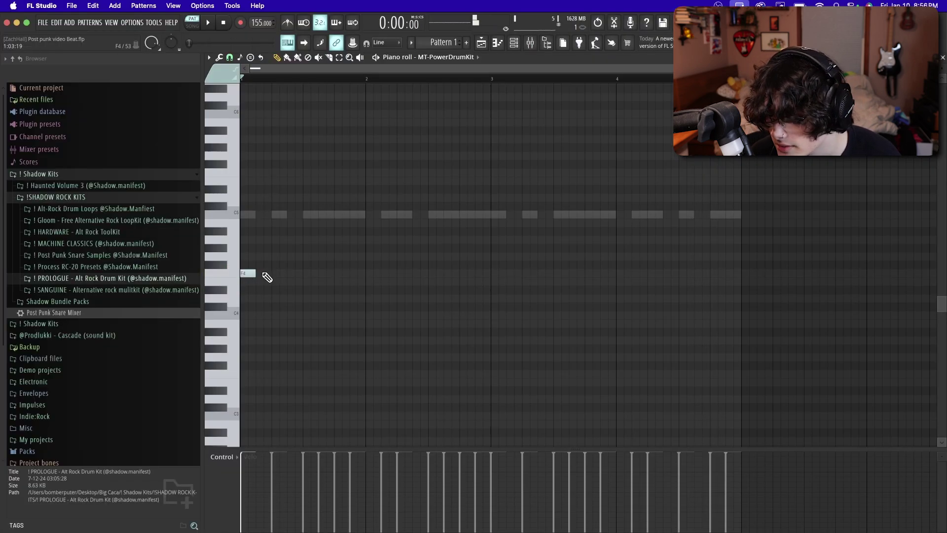
click(265, 274)
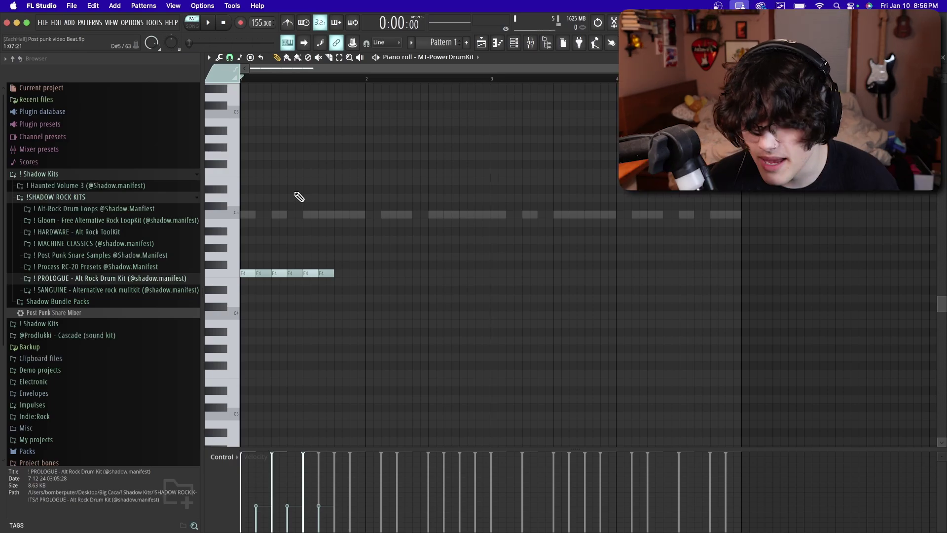
key(ctrl+a)
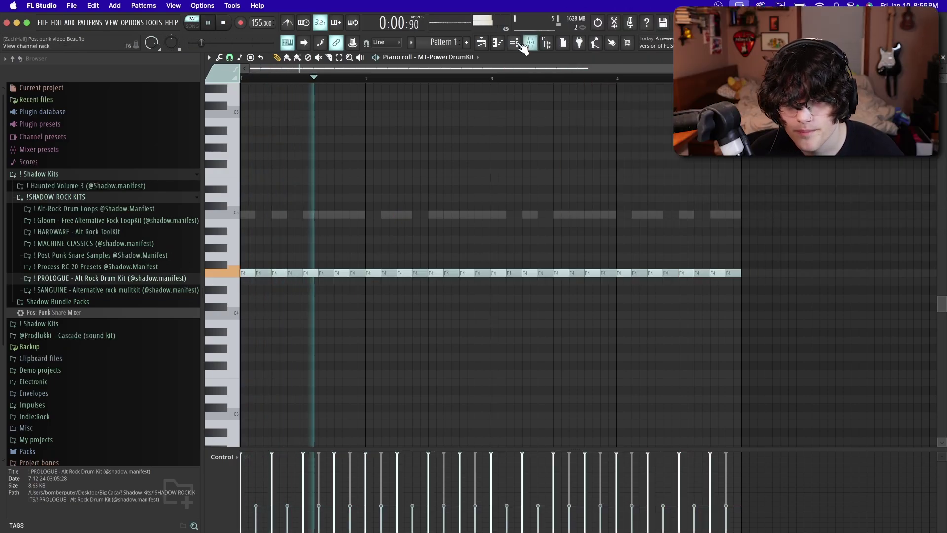
Step: Select all the MT-PowerDrumKit hits, try them on E4, F4 and D4, move them to D#4, and play back the beat
click(514, 43)
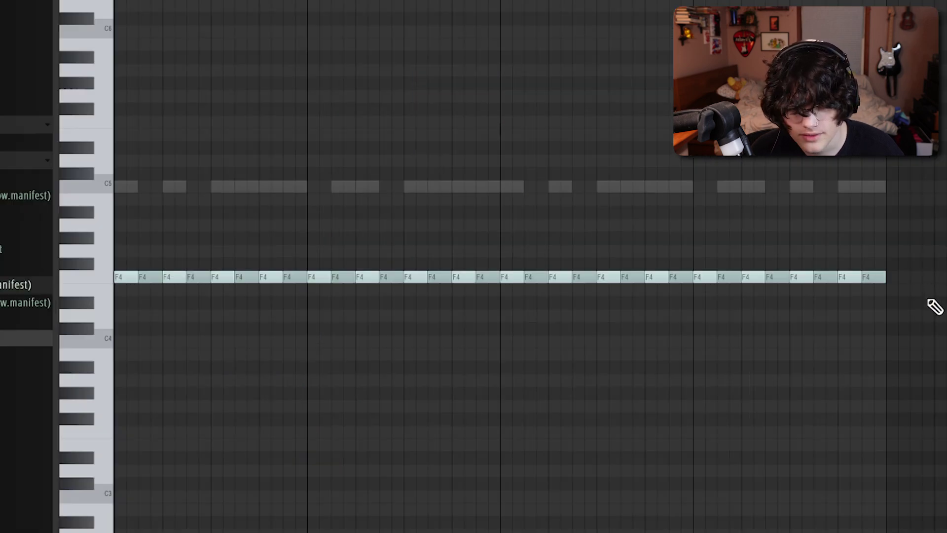
drag(767, 292, 244, 268)
key(shift+Down)
key(shift+Down)
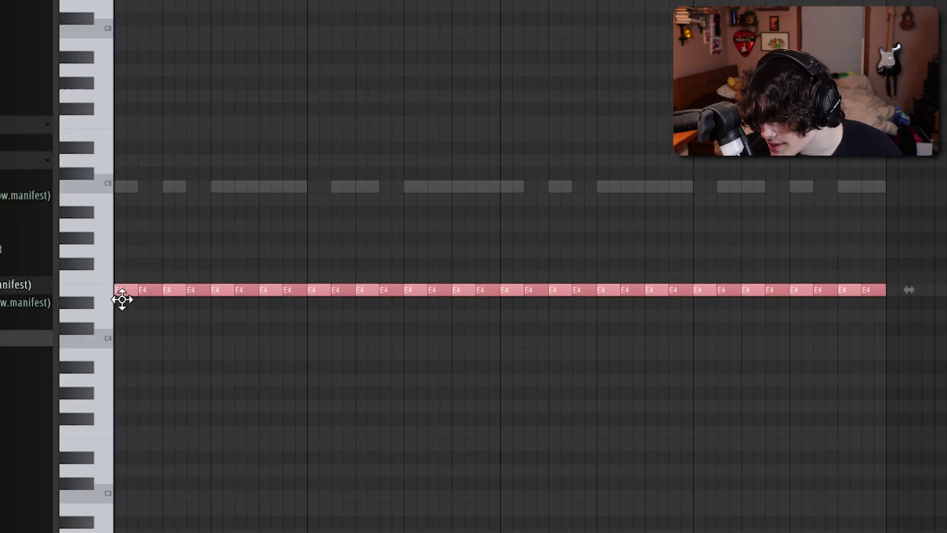
key(space)
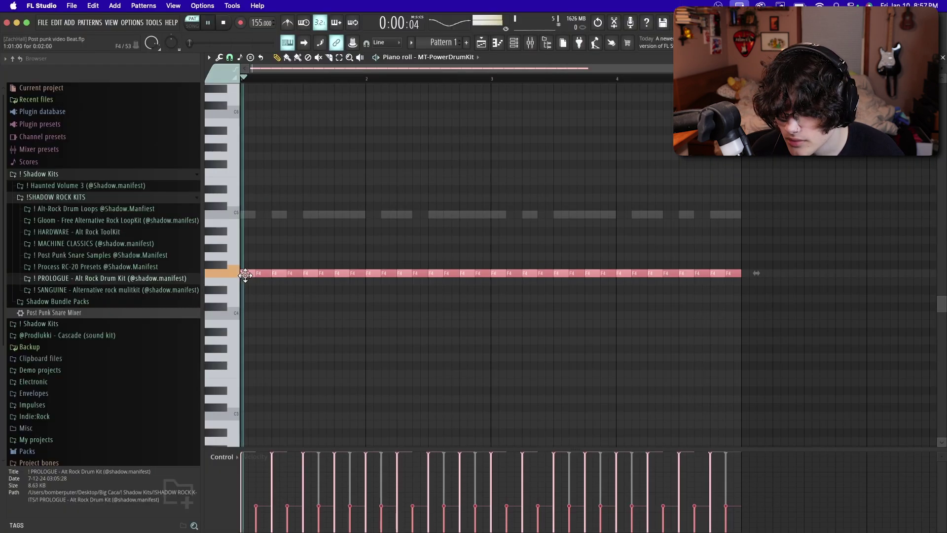
key(space)
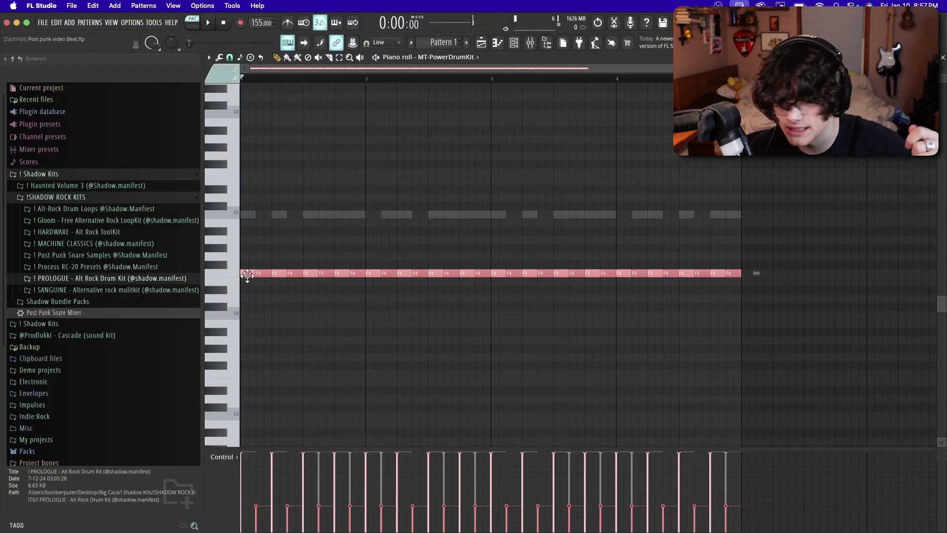
drag(249, 275, 248, 299)
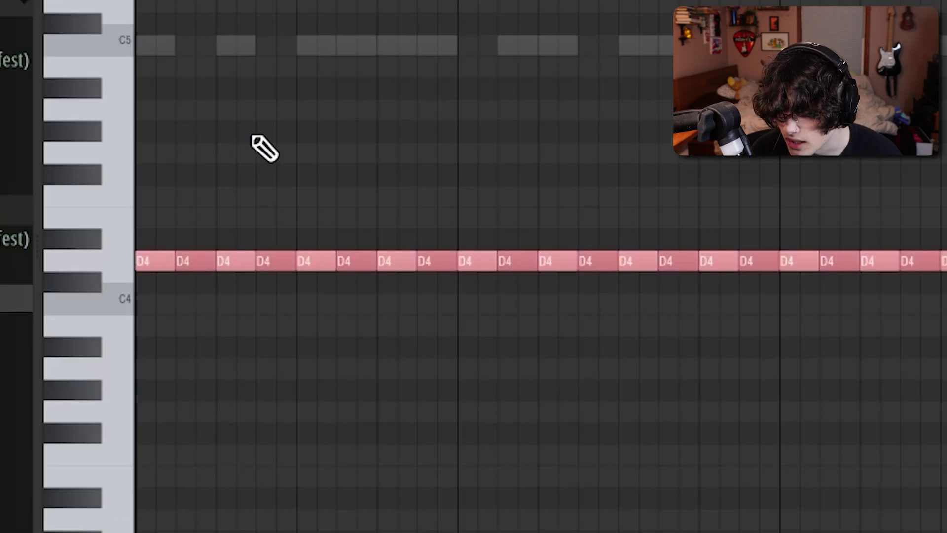
click(249, 299)
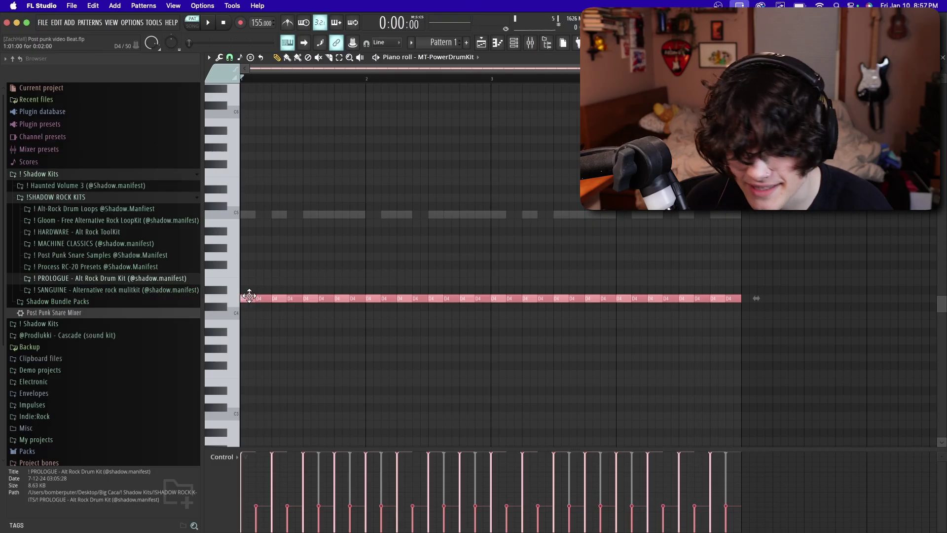
drag(247, 299, 248, 290)
key(space)
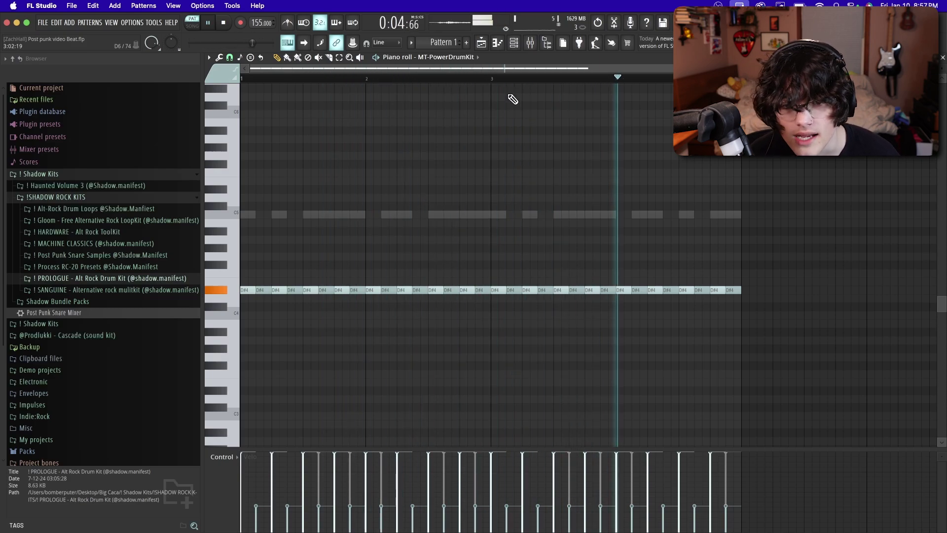
key(space)
Step: Open the MT-PowerDrumKit interface and audition one of its cymbals
click(530, 42)
click(423, 205)
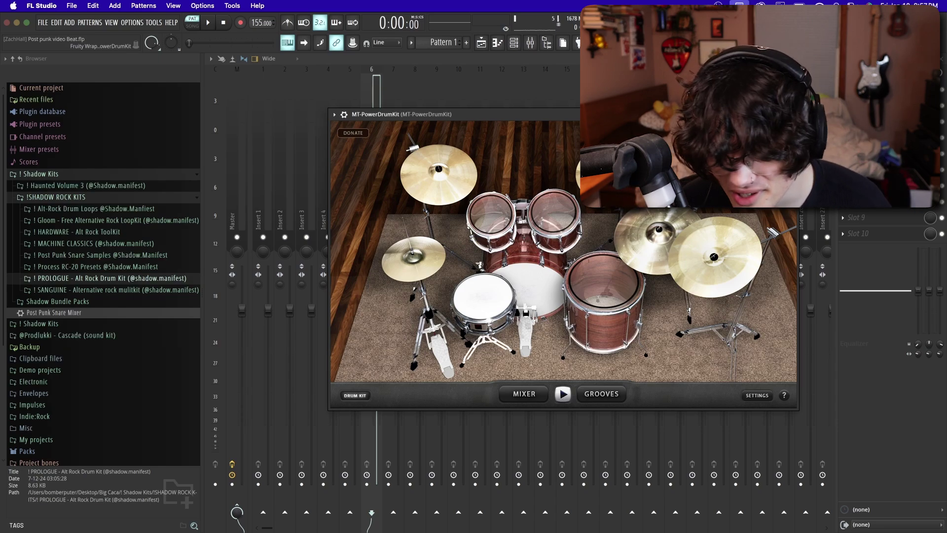
drag(608, 116, 599, 108)
click(647, 249)
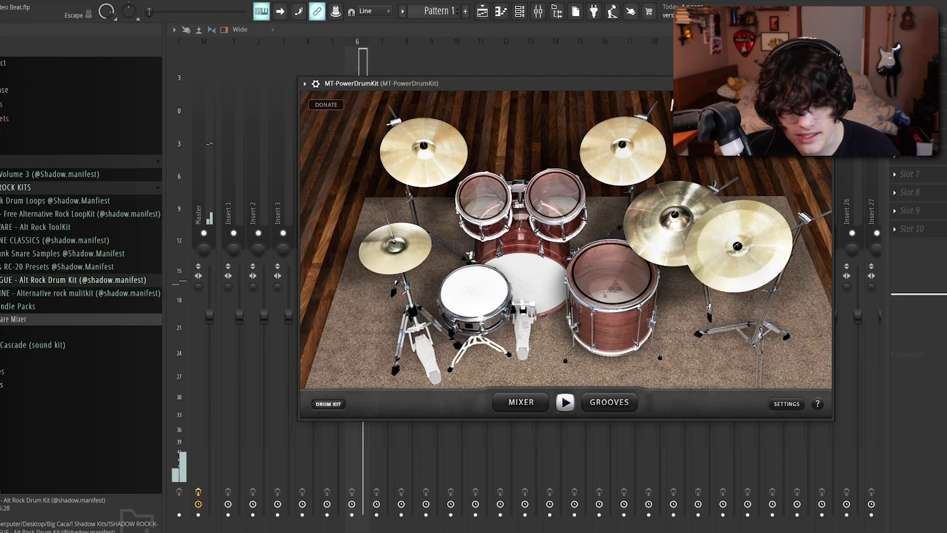
key(Escape)
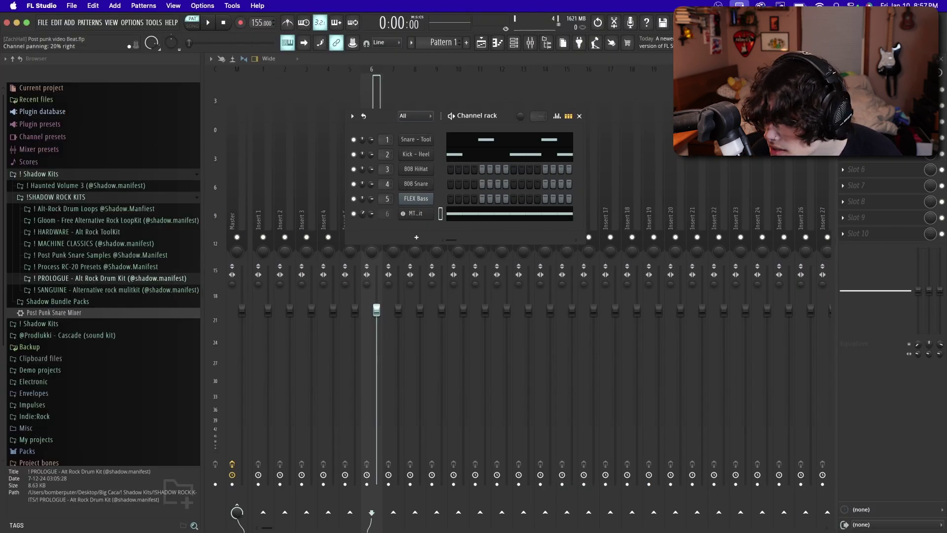
Step: Lower the MT-PowerDrumKit mixer track's volume well below the other tracks while the beat plays
key(F6)
key(space)
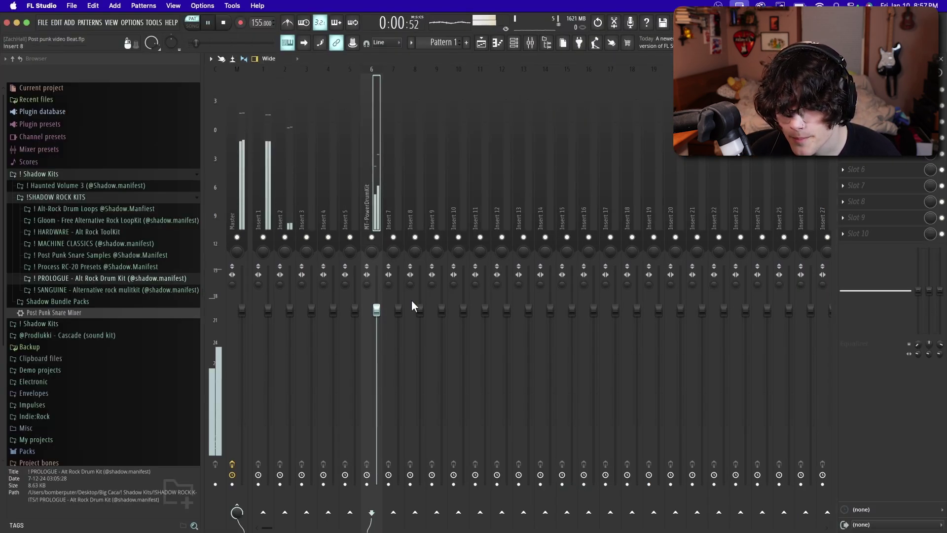
drag(377, 321, 376, 368)
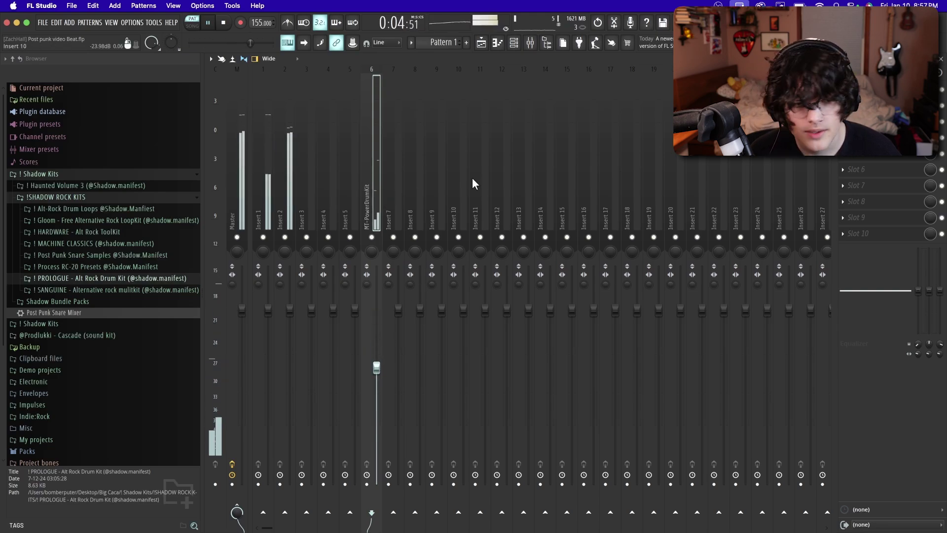
key(space)
Step: Load Fruity Chorus into the first effect slot of the MT-PowerDrumKit mixer track
click(868, 89)
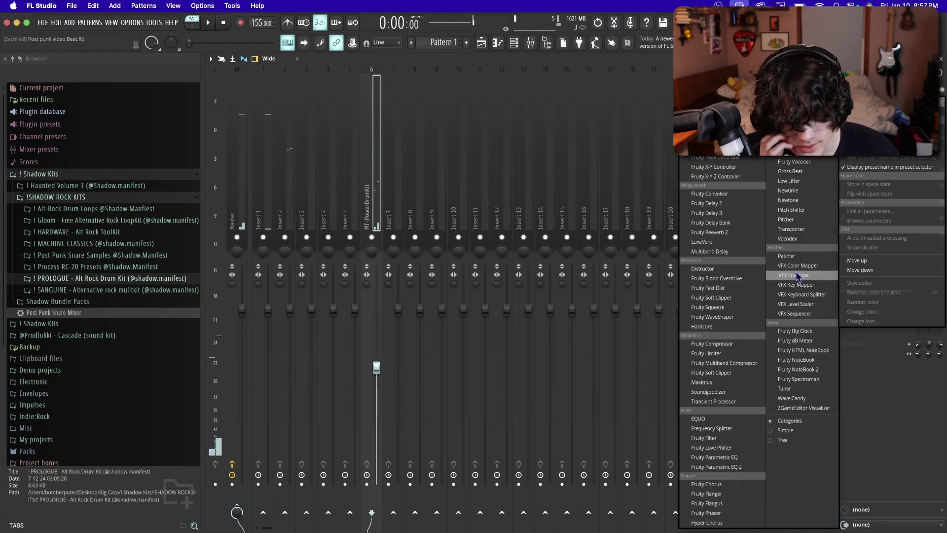
click(707, 484)
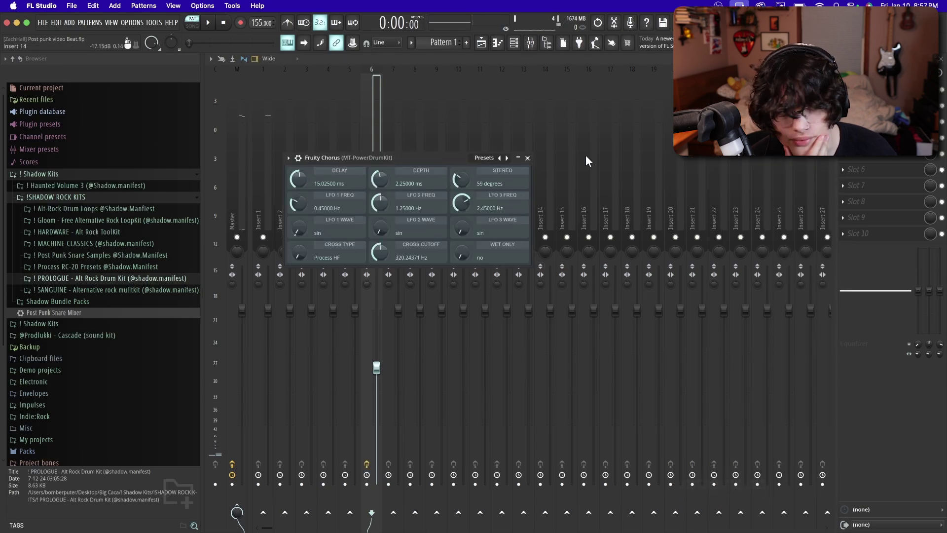
key(Escape)
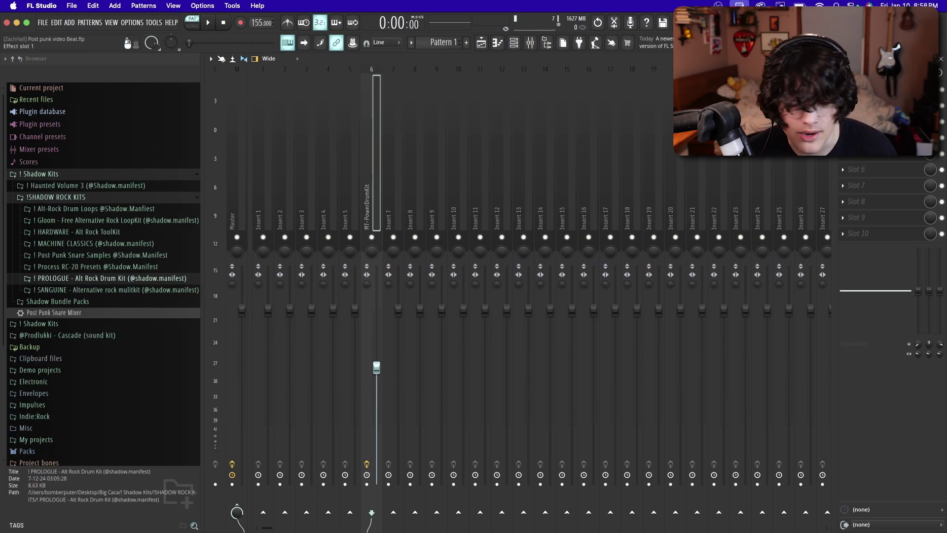
Step: Browse to the LinnDrum folder in the MACHINE CLASSICS kit and audition the LinnDrum Tom 2 sample
key(F7)
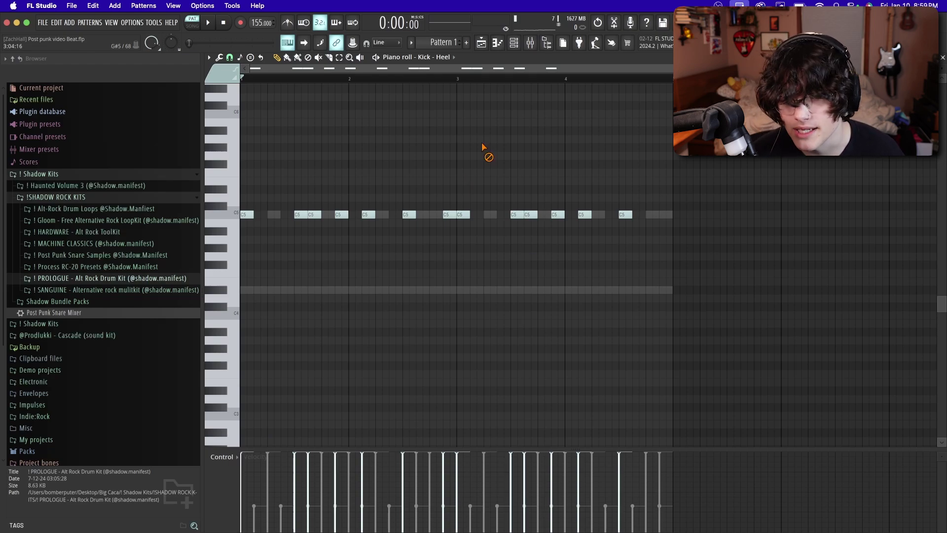
scroll(94, 192, down, 3)
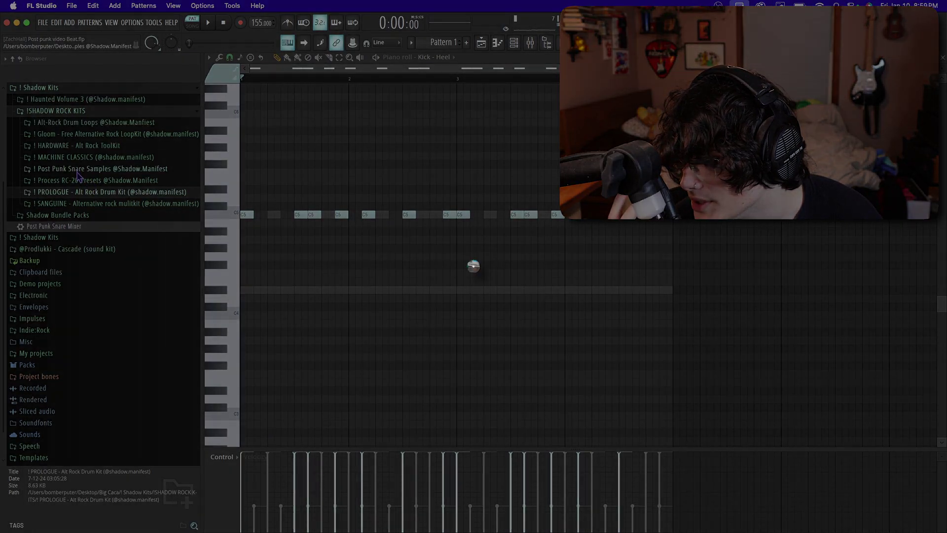
scroll(78, 174, up, 1)
click(79, 184)
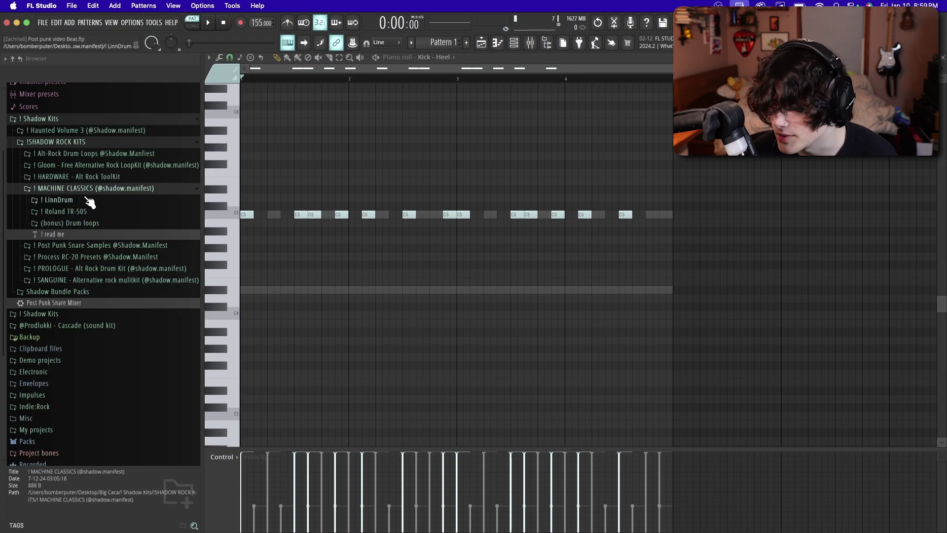
click(88, 200)
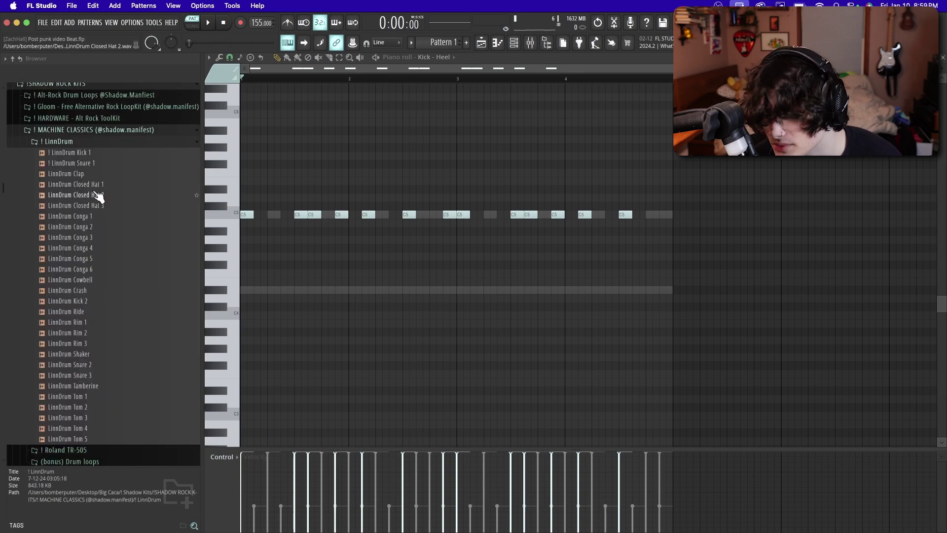
scroll(97, 193, up, 1)
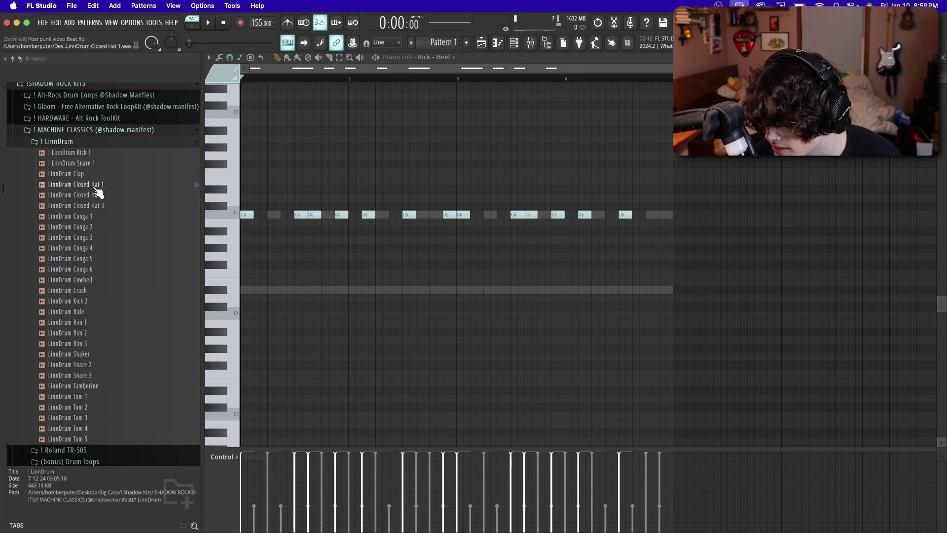
scroll(102, 247, down, 1)
click(107, 380)
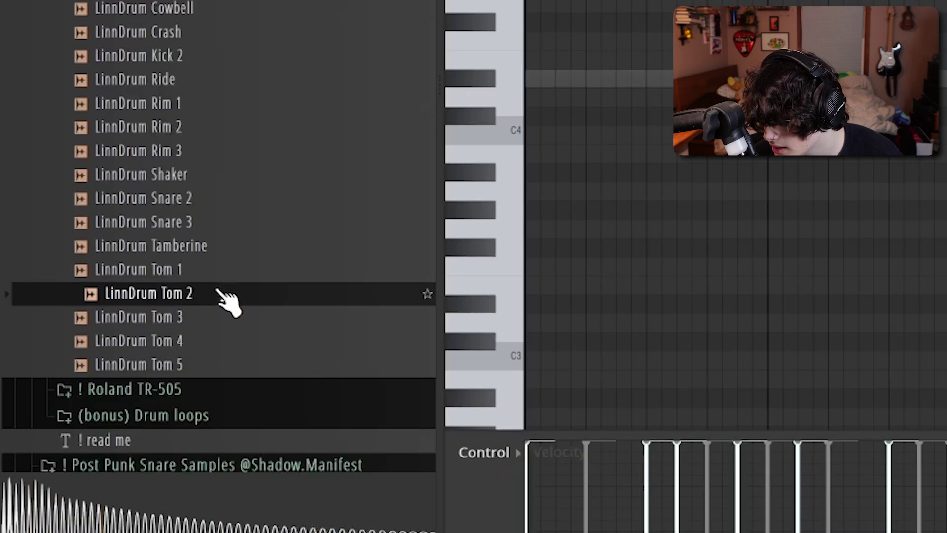
Step: Replace the 808 HiHat channel with the LinnDrum Tom 2 sample and the 808 Snare channel with LinnDrum Clap
drag(226, 302, 417, 219)
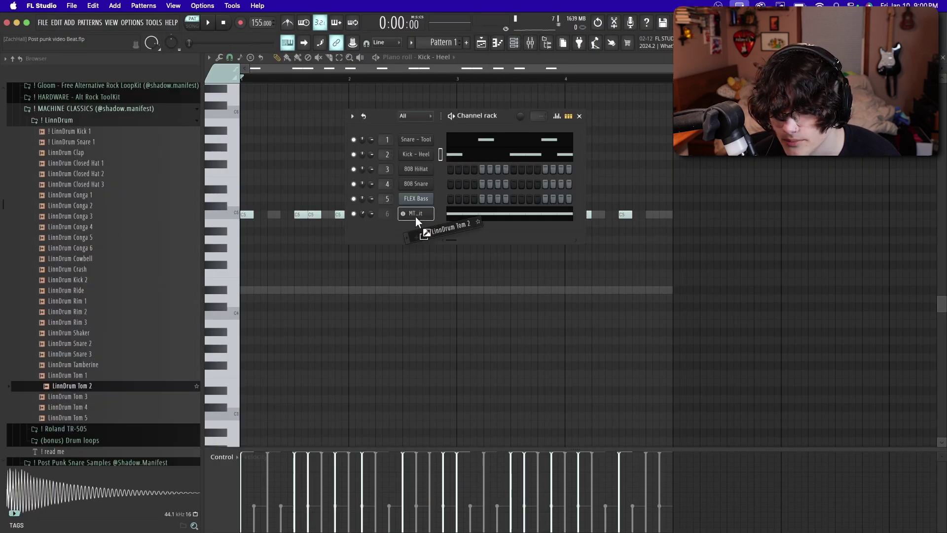
scroll(85, 247, up, 1)
click(93, 173)
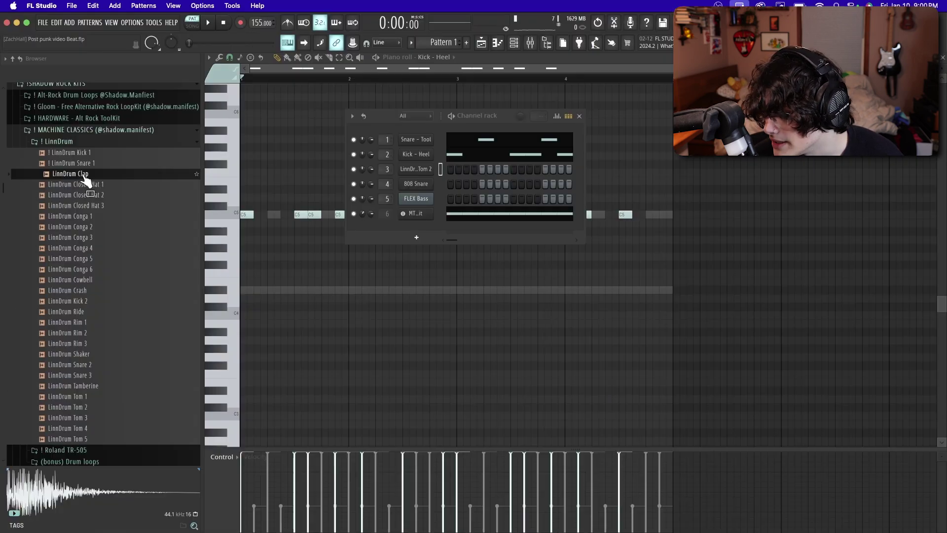
drag(85, 179, 420, 189)
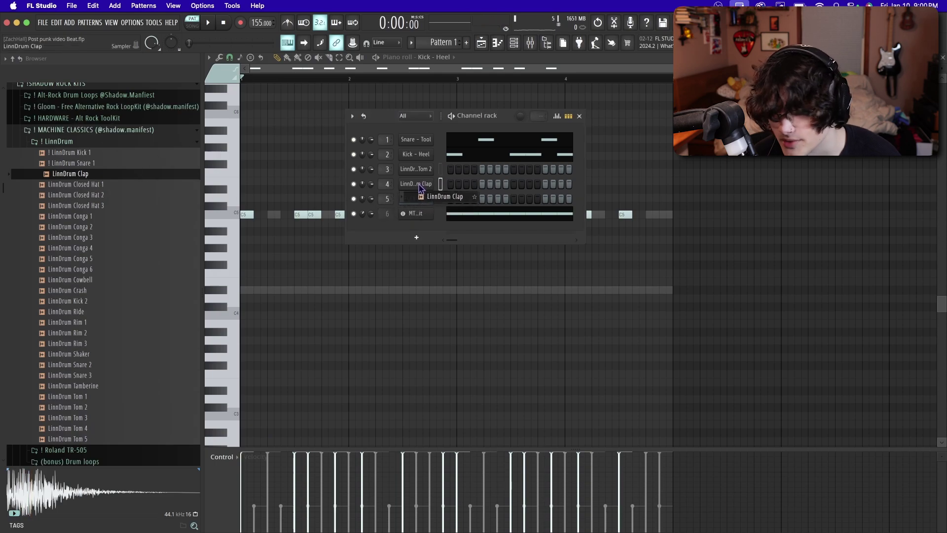
Step: Add two offbeat C5 clap hits for LinnDrum Clap, around the change from bar 1 to bar 2, while the beat plays
key(space)
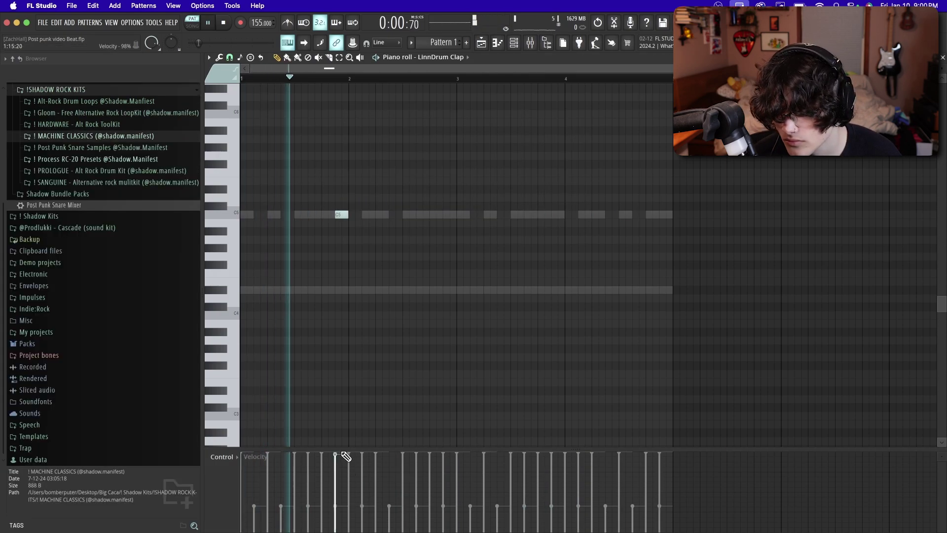
click(367, 214)
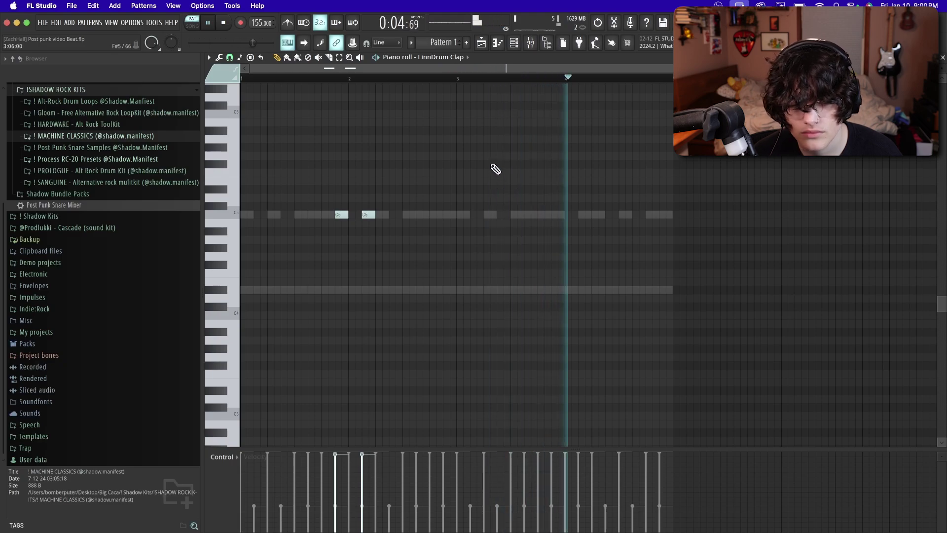
key(space)
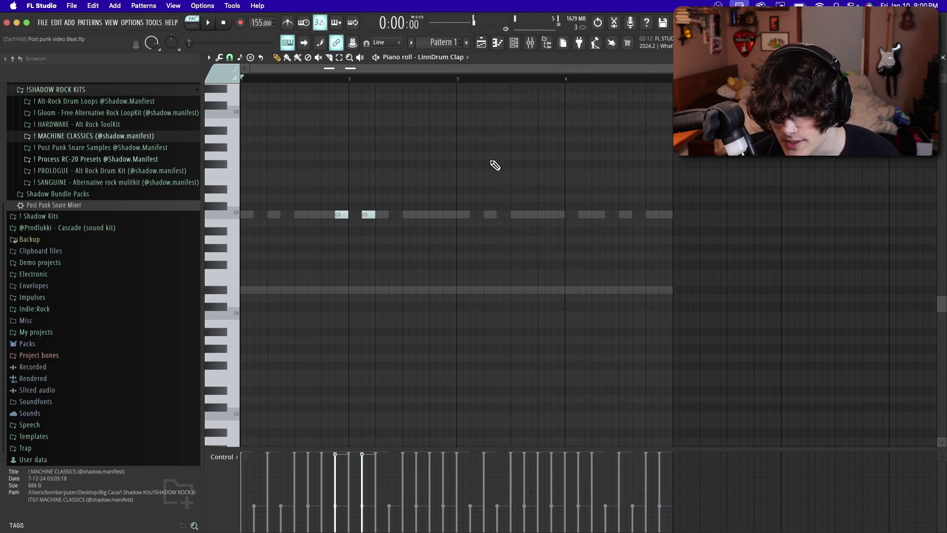
Step: Place a single A4 note for LinnDrum Tom 2 in the second half of bar 3 and play the beat
key(Down)
key(Down)
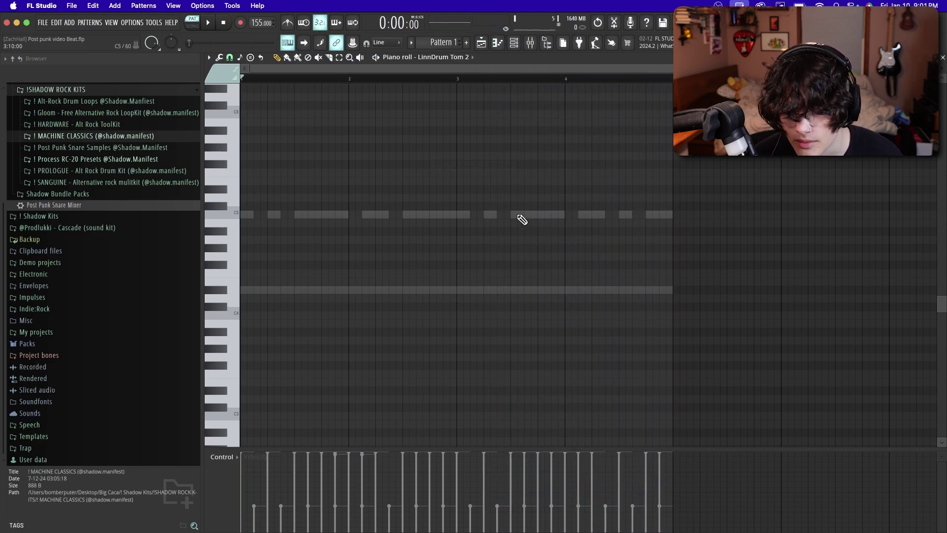
click(529, 215)
click(529, 231)
click(526, 241)
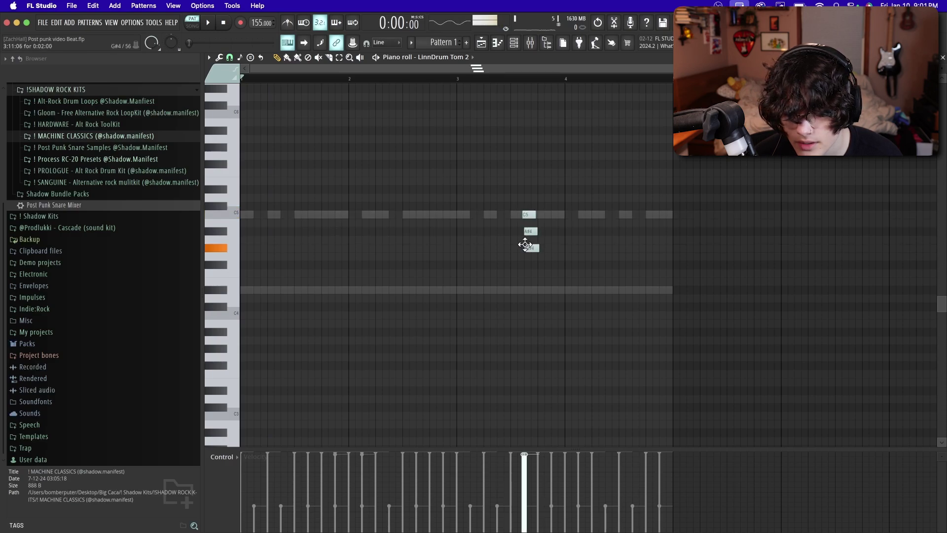
right_click(529, 231)
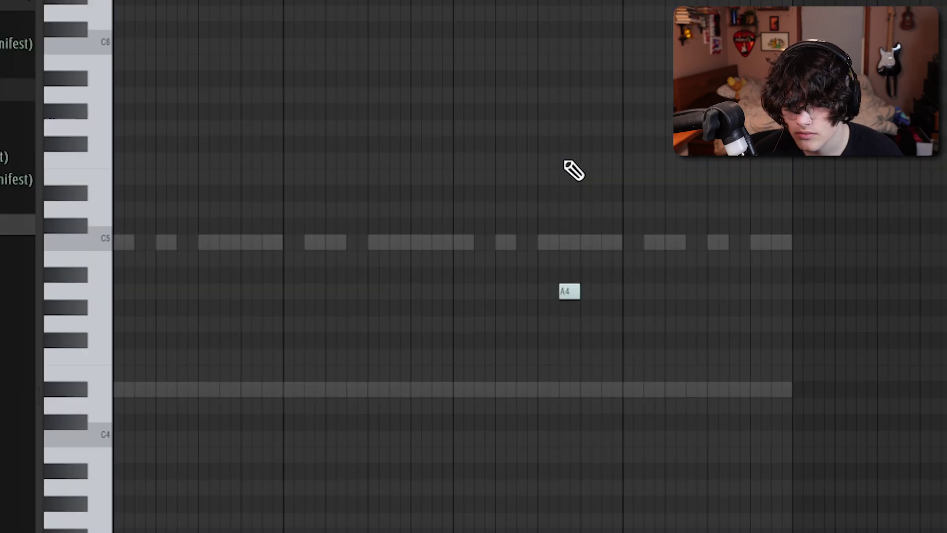
key(space)
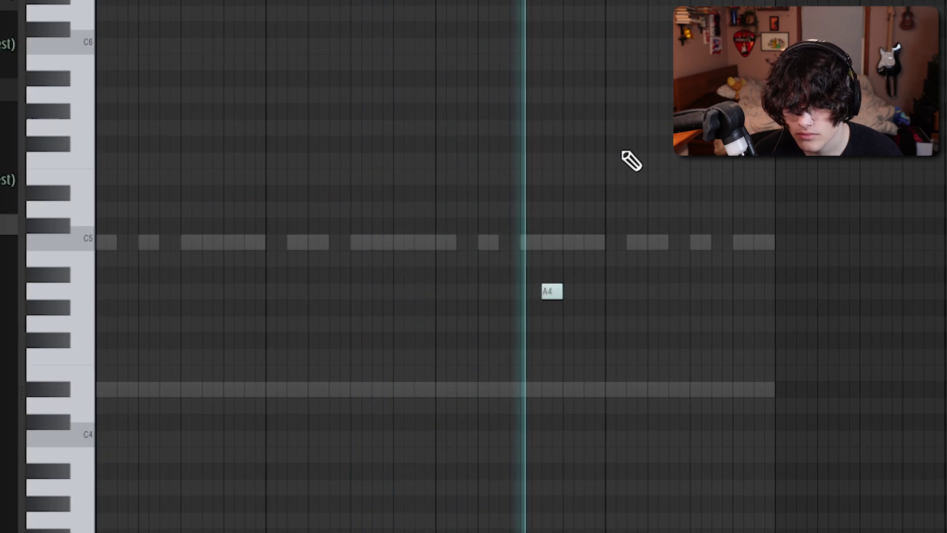
Step: Lower the channel volume of LinnDrum Tom 2 while the beat plays
key(F6)
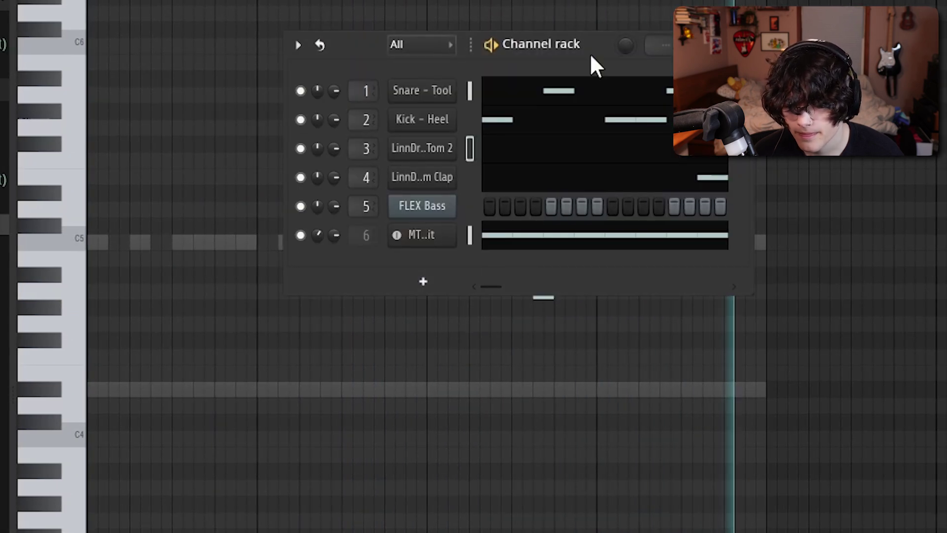
drag(329, 149, 328, 139)
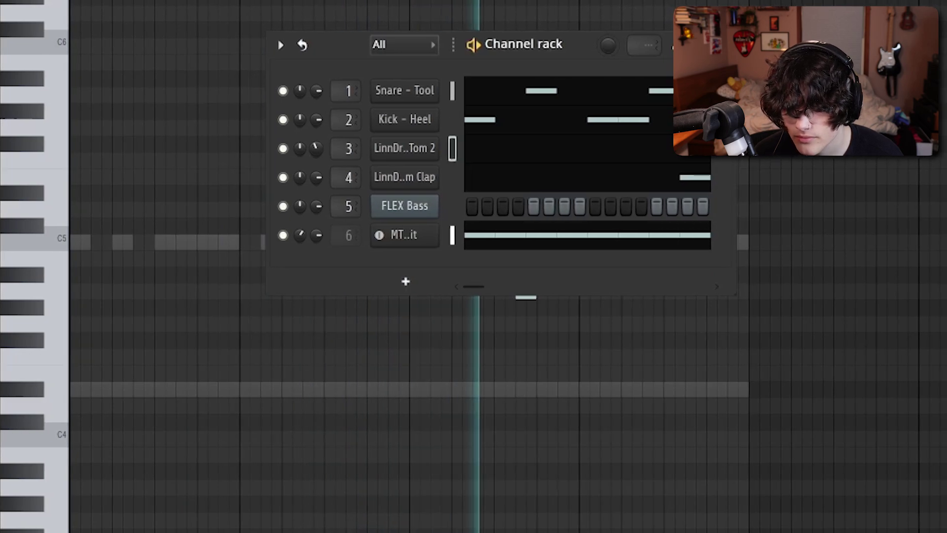
key(F6)
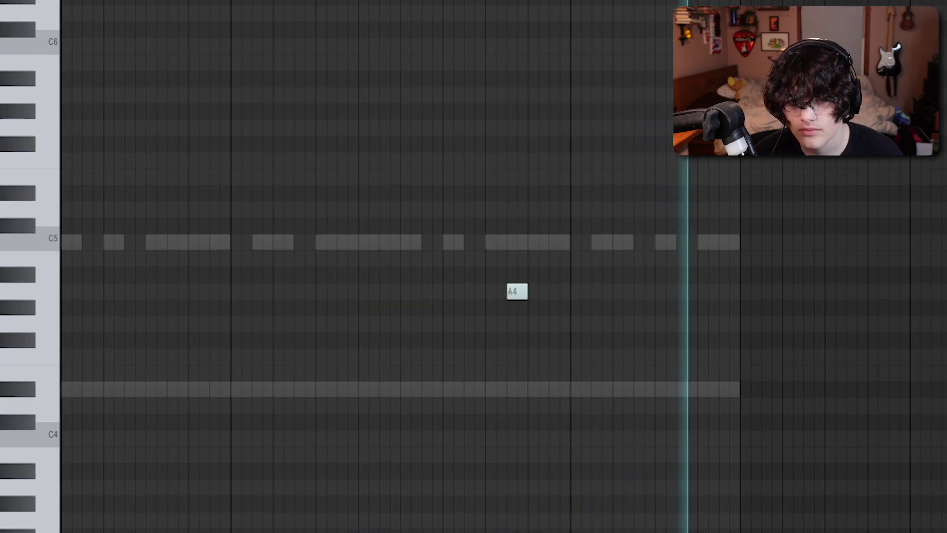
Step: Place all five drum patterns in the playlist on tracks 1 to 5, starting at bar 1
key(F5)
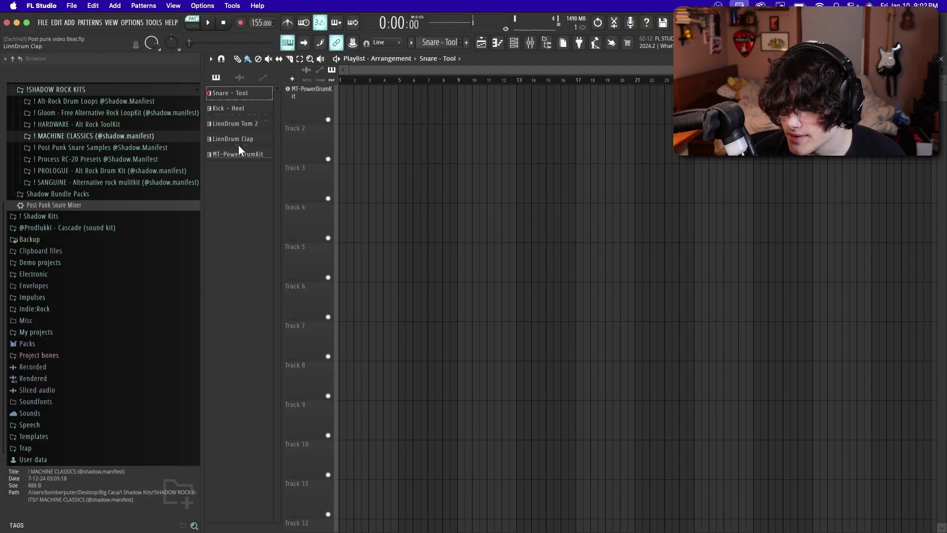
shift+click(238, 151)
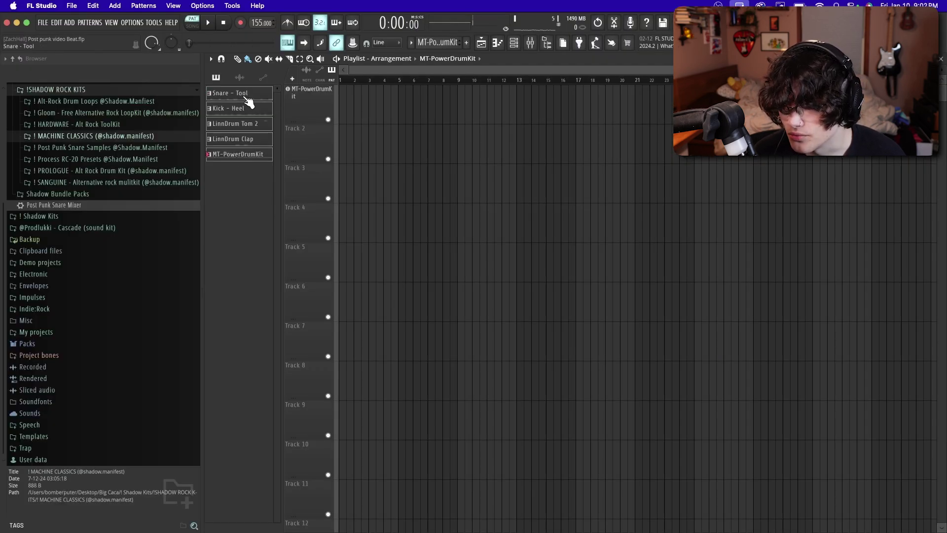
drag(245, 97, 349, 95)
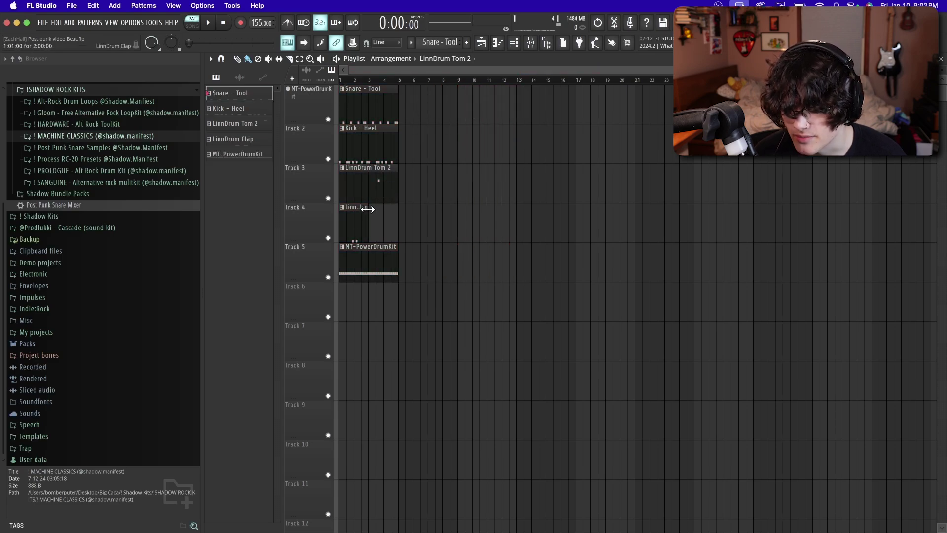
Step: Extend the LinnDrum Clap clip to four bars and duplicate all five clips into bars 5 to 8
drag(369, 207, 398, 207)
drag(341, 87, 469, 319)
key(ctrl+b)
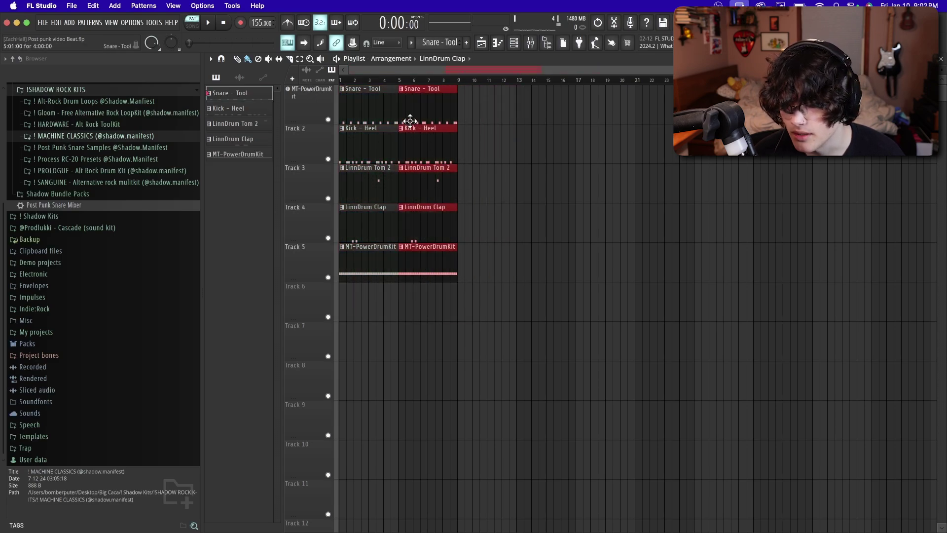
Step: Remove the second LinnDrum Tom 2 clip and duplicate the tom note inside its pattern four bars on, into bar 7
double_click(385, 179)
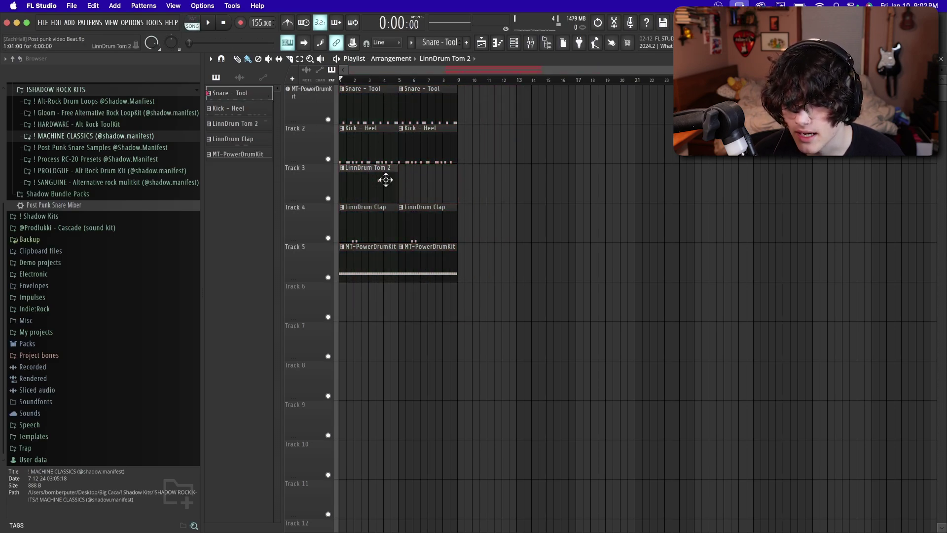
key(ctrl+b)
scroll(668, 227, up, 2)
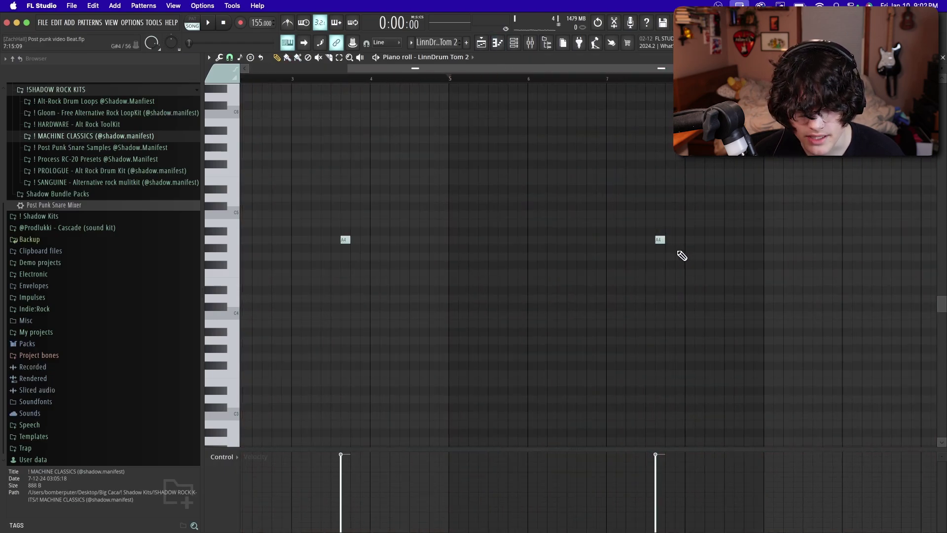
scroll(680, 256, down, 2)
key(F5)
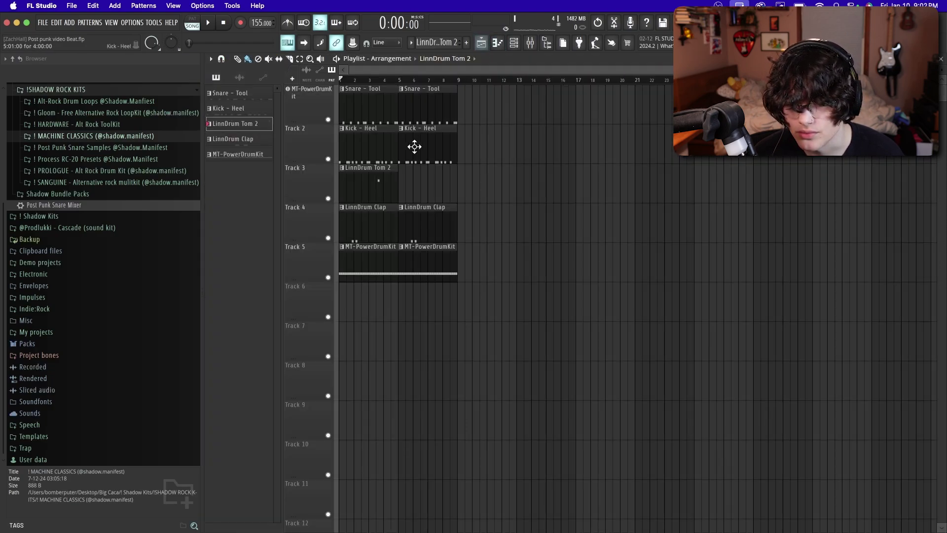
Step: Add an F4 note shortly after the bar 7 hit of LinnDrum Tom 2 and play the fill
double_click(454, 180)
key(space)
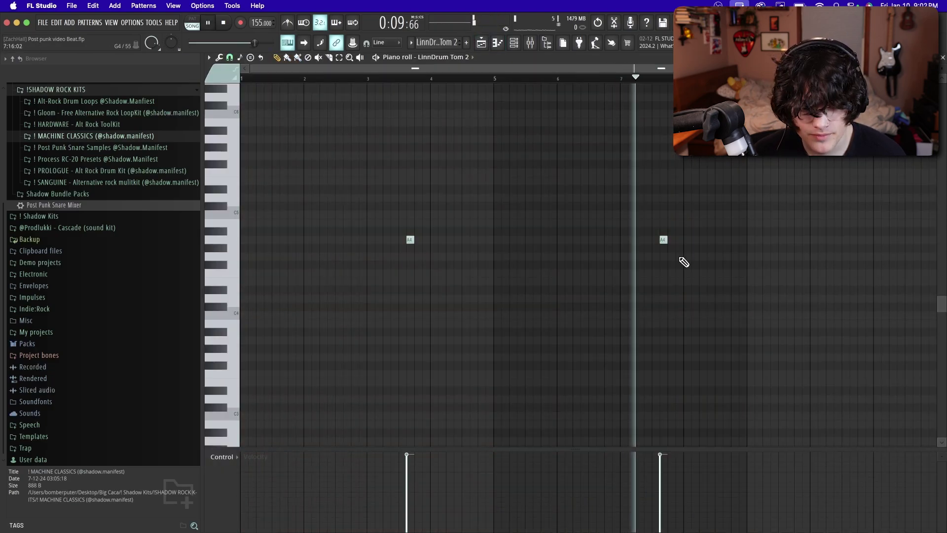
key(space)
click(679, 273)
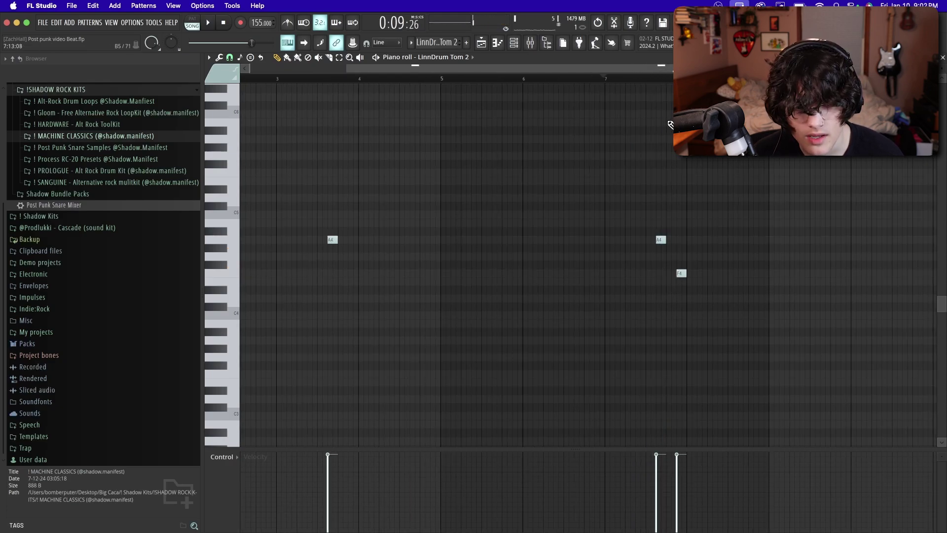
key(space)
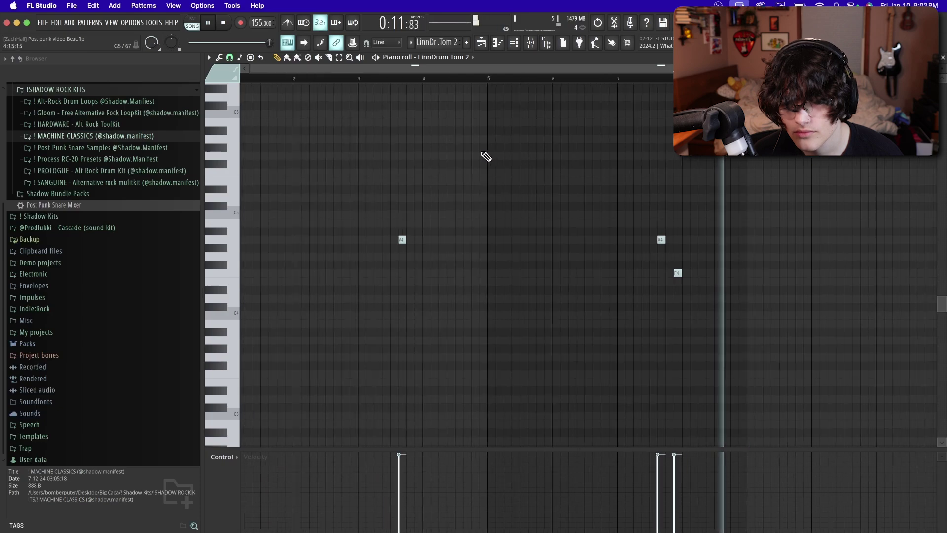
key(space)
Step: Delete the FLEX Bass channel from the channel rack and close the rack
click(530, 43)
click(521, 48)
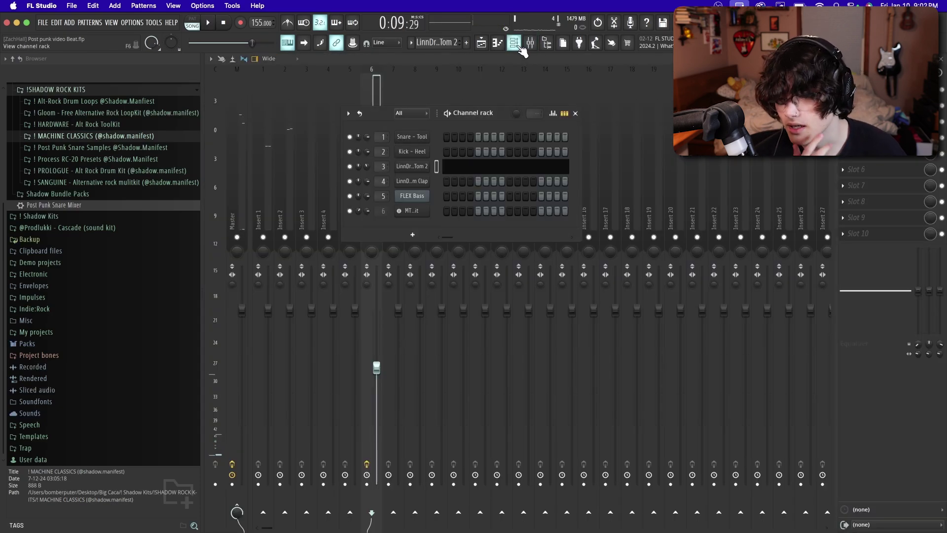
right_click(426, 196)
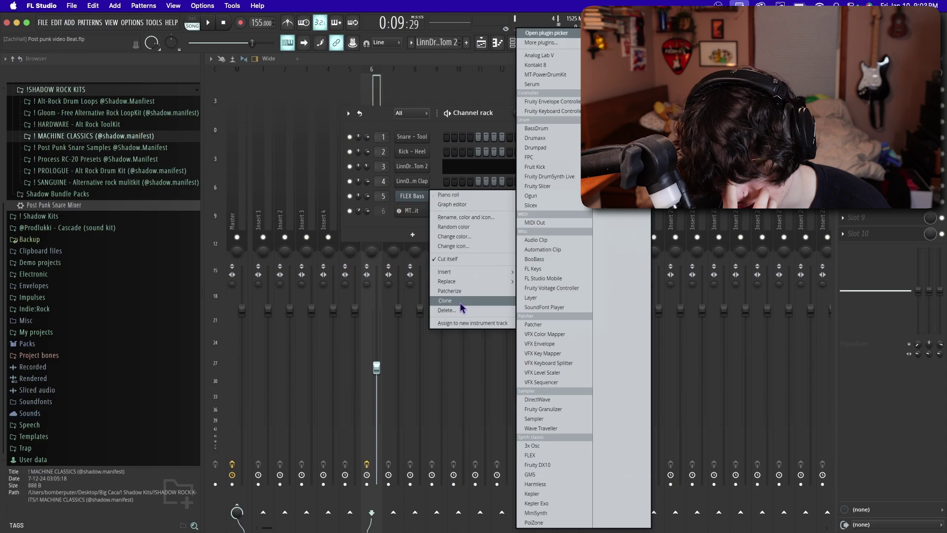
click(459, 310)
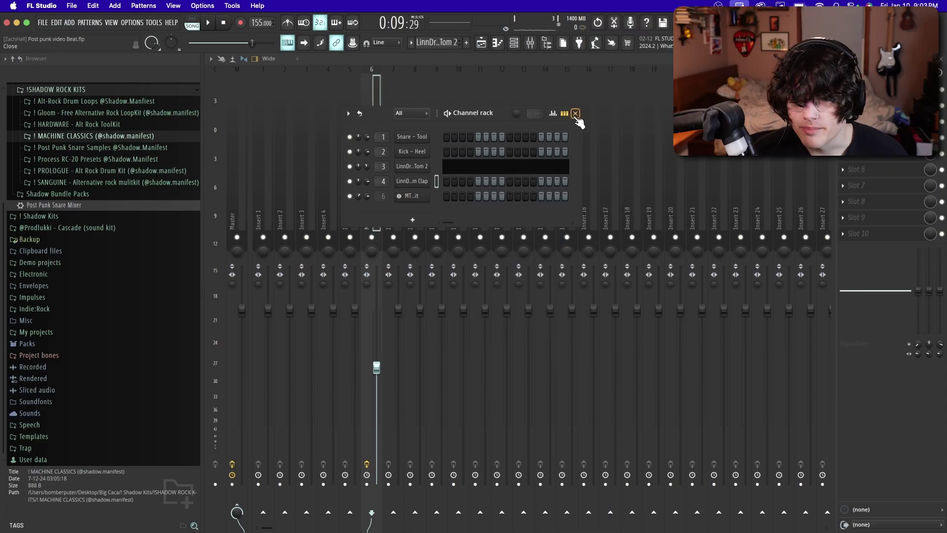
click(576, 114)
Step: Route mixer tracks Insert 1 through MT-PowerDrumKit to Insert 8 only
click(264, 99)
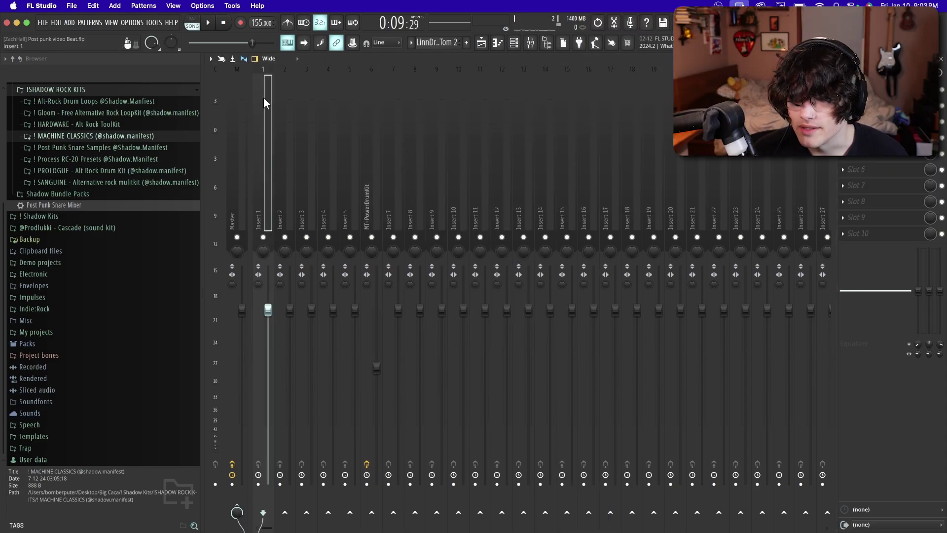
drag(265, 91, 370, 97)
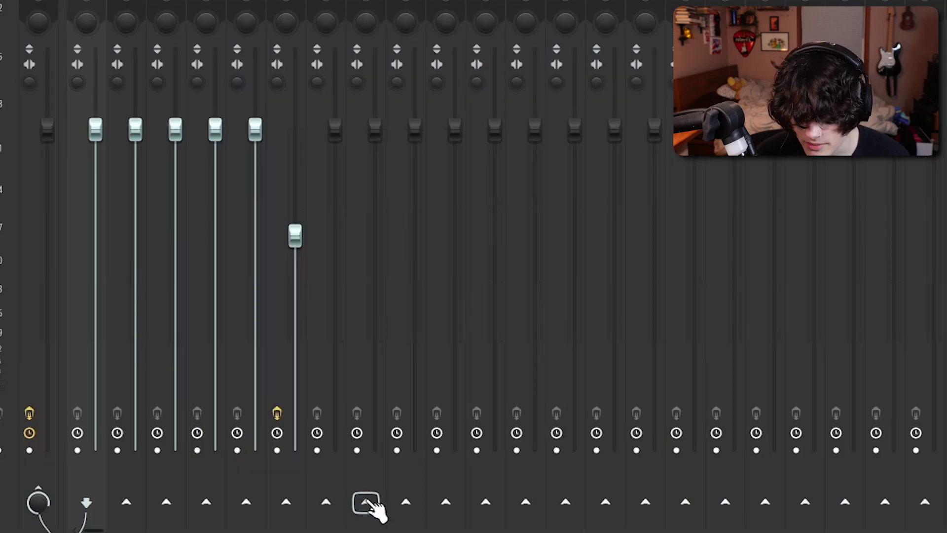
right_click(416, 513)
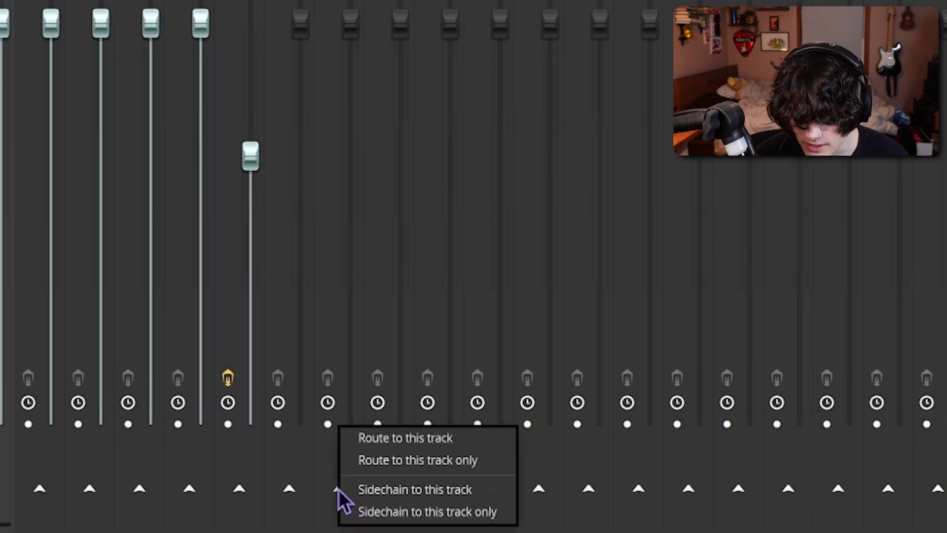
click(410, 460)
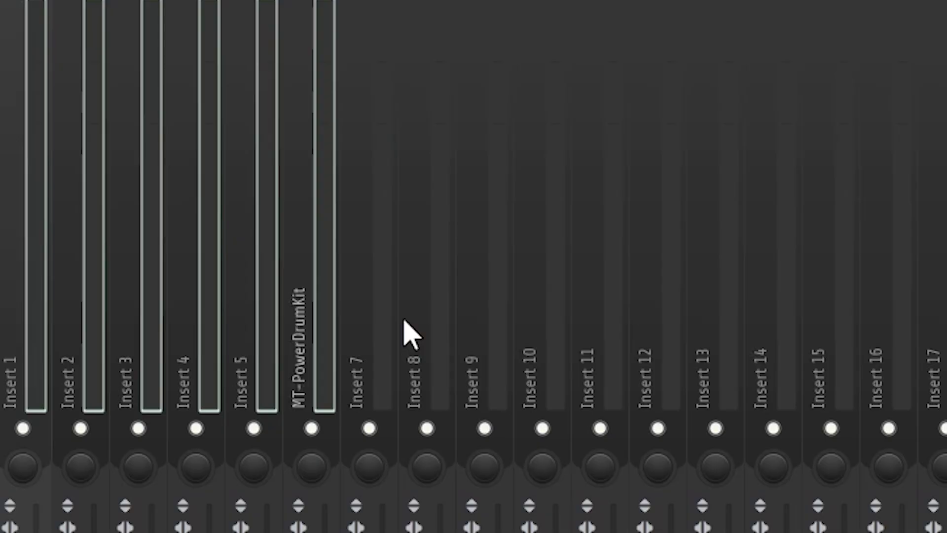
Step: Load RC-20 Retro Color into the first effect slot of Insert 8 and move its window over the mixer
click(439, 322)
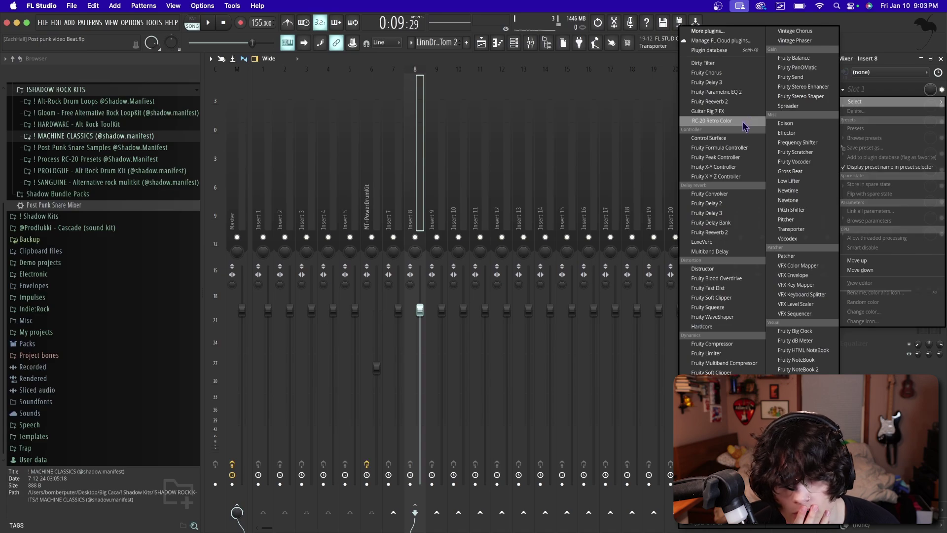
click(745, 126)
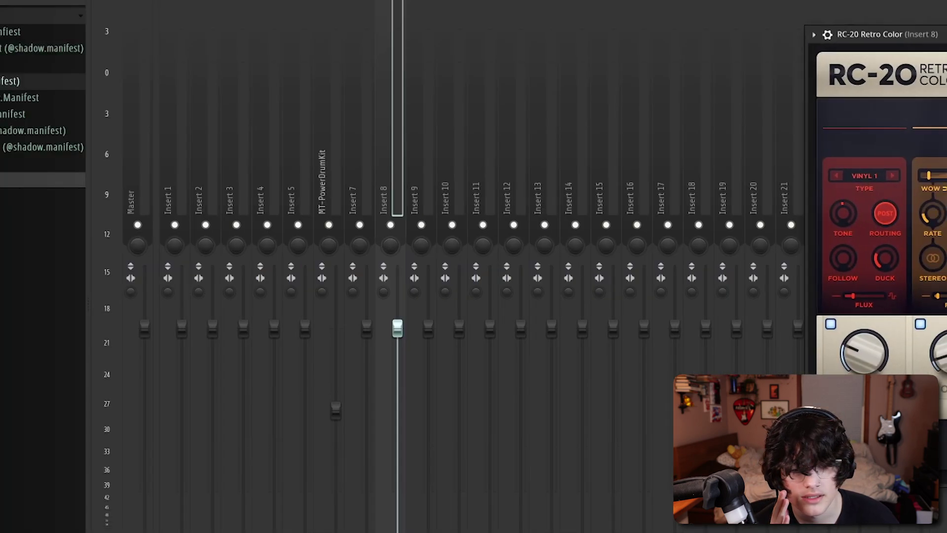
drag(935, 111, 537, 114)
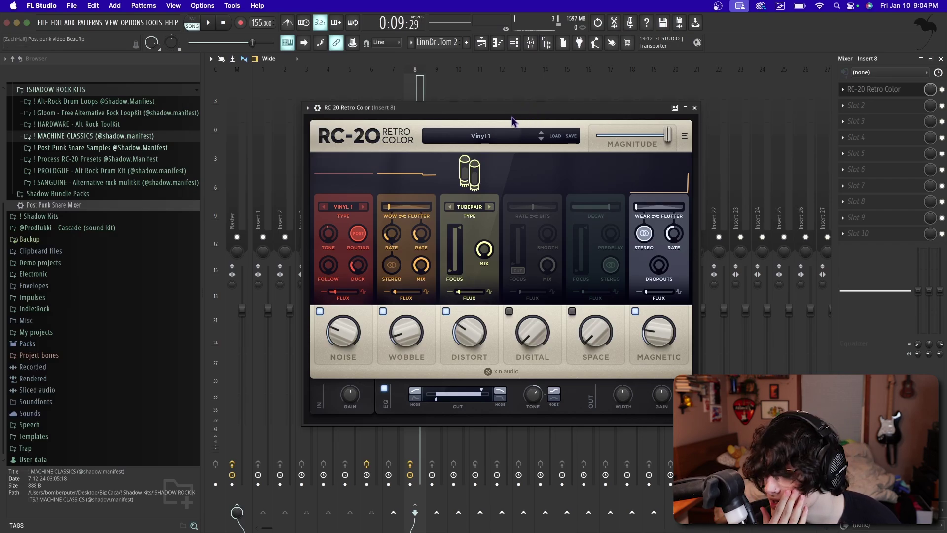
Step: Step through RC-20's user presets while the beat plays, select (PROCESS) Chambers and leave the preset browser
click(446, 134)
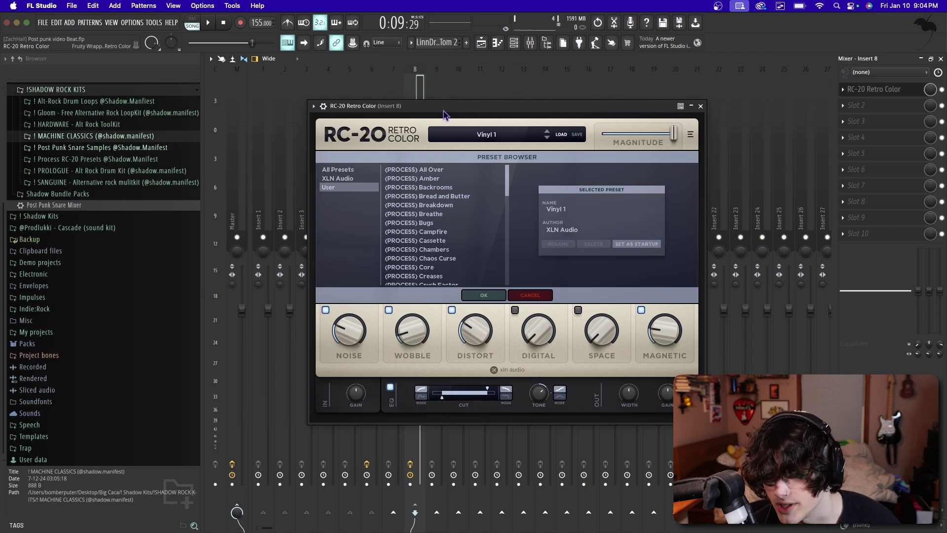
click(547, 137)
click(547, 138)
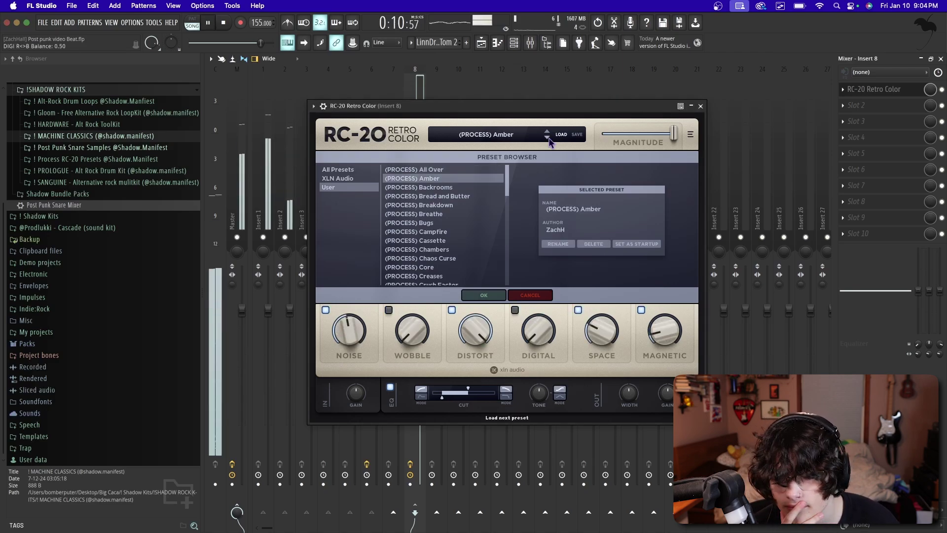
click(547, 138)
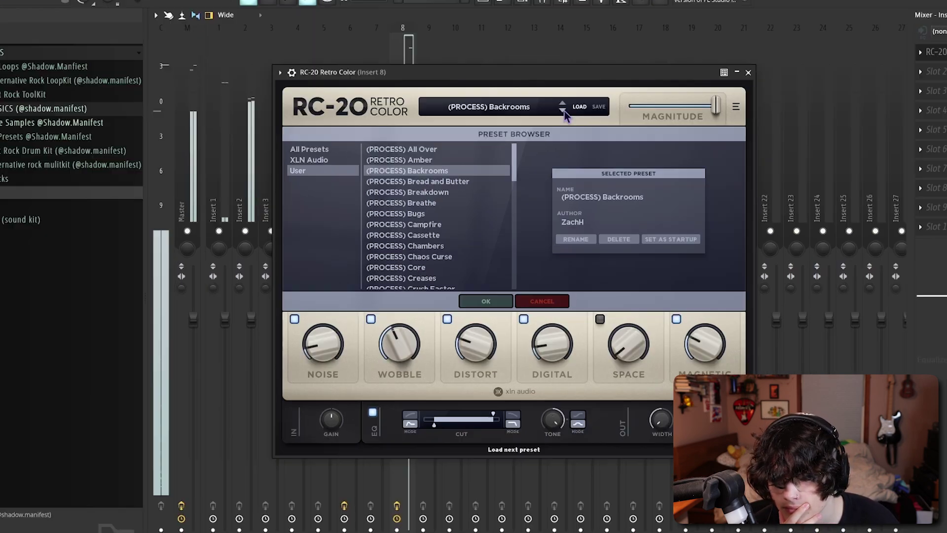
click(563, 111)
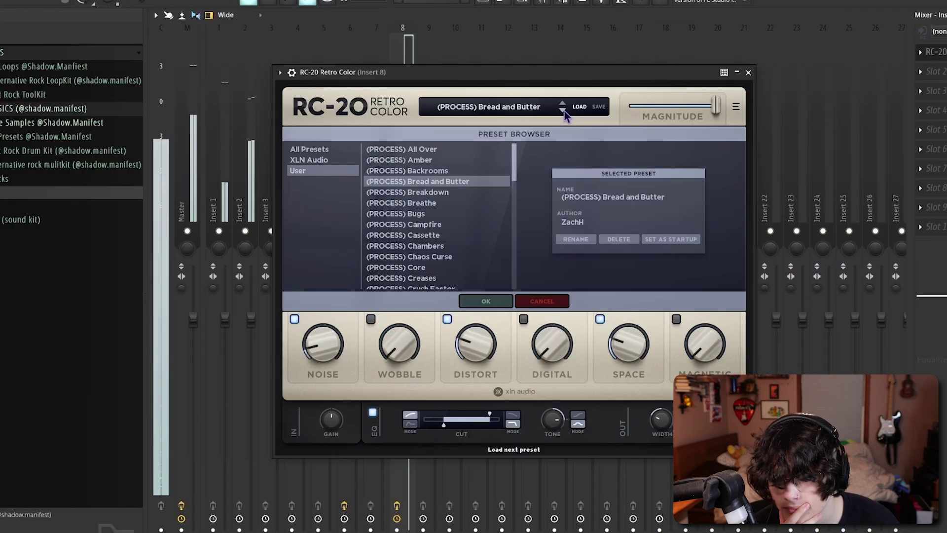
click(563, 111)
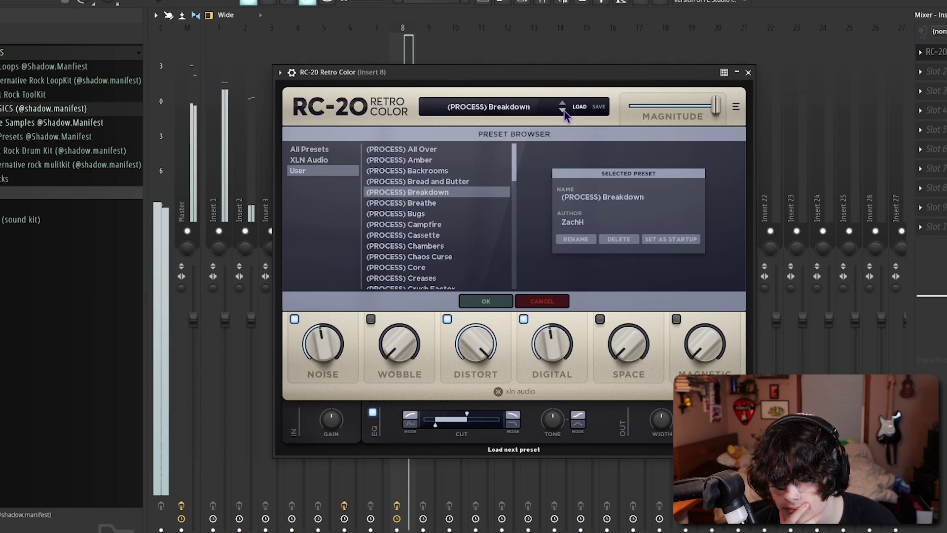
click(563, 111)
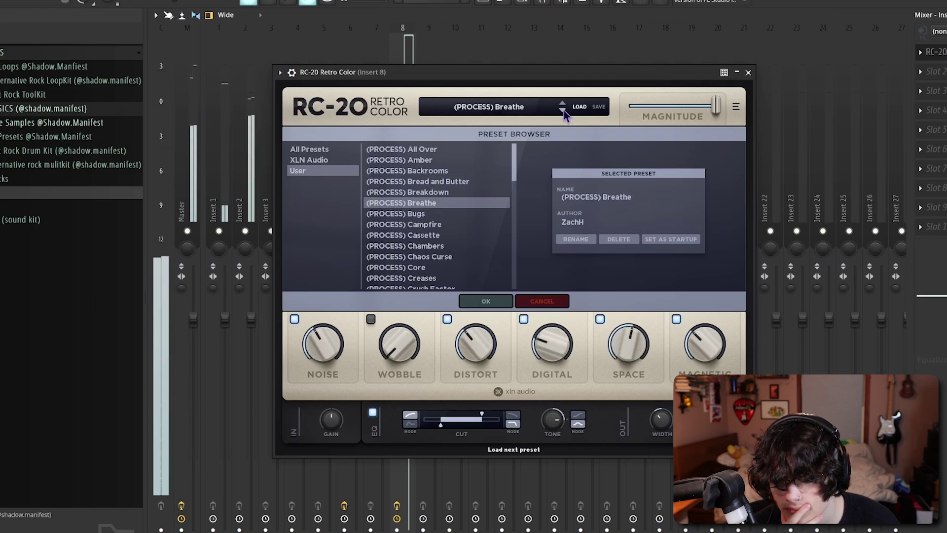
click(563, 111)
click(563, 111)
click(563, 111)
click(563, 111)
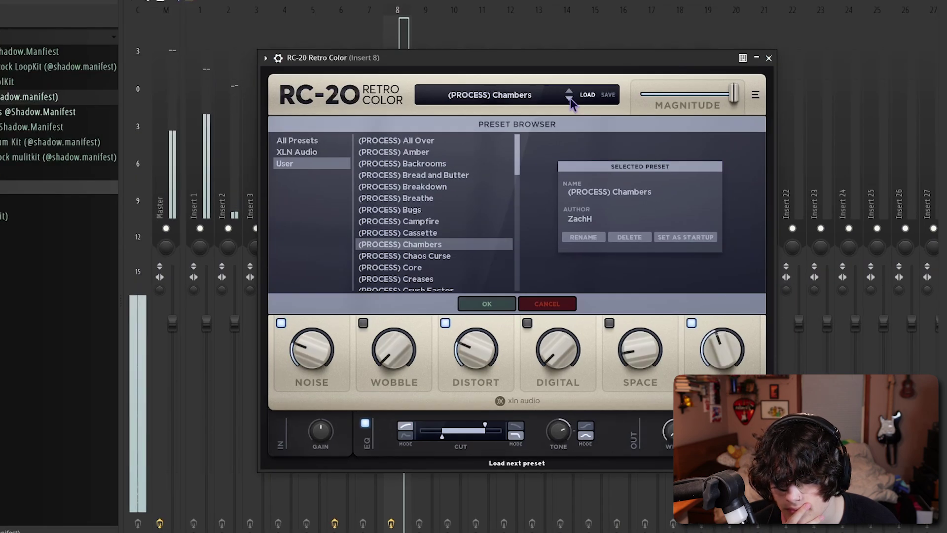
drag(465, 67, 469, 68)
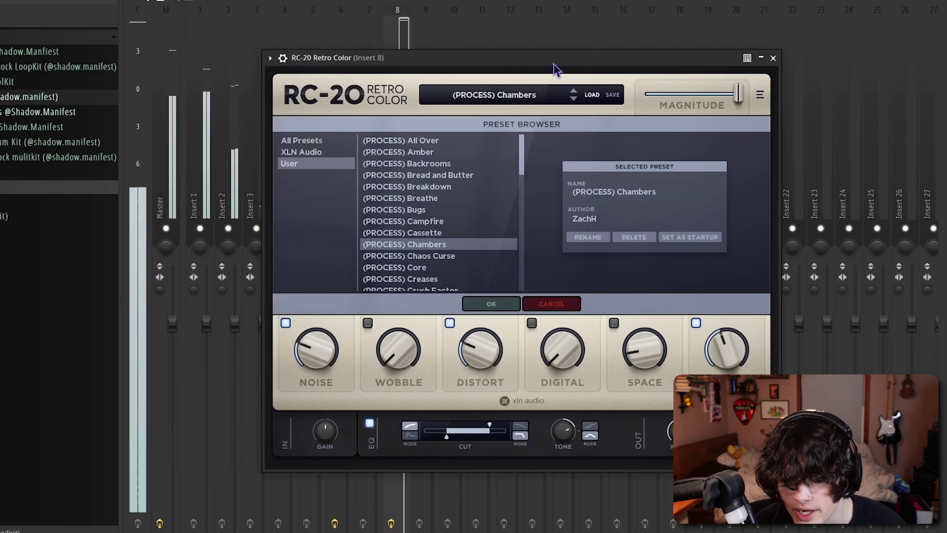
key(Escape)
drag(521, 72, 527, 72)
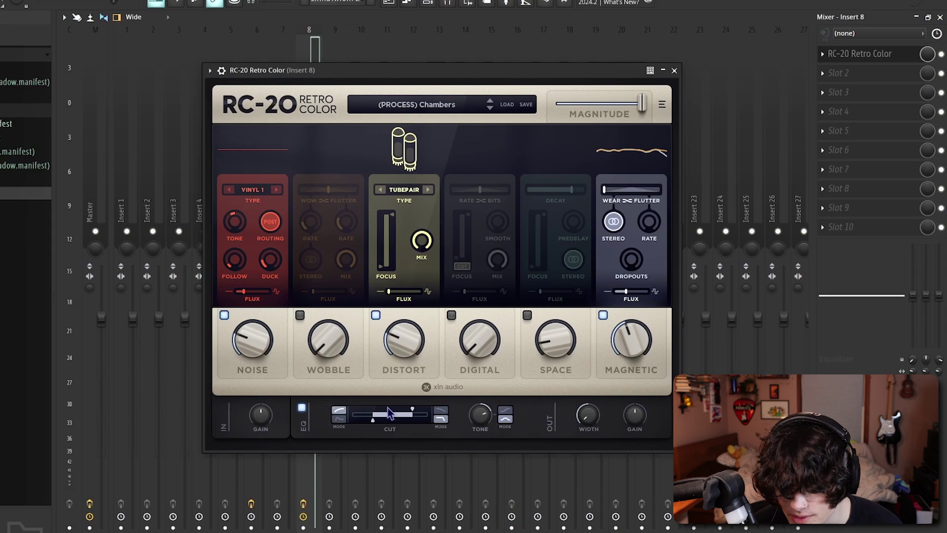
Step: Widen RC-20's EQ cut range at both ends and set the output stereo width to 0%
drag(371, 421, 421, 411)
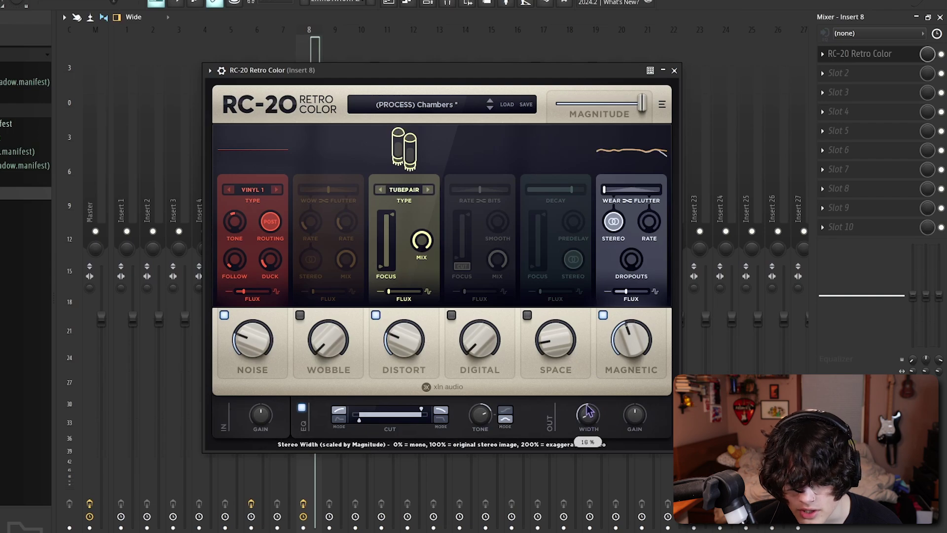
drag(588, 415, 588, 434)
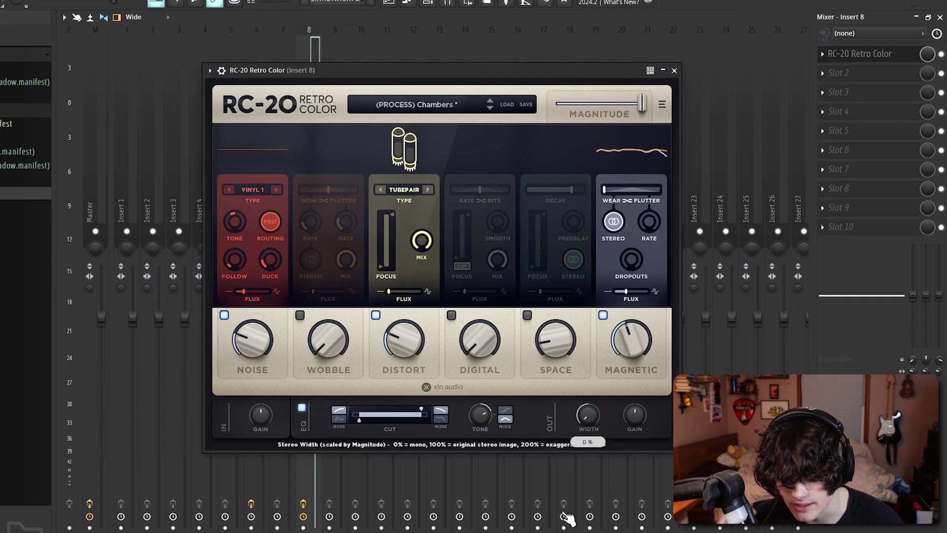
drag(461, 79, 472, 72)
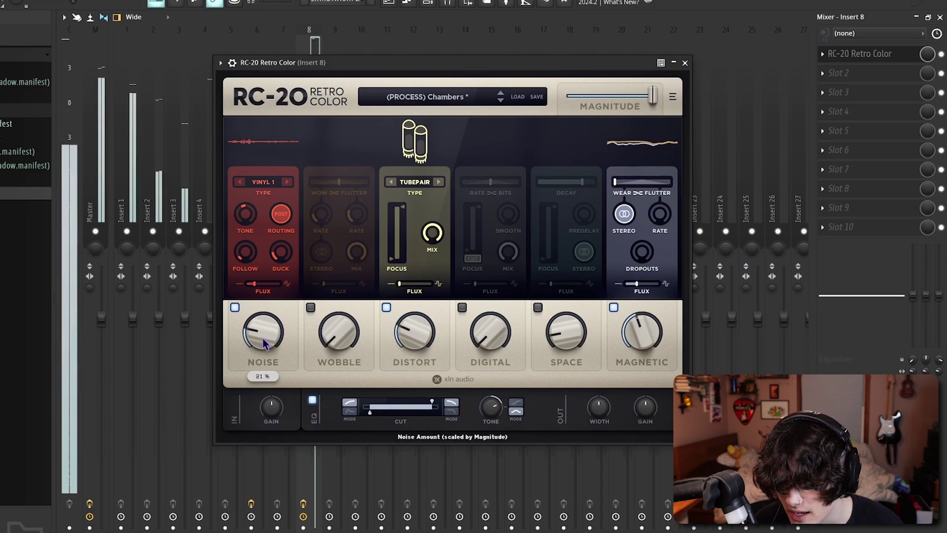
Step: Lower RC-20's Noise amount and set Magnetic to 4%
drag(263, 346, 263, 351)
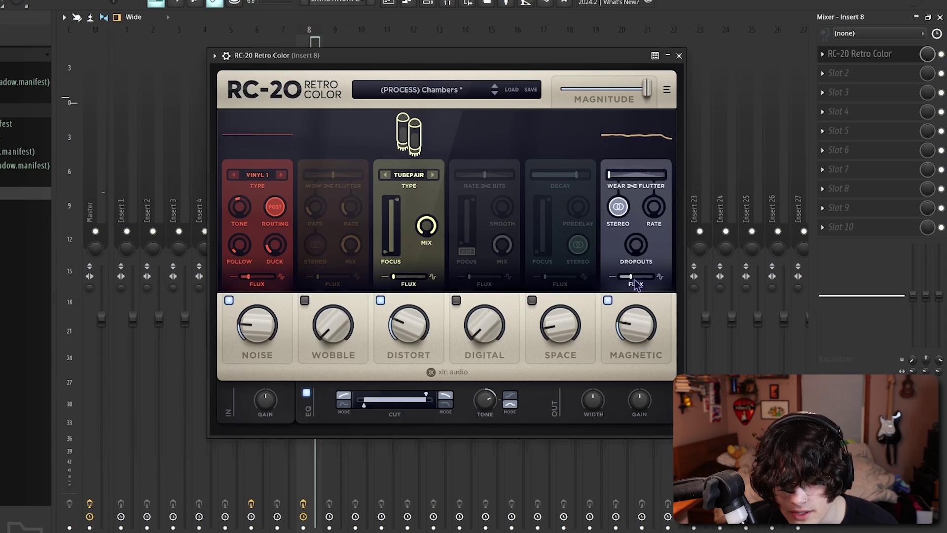
drag(635, 325, 633, 341)
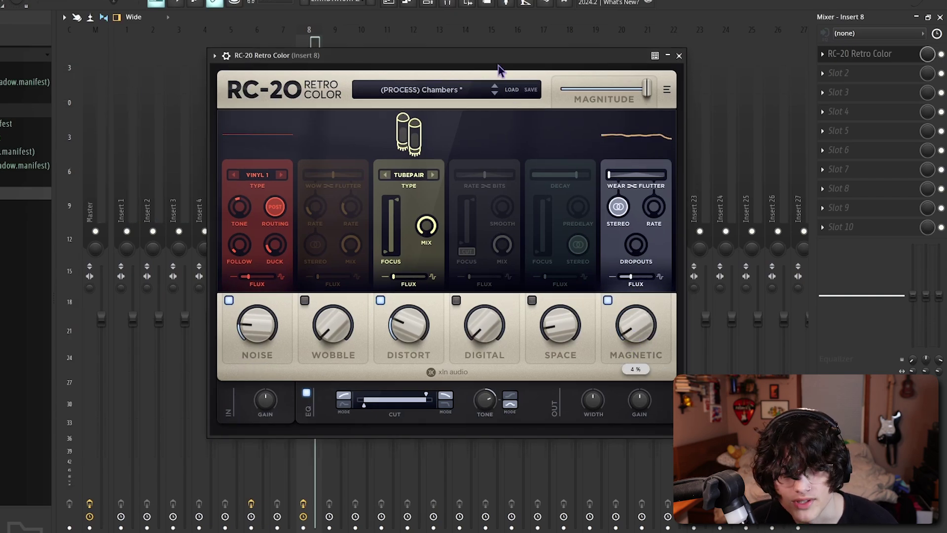
drag(499, 64, 494, 62)
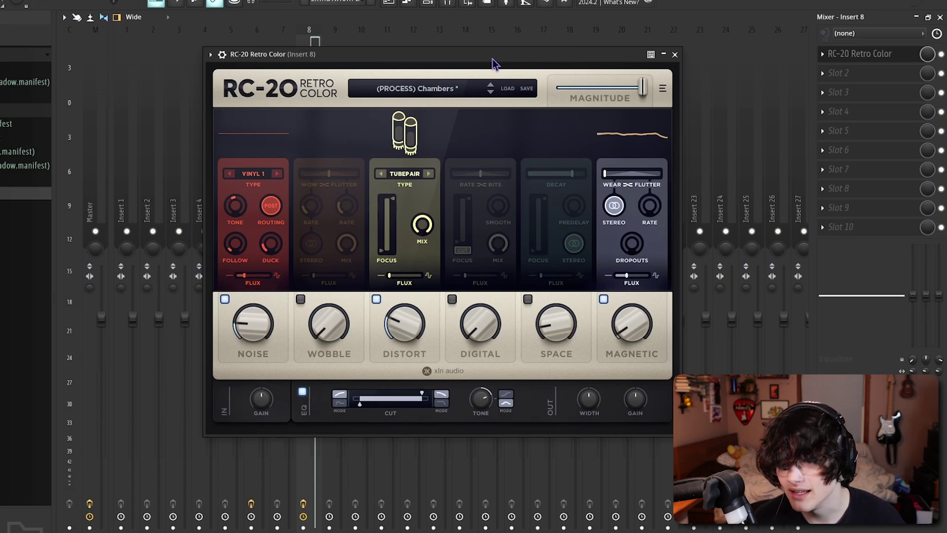
drag(493, 58, 492, 56)
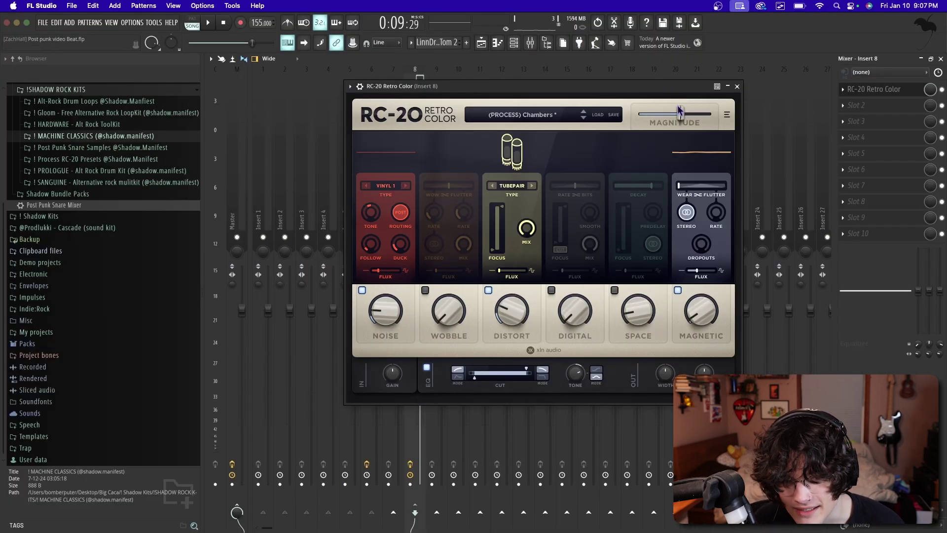
Step: Try RC-20's Magnitude at 39%, play the drums, and raise Magnitude back to the maximum
drag(802, 53, 748, 54)
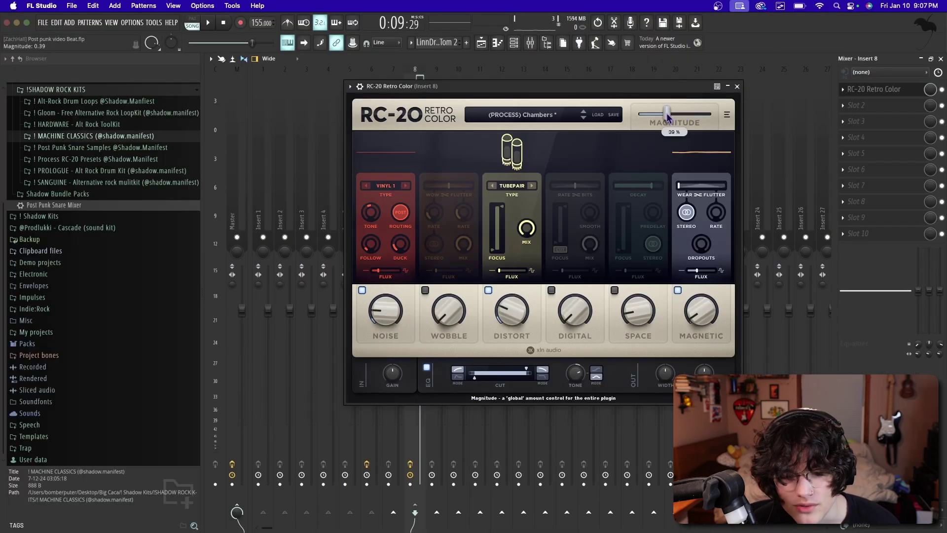
key(space)
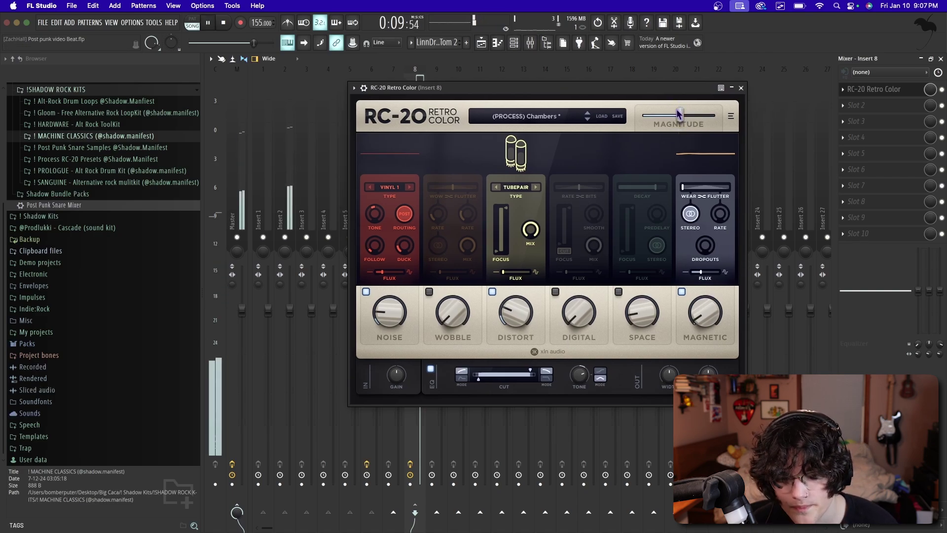
drag(680, 115, 712, 119)
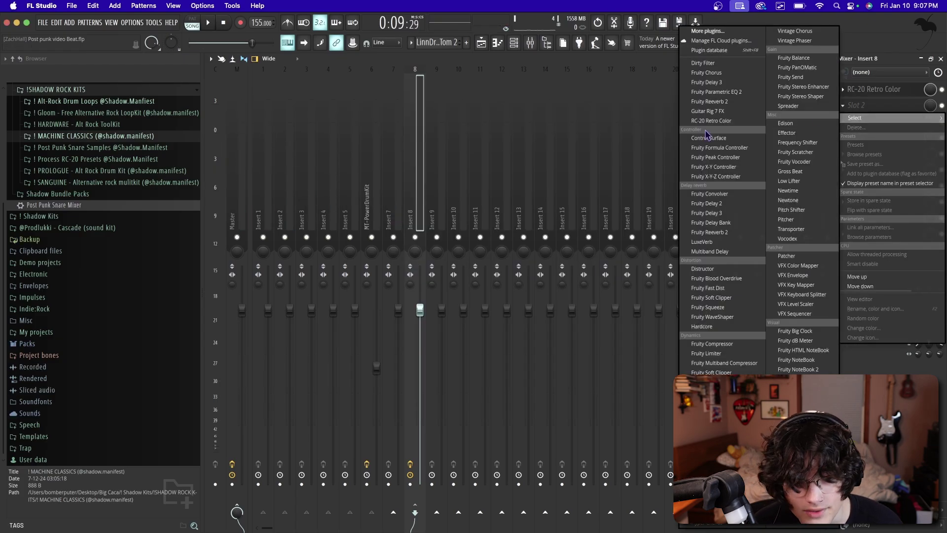
Step: Add Fruity Reeverb 2 to slot 2 of Insert 8, lower wet slightly, raise early reflections, and set the slot's mix level to 13%
click(711, 102)
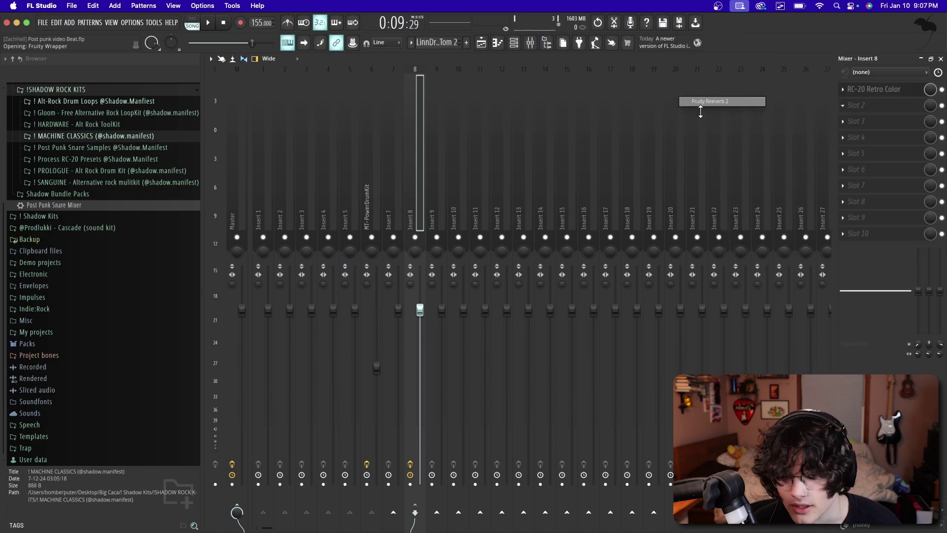
drag(377, 123, 400, 129)
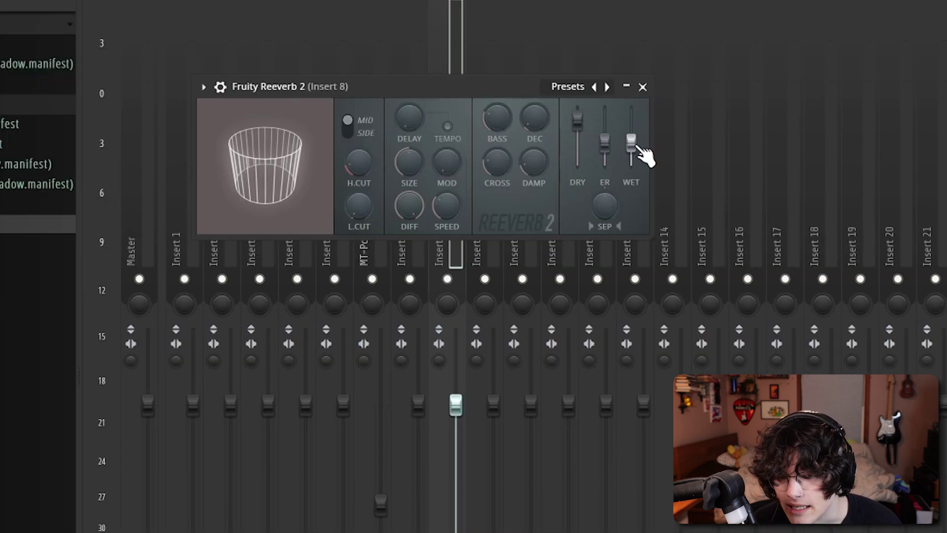
drag(637, 147, 631, 153)
drag(605, 143, 605, 117)
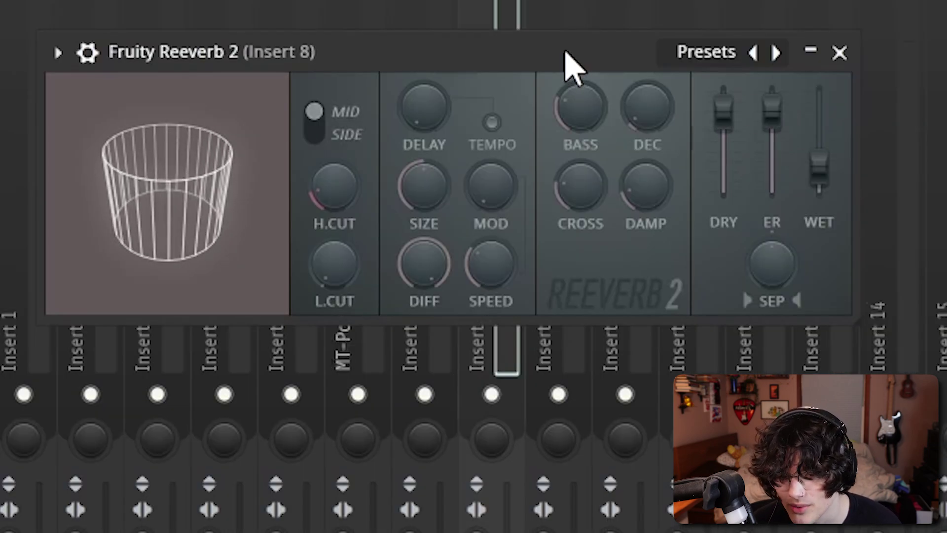
click(839, 53)
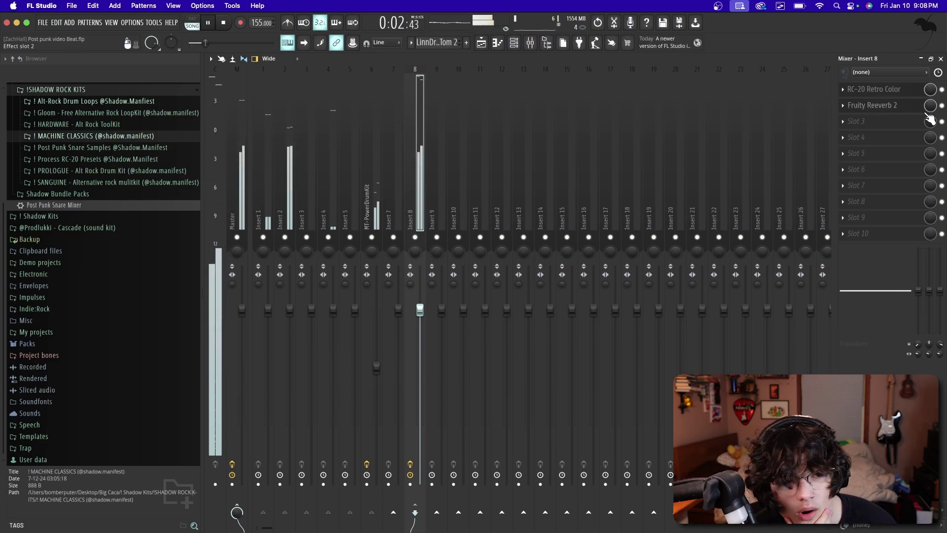
drag(932, 109, 932, 162)
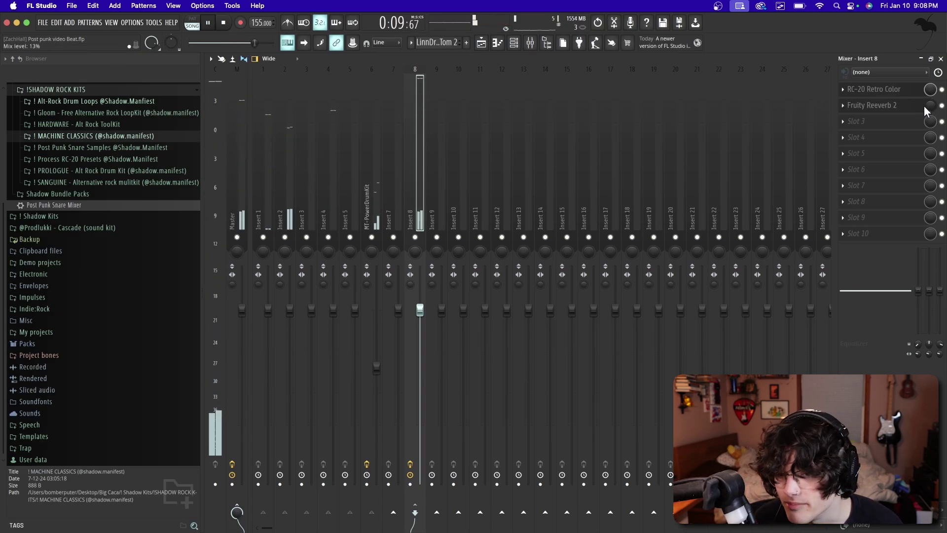
key(space)
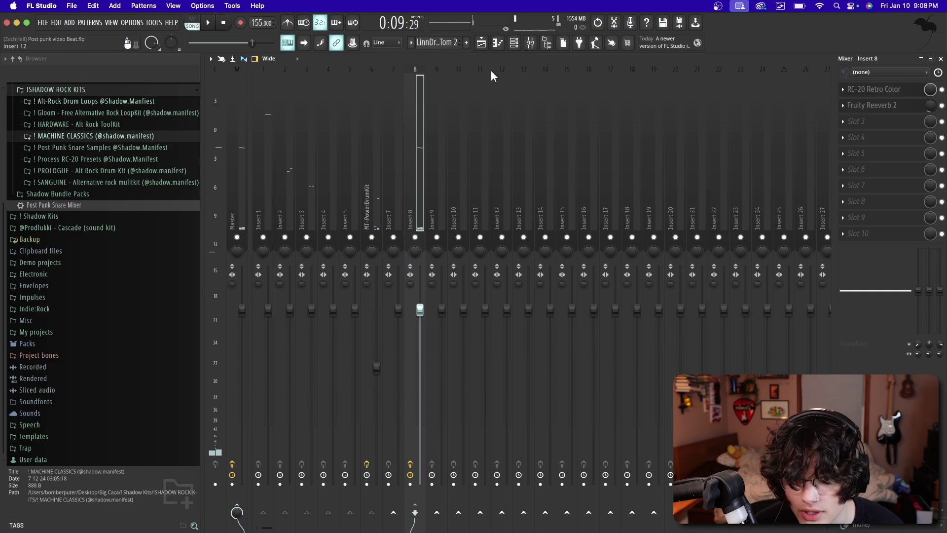
Step: Play the arrangement in the playlist and duplicate all the drum clips so they fill 16 bars
click(481, 43)
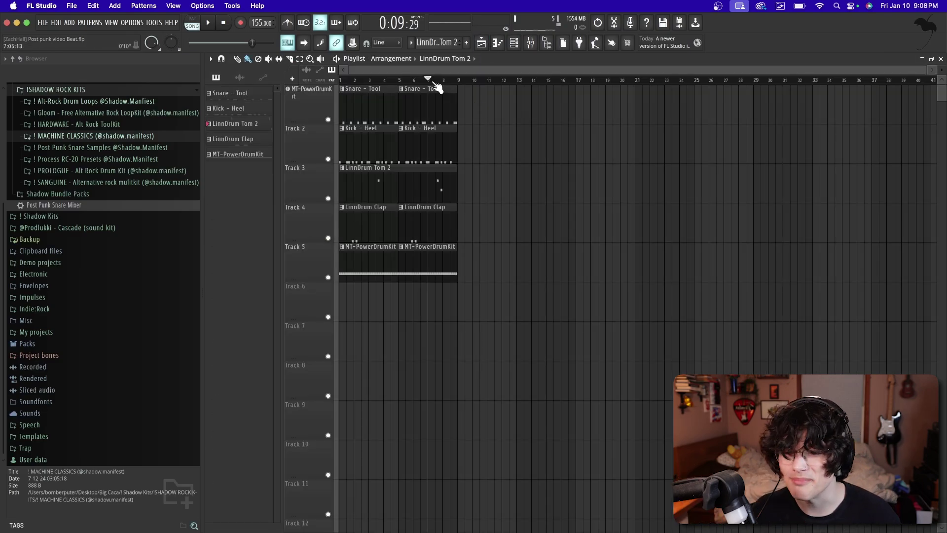
key(space)
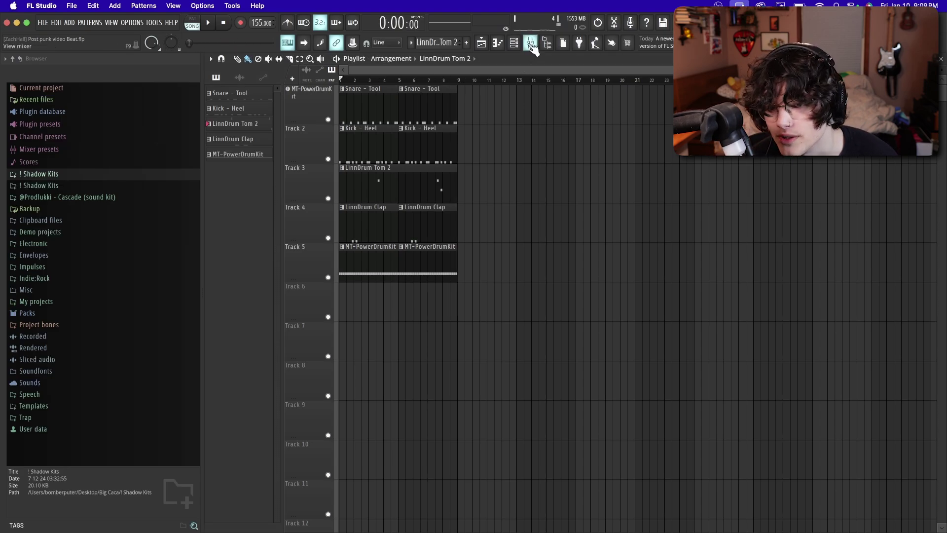
drag(513, 321, 302, 105)
key(ctrl+b)
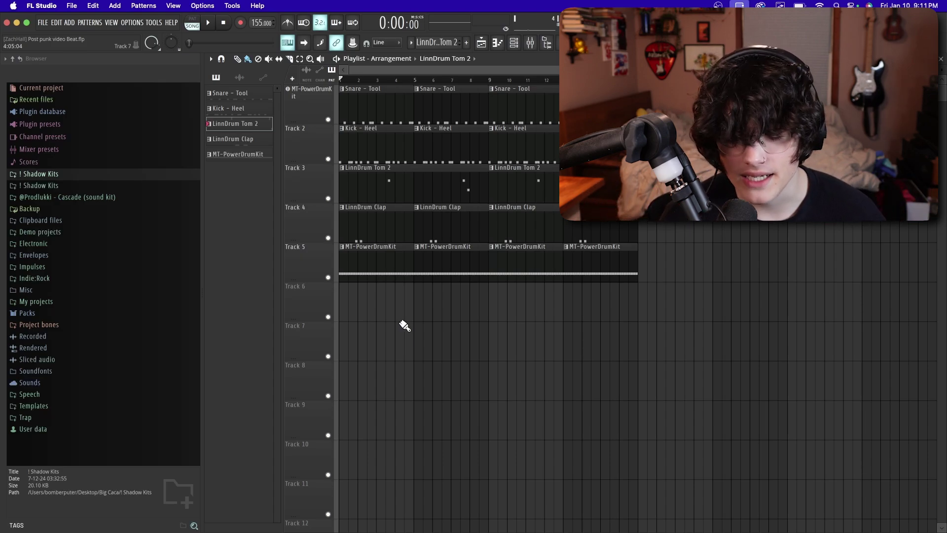
Step: Add a FLEX instrument as a new channel in the channel rack
click(514, 43)
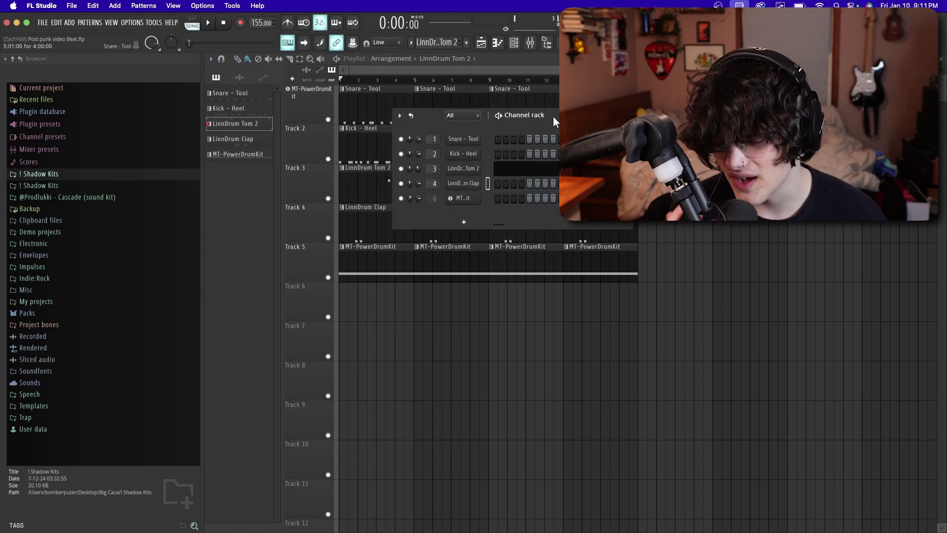
drag(553, 117, 557, 117)
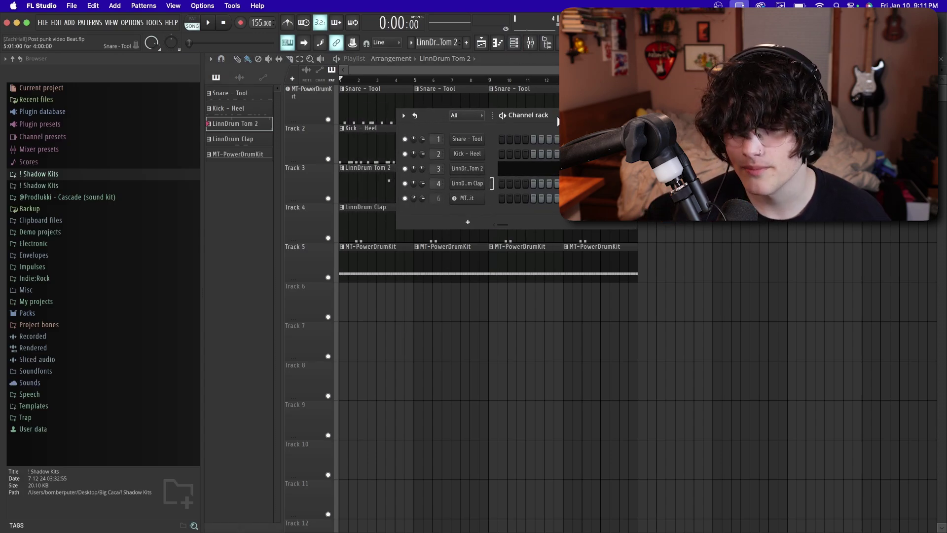
click(468, 222)
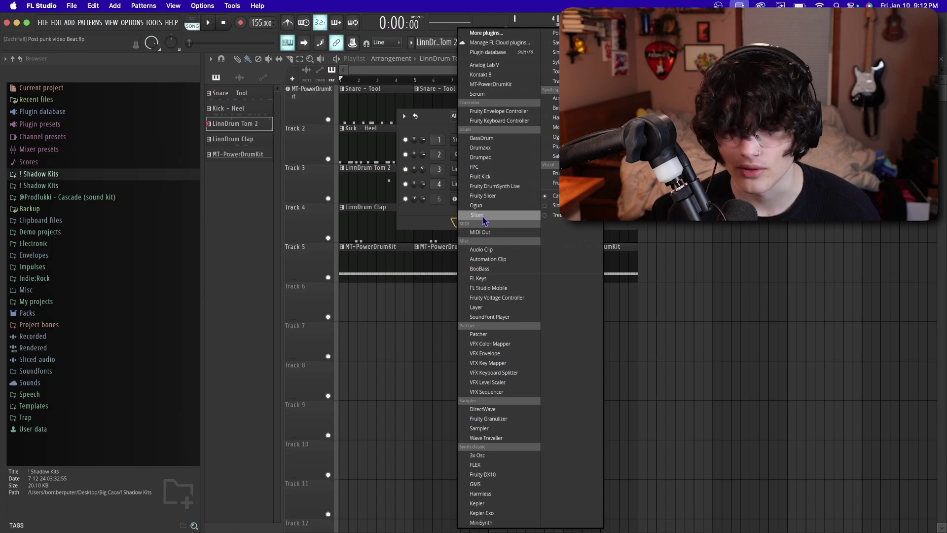
click(486, 465)
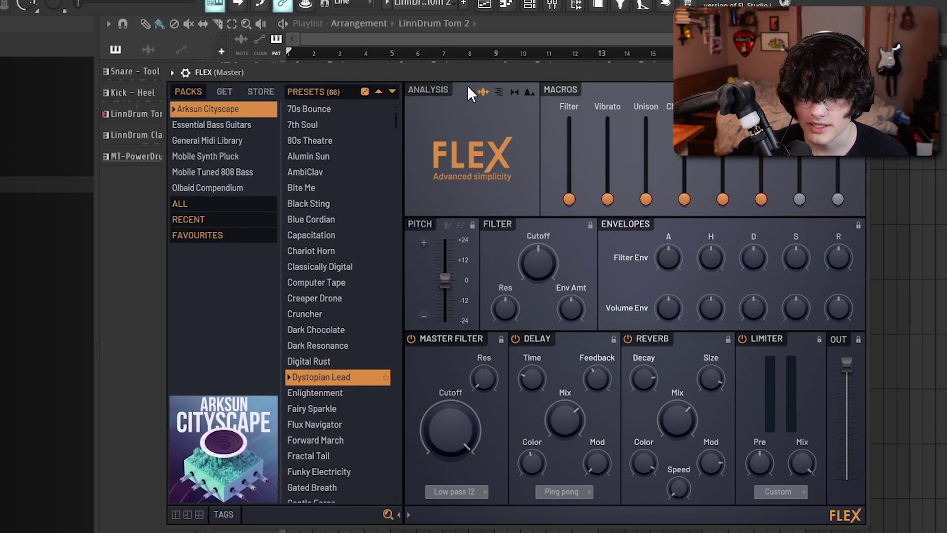
Step: Look through FLEX's Essential Bass Guitars presets and its downloadable packs, and return to the installed packs
click(235, 125)
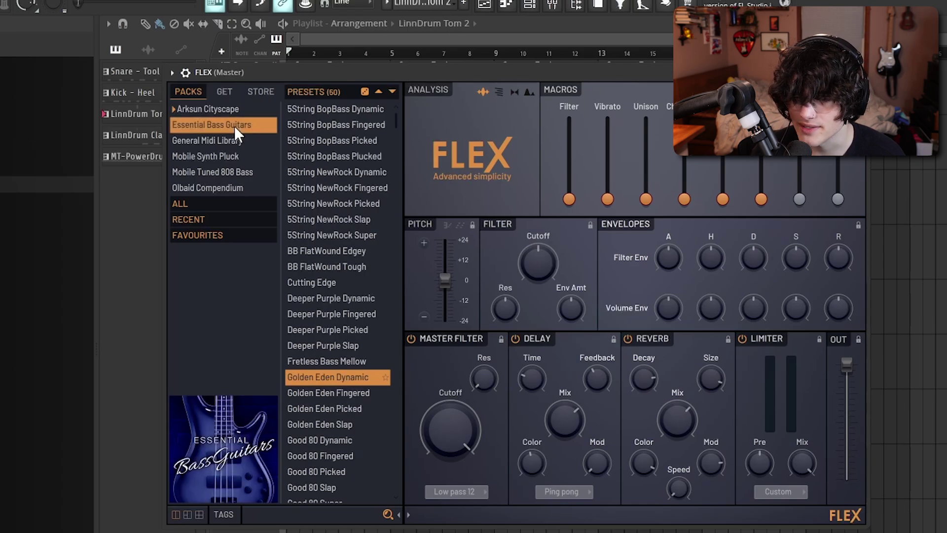
click(226, 94)
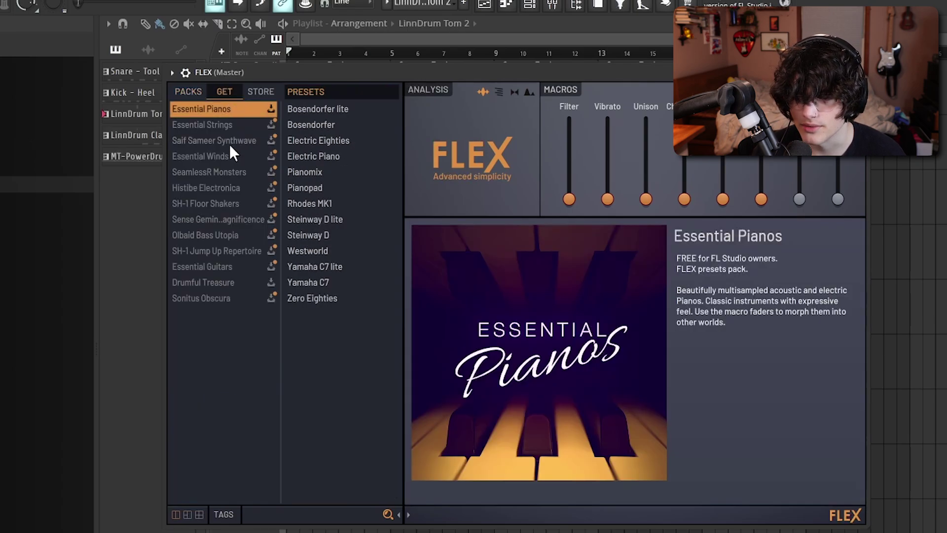
click(188, 91)
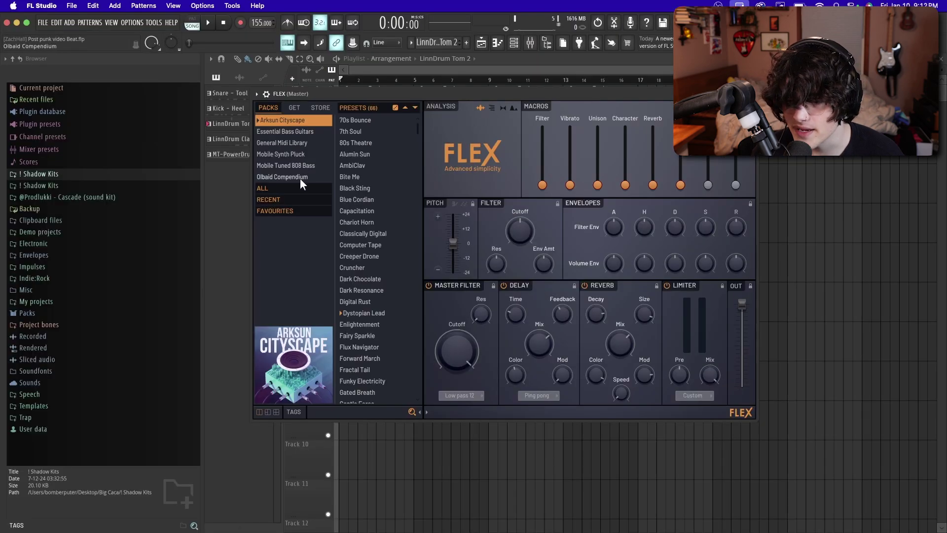
Step: Load the Tersus preset from the Essential Bass Guitars pack in FLEX and close the instrument
scroll(375, 266, down, 10)
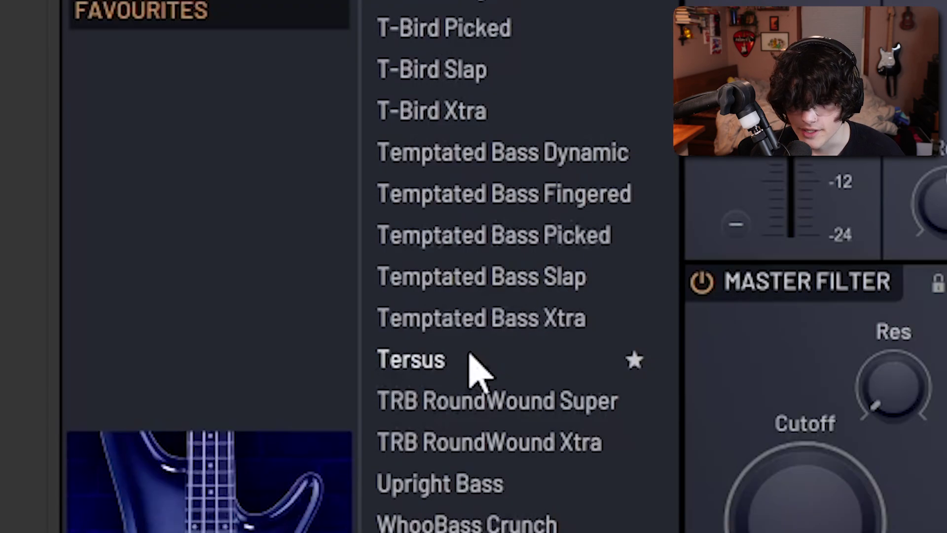
click(482, 364)
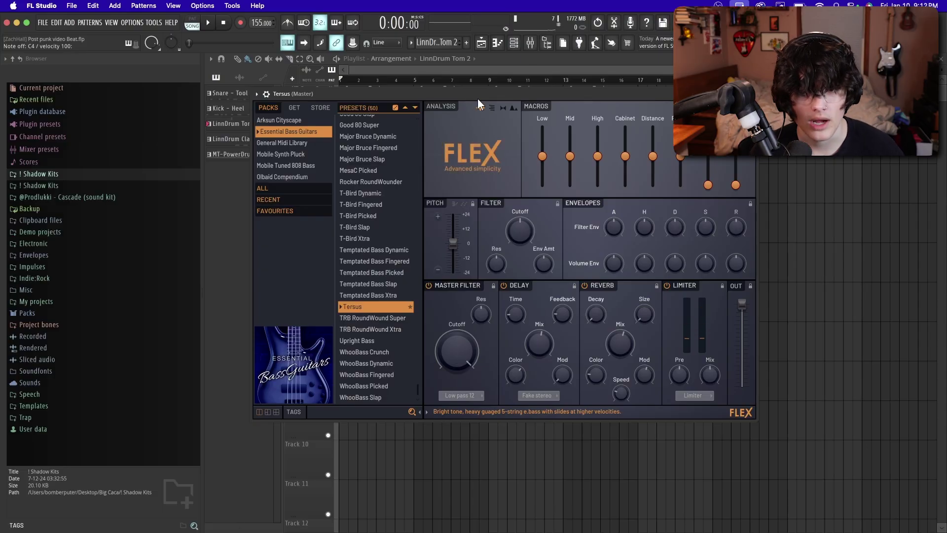
key(Escape)
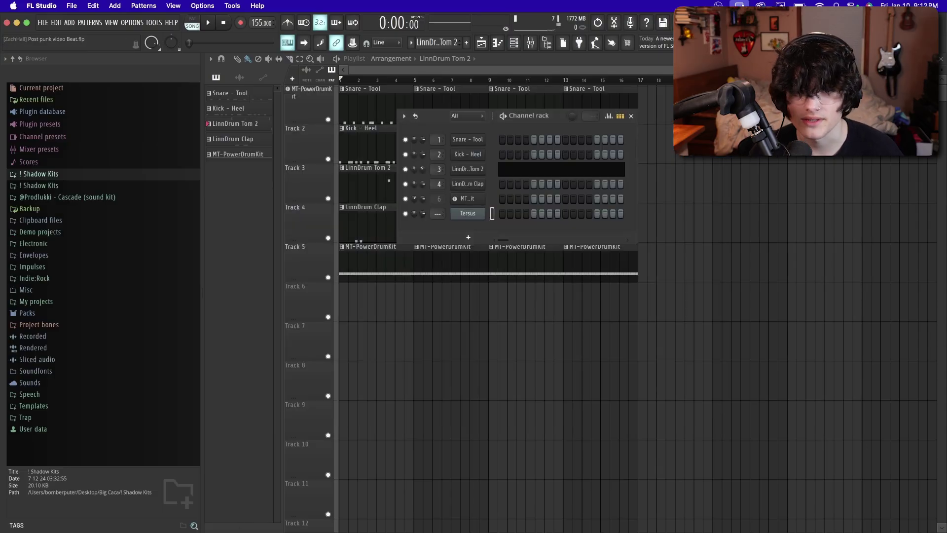
right_click(473, 223)
click(496, 216)
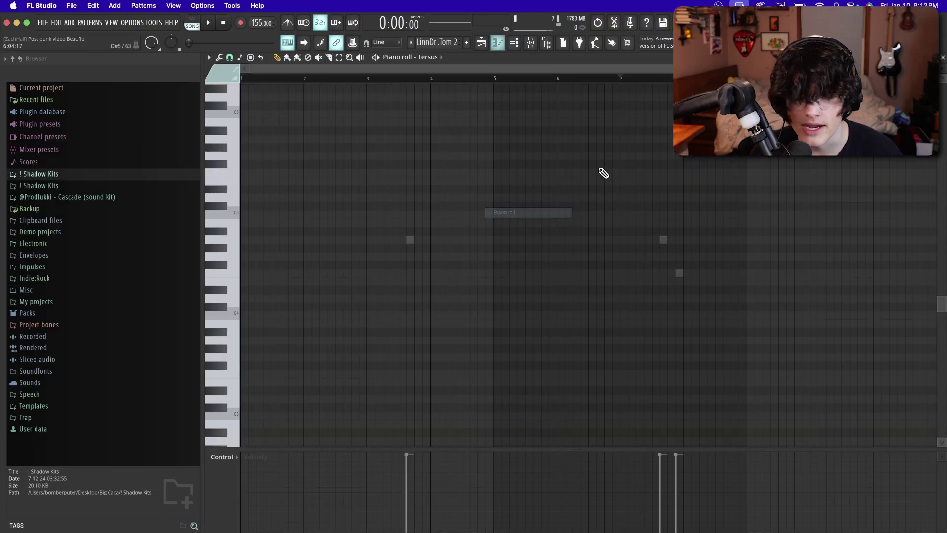
click(491, 48)
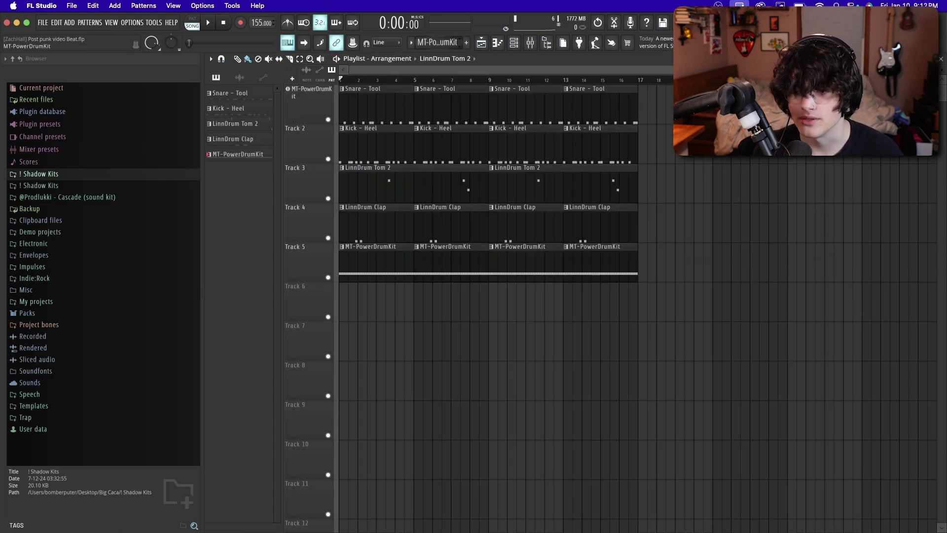
Step: Create a new empty pattern and open the piano roll of the Tersus channel in it
click(466, 42)
click(514, 43)
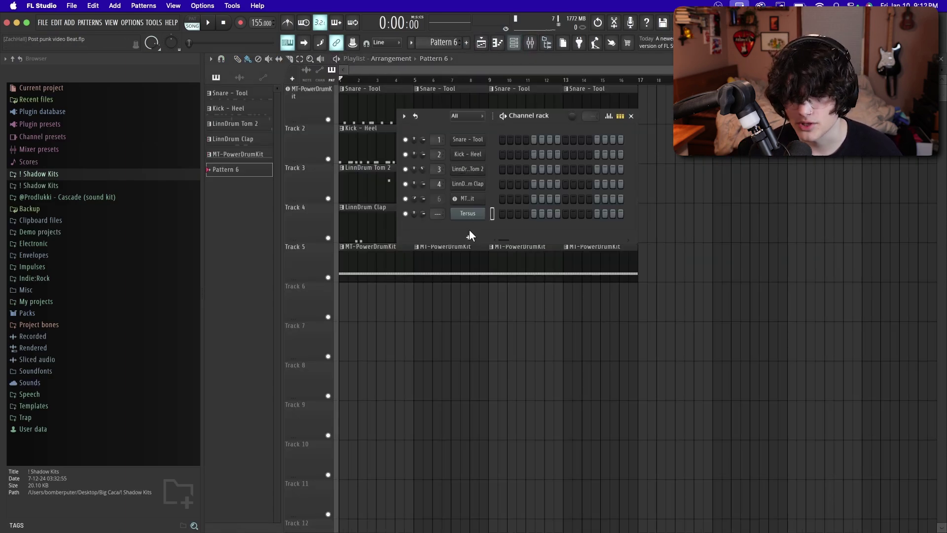
right_click(478, 213)
click(496, 213)
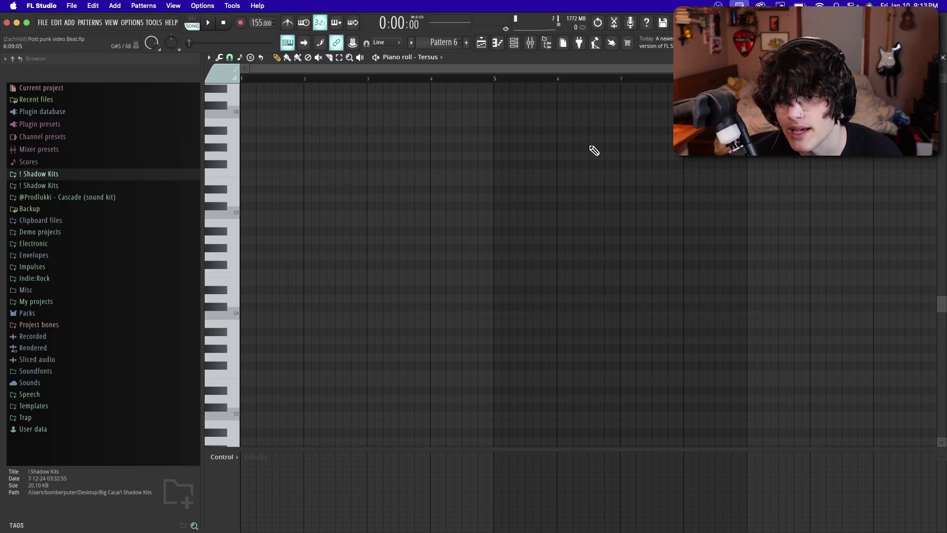
Step: Enter a one-bar D4 at bar 1, half-bar A#3 and A3 notes in bar 2, and a half-bar G3 at bar 3, and play them
click(266, 298)
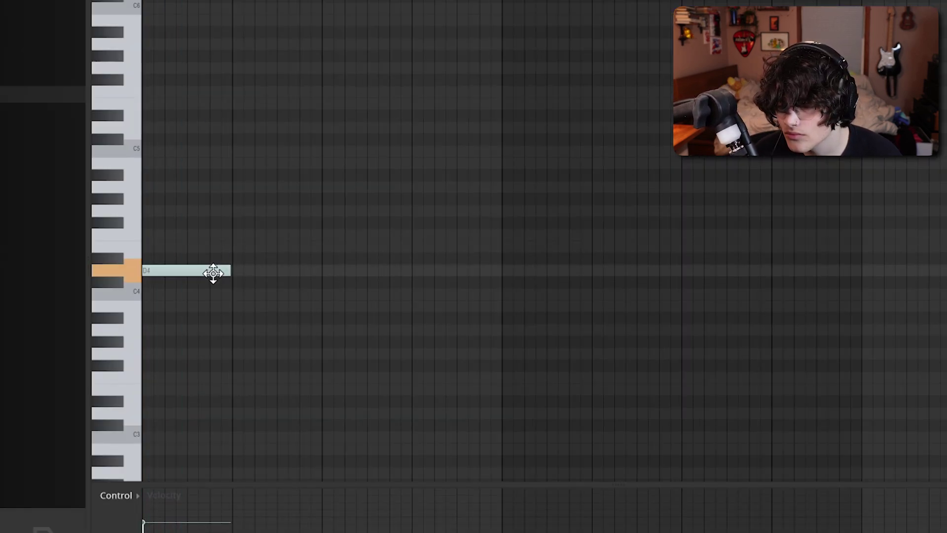
key(space)
click(242, 319)
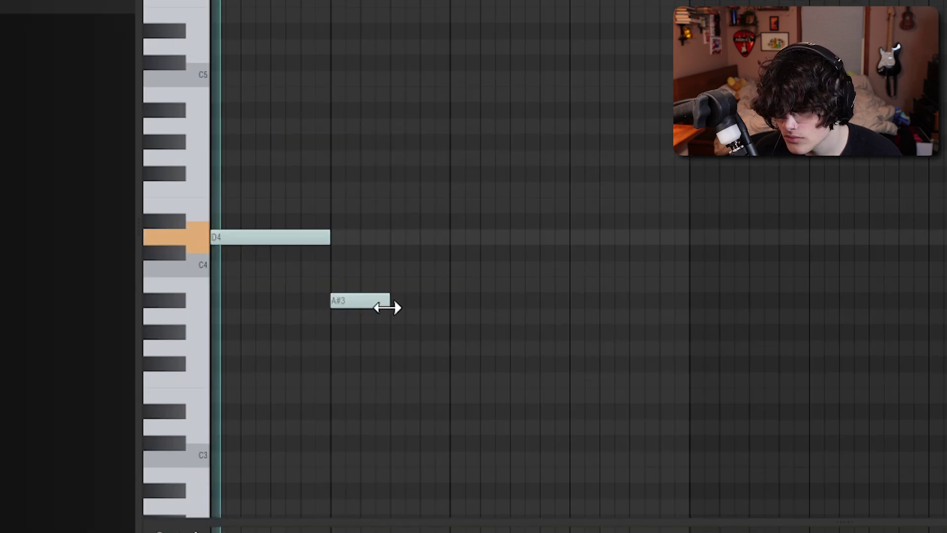
click(395, 317)
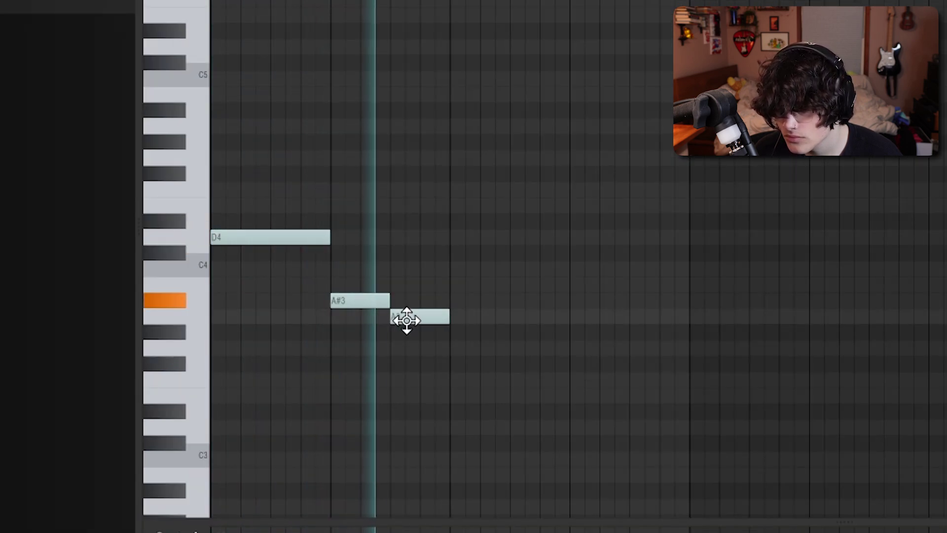
drag(452, 337, 468, 355)
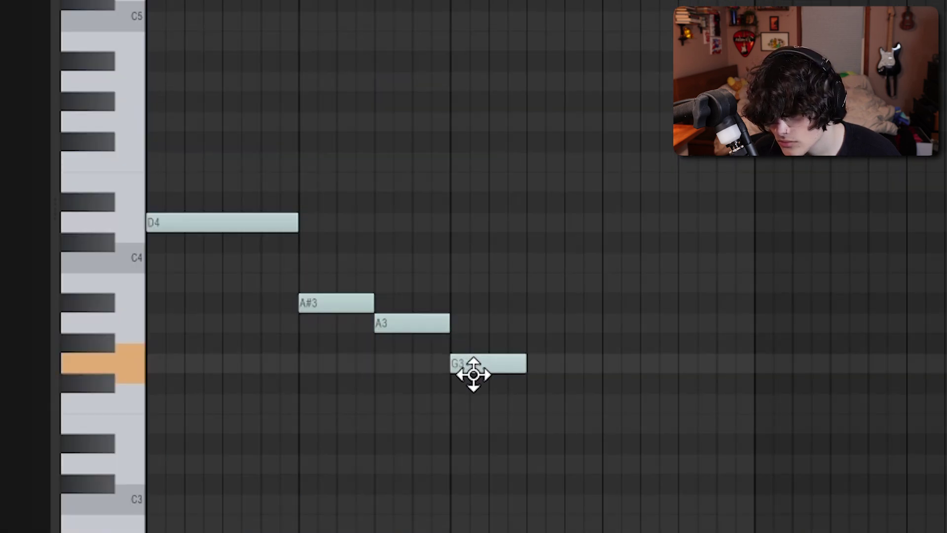
key(space)
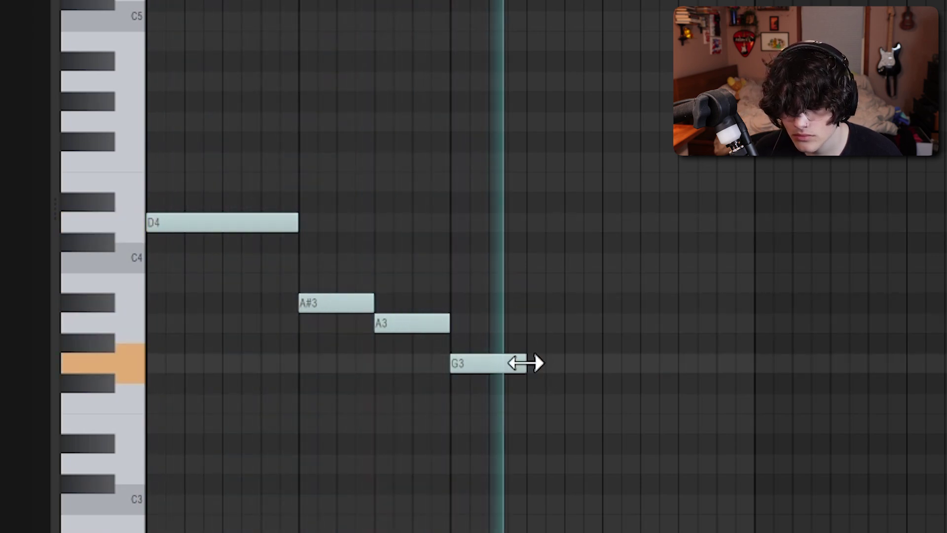
key(space)
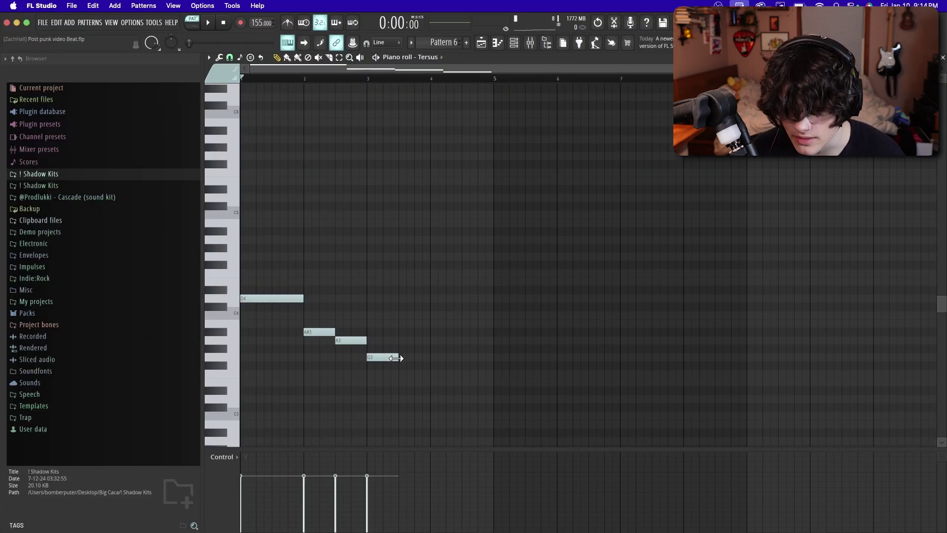
Step: Complete the phrase with a longer G3 and an A3 in bar 4, repeat it over bars 5 to 8, and set playback to bar 5
drag(396, 358, 443, 361)
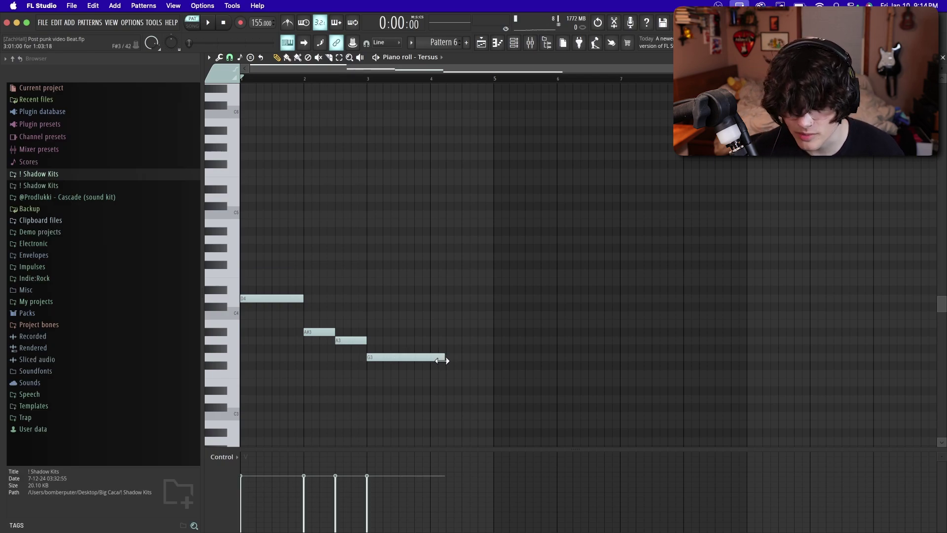
key(space)
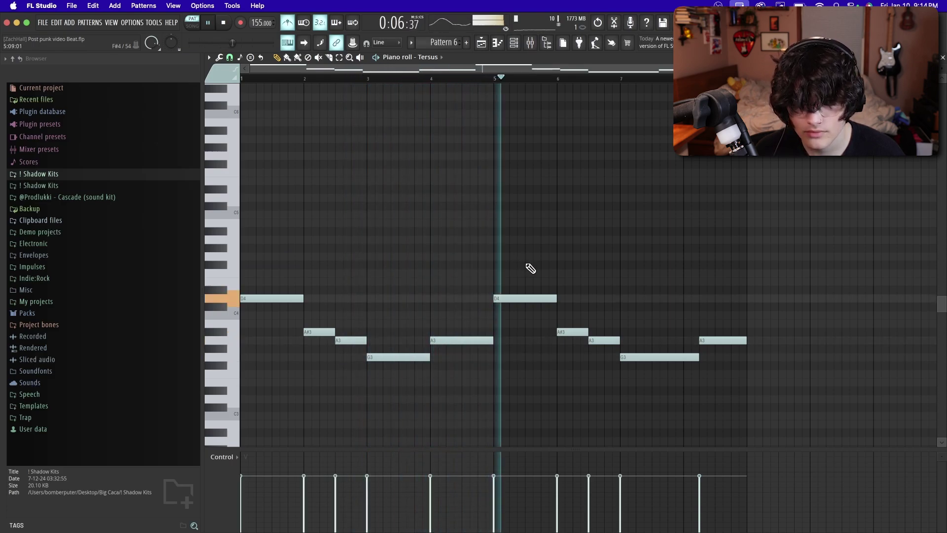
key(space)
click(496, 79)
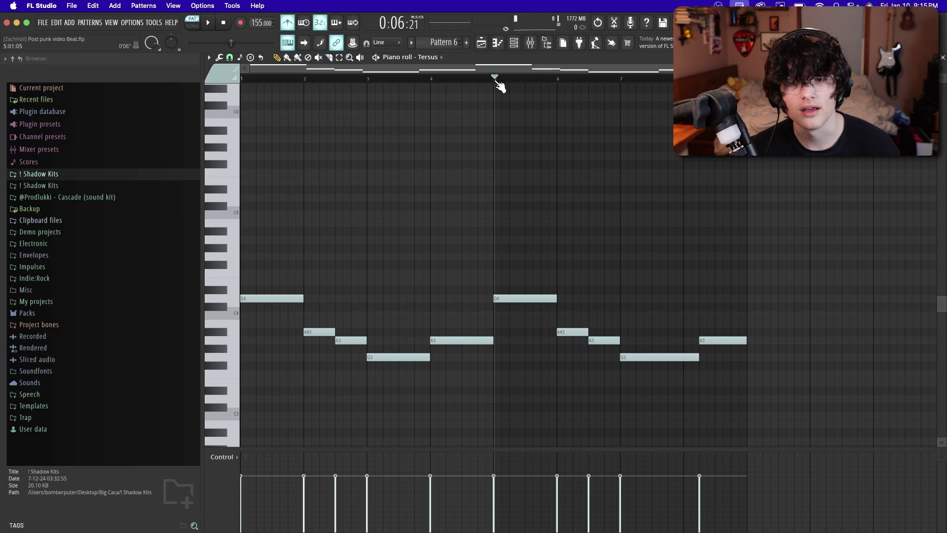
Step: Shorten the end of the D4 note in bar 5
drag(290, 262, 458, 388)
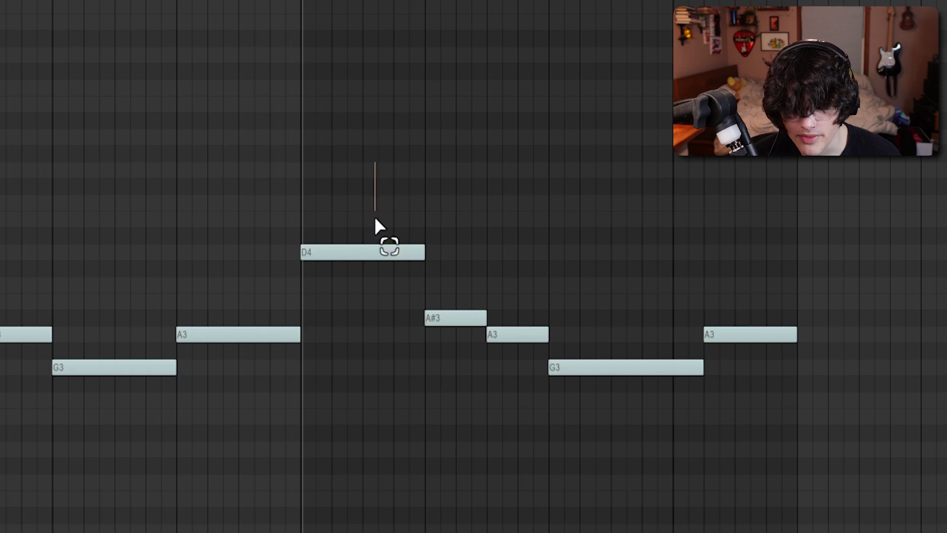
click(538, 297)
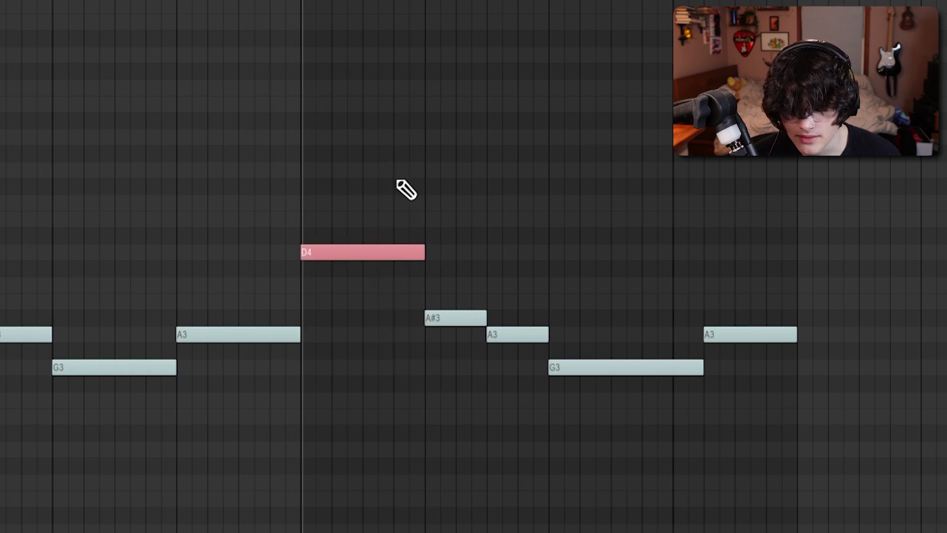
drag(385, 180, 423, 250)
drag(778, 247, 790, 439)
drag(425, 252, 410, 252)
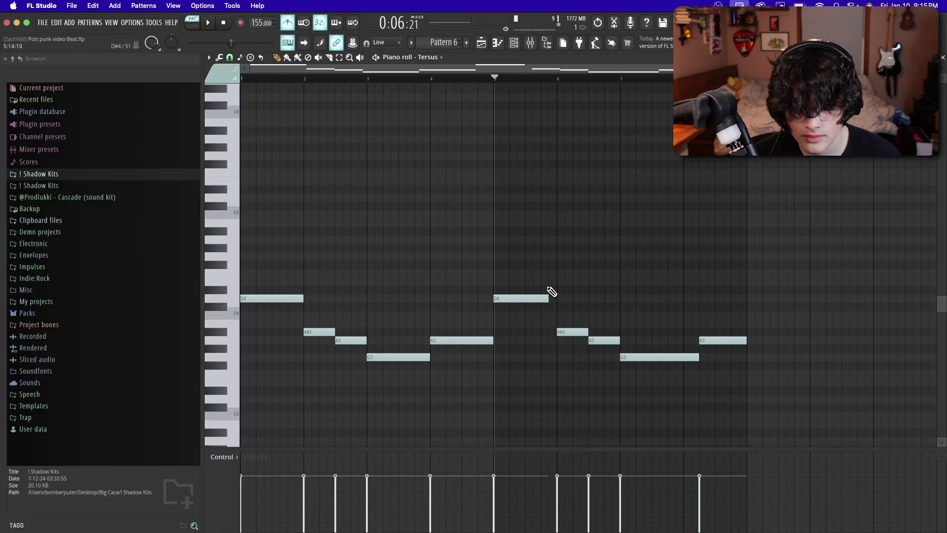
Step: Replace the A#3 and A3 in bar 6 with half-bar F4 and E4 notes, and extend the preceding D4 to fill bar 5
drag(552, 292, 547, 269)
key(space)
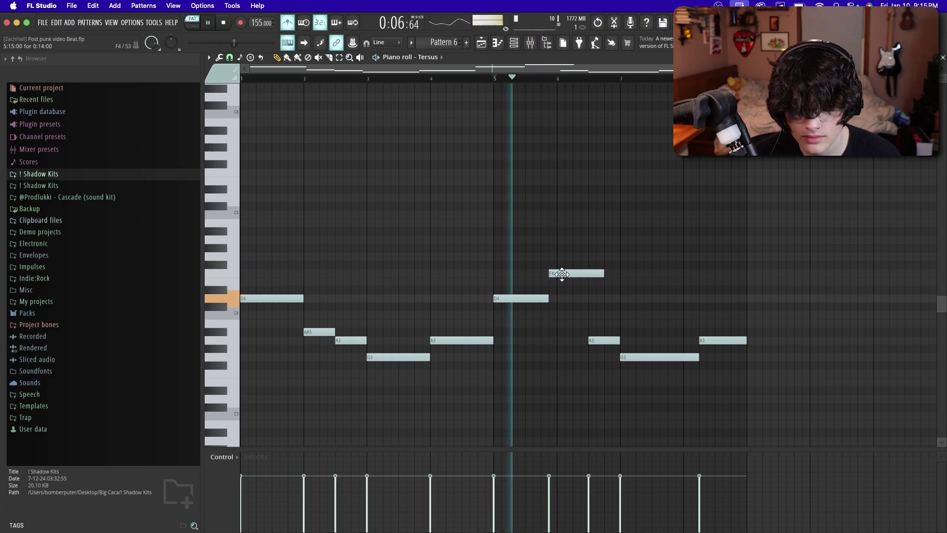
drag(562, 274, 577, 274)
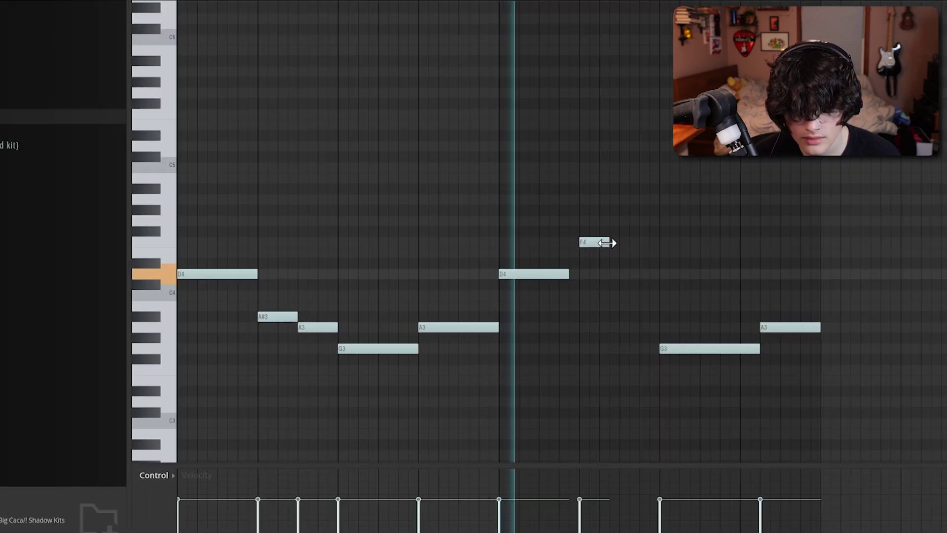
drag(607, 243, 620, 245)
click(626, 253)
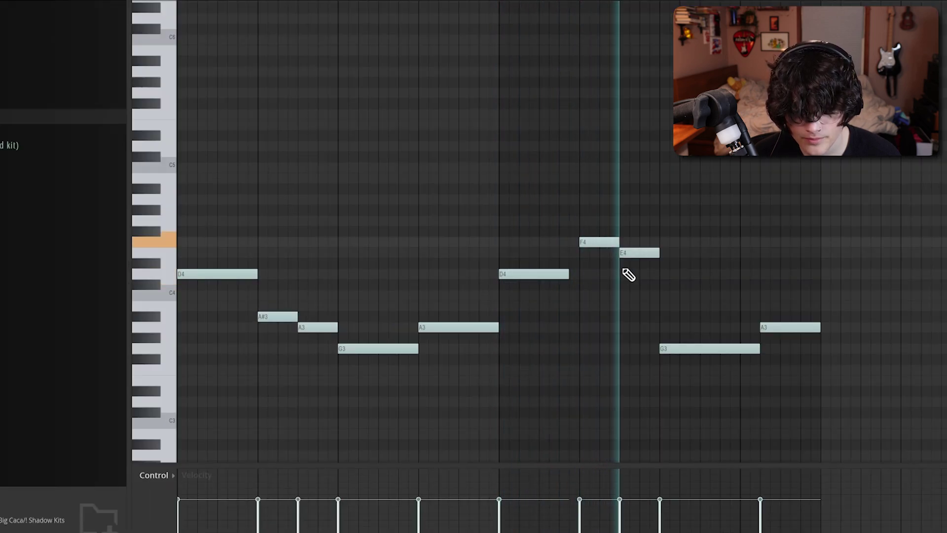
drag(569, 274, 580, 274)
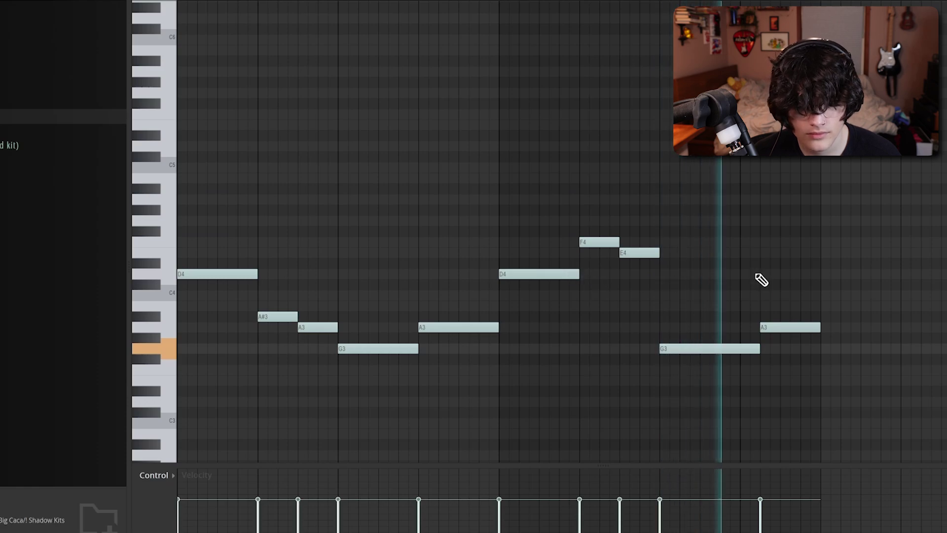
key(space)
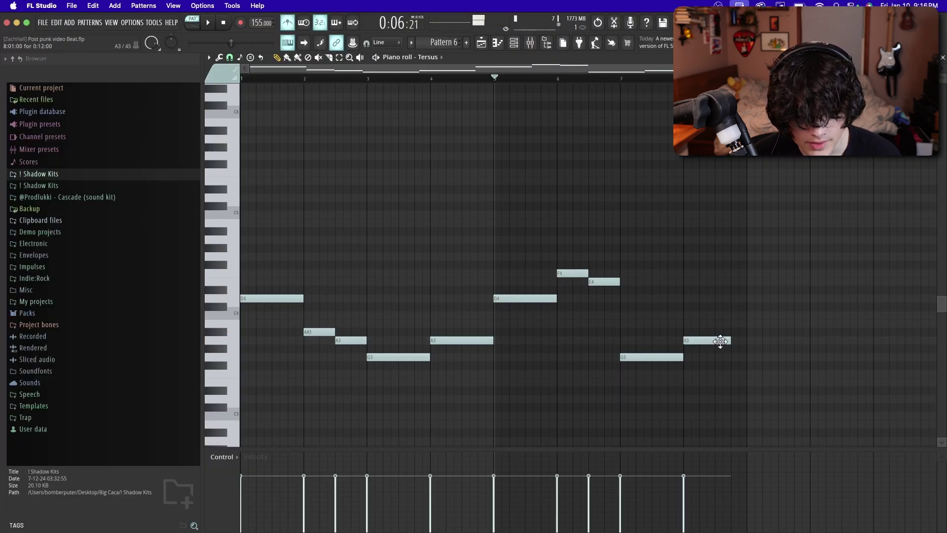
Step: Split the A3 in the middle of bar 8, raise its second half an octave to A4, and return to the playlist after playback
click(714, 342)
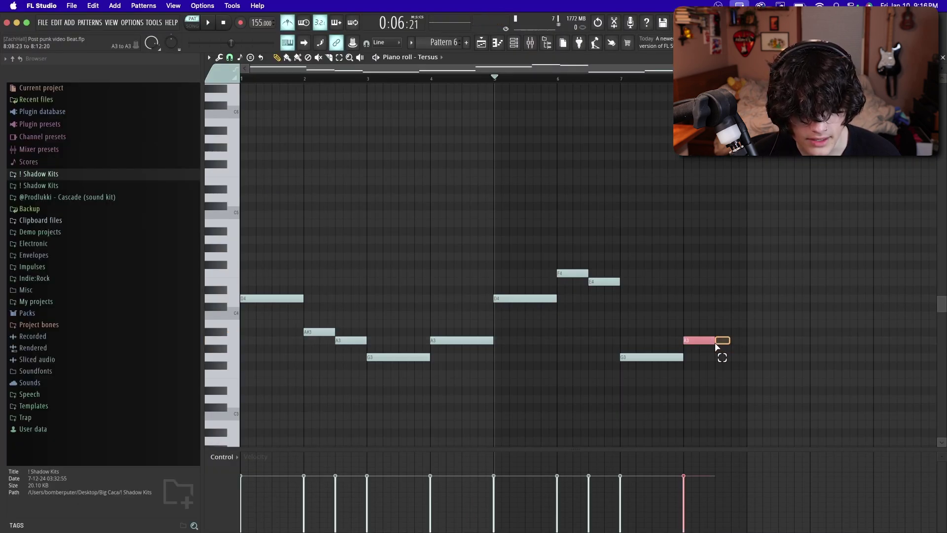
key(ctrl+b)
key(ctrl+Up)
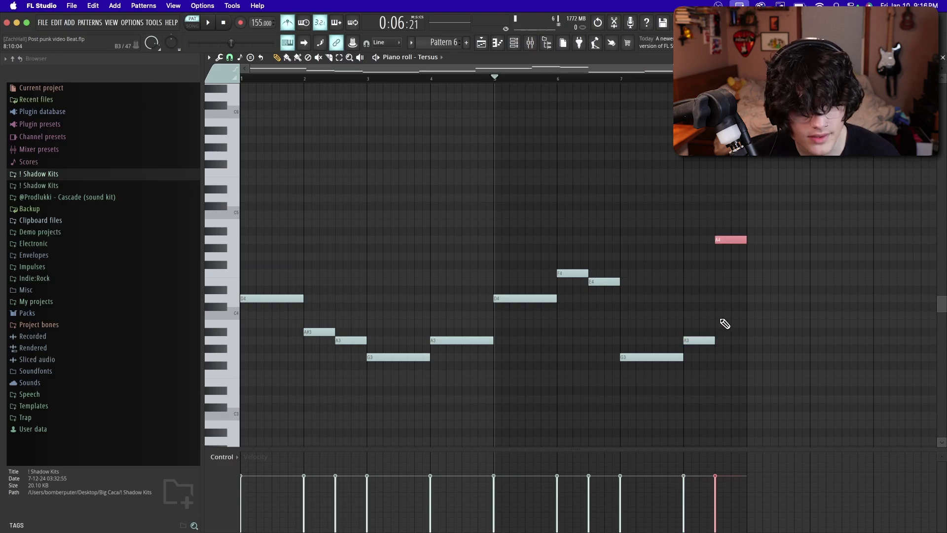
key(ctrl+d)
key(space)
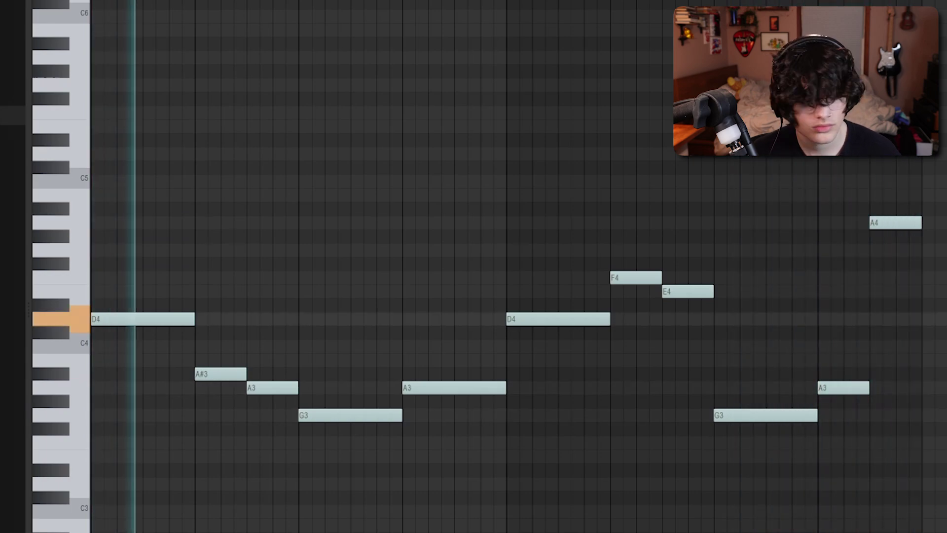
key(space)
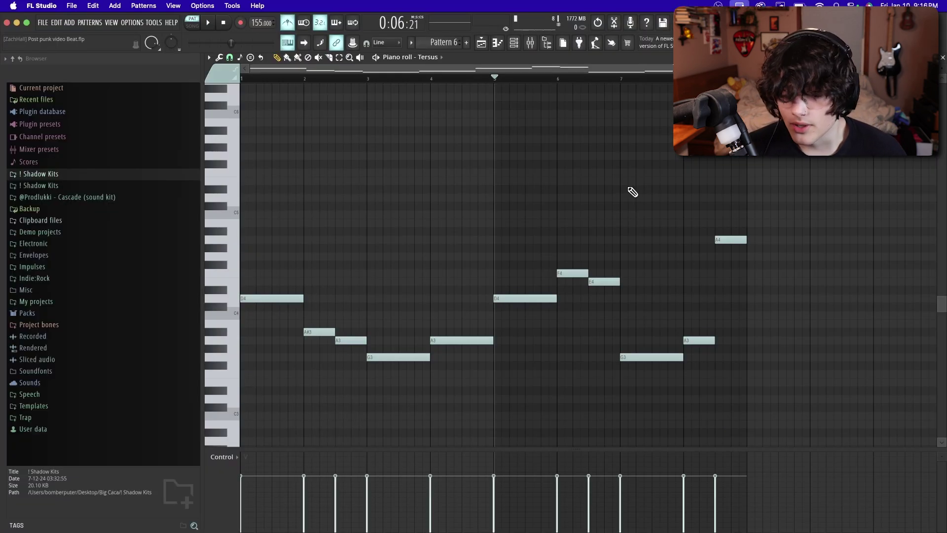
click(481, 42)
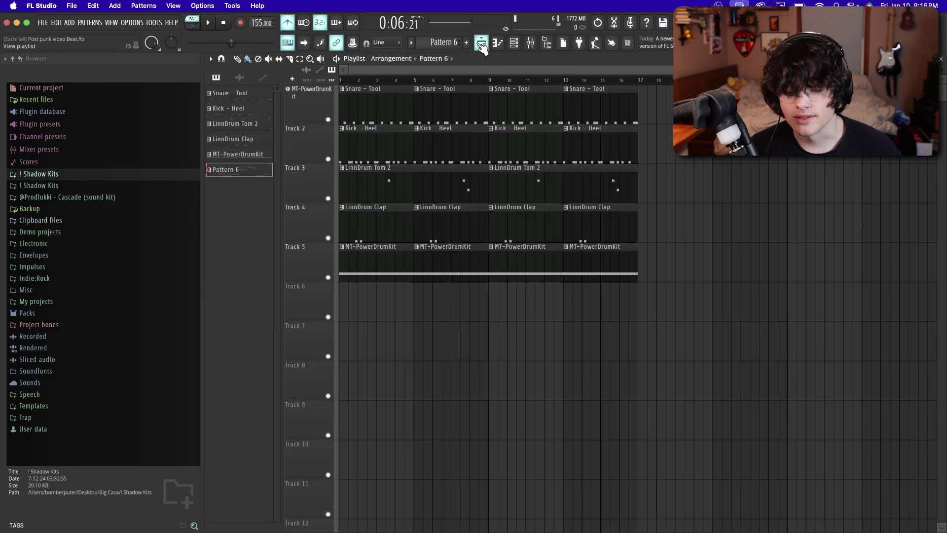
drag(719, 360, 439, 126)
click(699, 205)
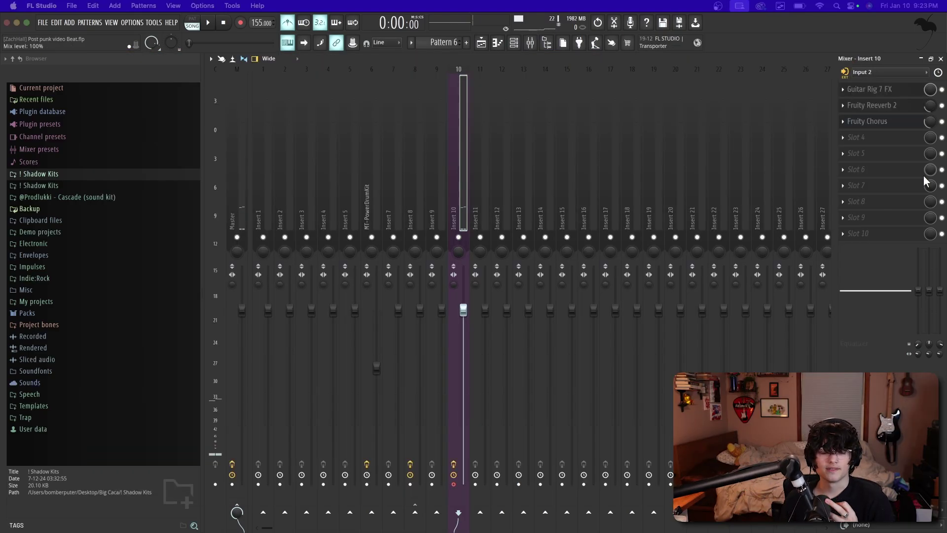
Step: Review the Guitar Rig 7 FX, Fruity Reeverb 2 and Fruity Chorus settings on Insert 10, and return to the playlist
click(905, 90)
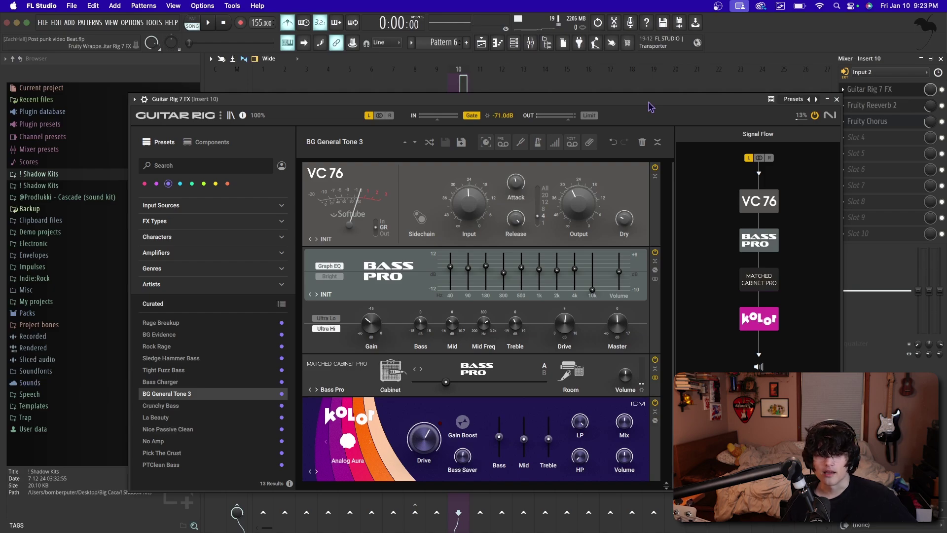
click(871, 105)
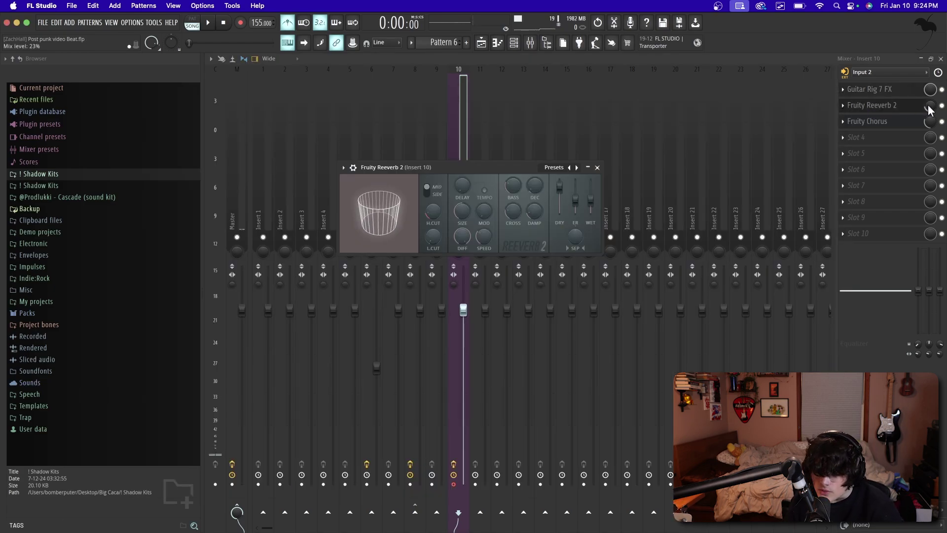
click(922, 120)
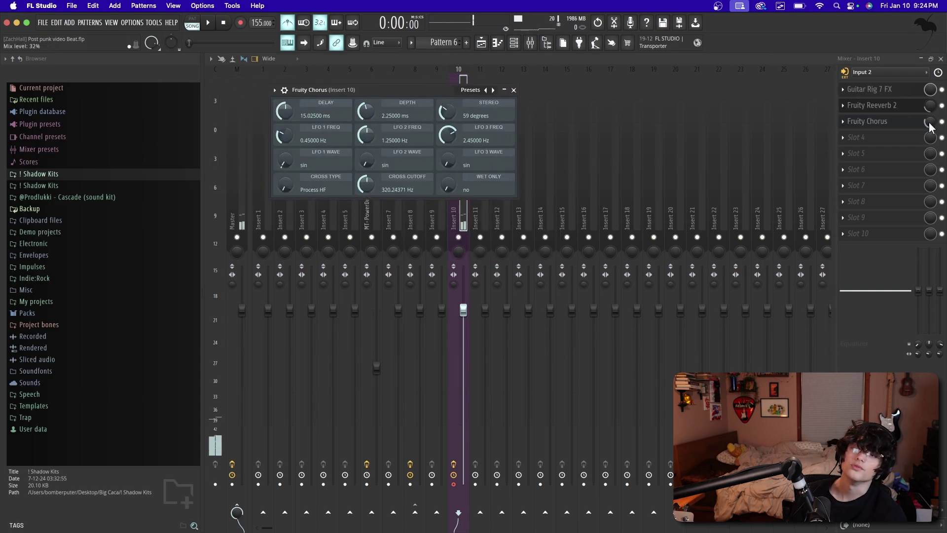
click(513, 90)
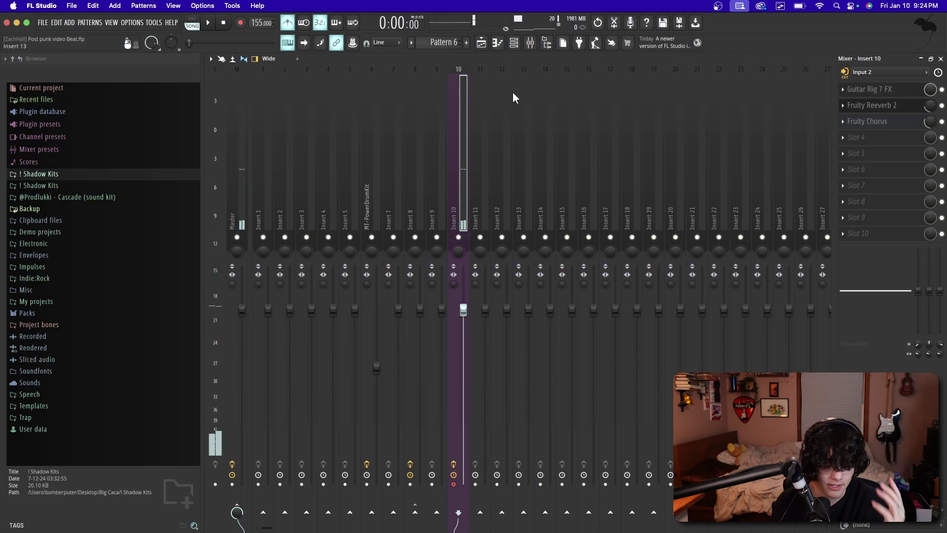
click(485, 45)
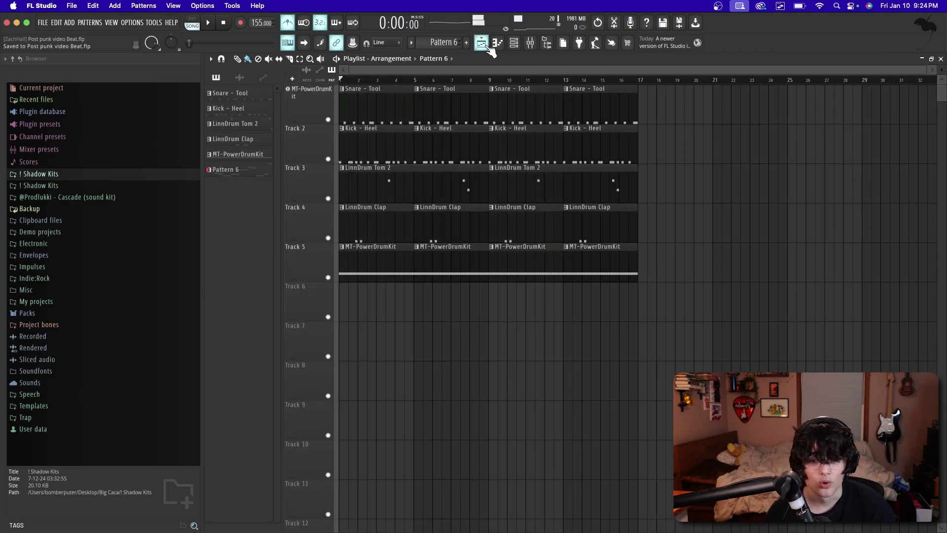
Step: Select all the drum clips on Tracks 1 to 5 and duplicate them three times to fill 64 bars
drag(692, 314, 363, 122)
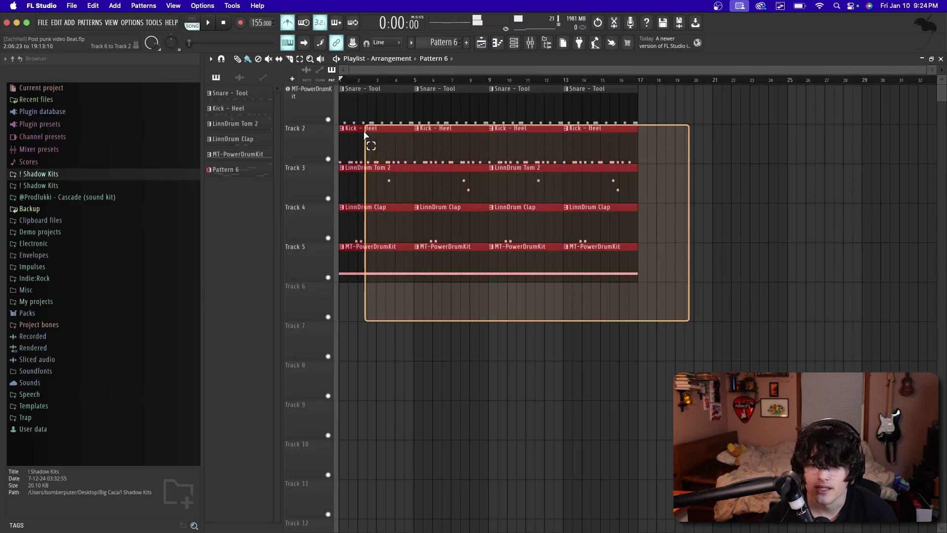
key(ctrl+b)
key(ctrl+b)
key(ctrl+b)
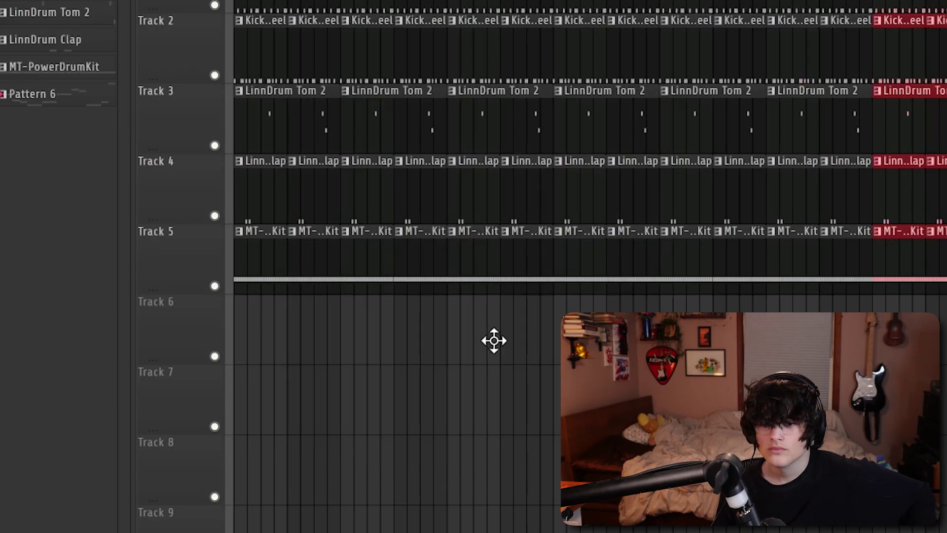
Step: Record a first instrument take from Insert 10 onto Track 6 over the drums, starting at bar 1
key(space)
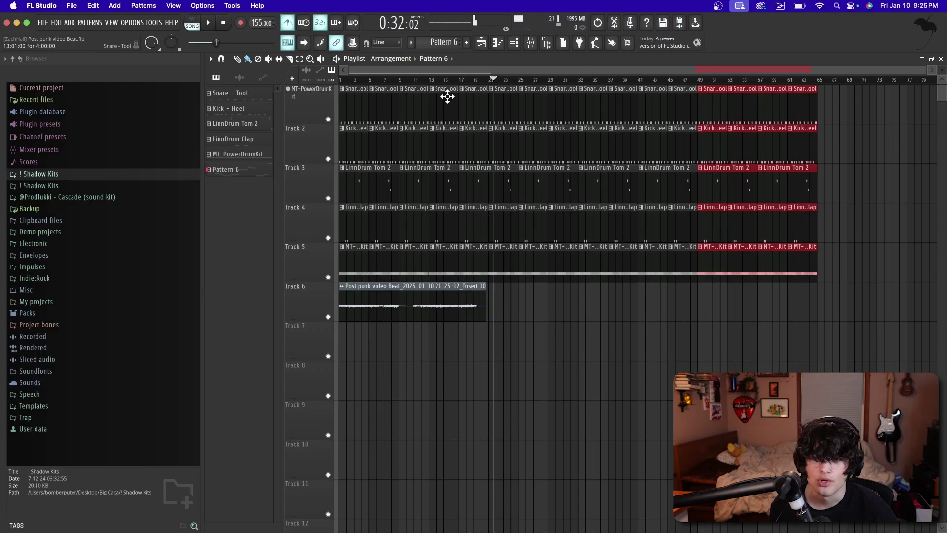
drag(431, 81, 419, 82)
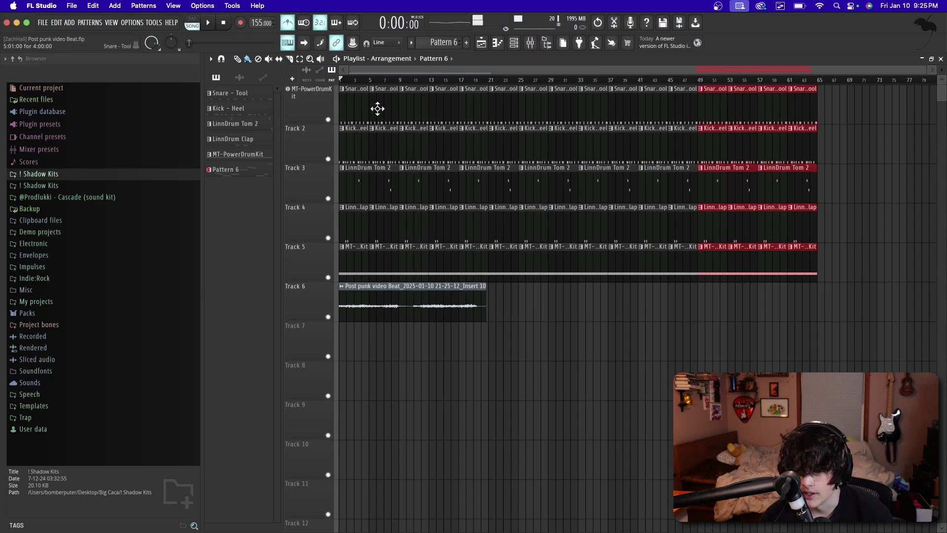
Step: Delete the Track 6 recording slice covering bars 7 and 8, and record a replacement take for that gap
scroll(409, 172, up, 5)
click(457, 80)
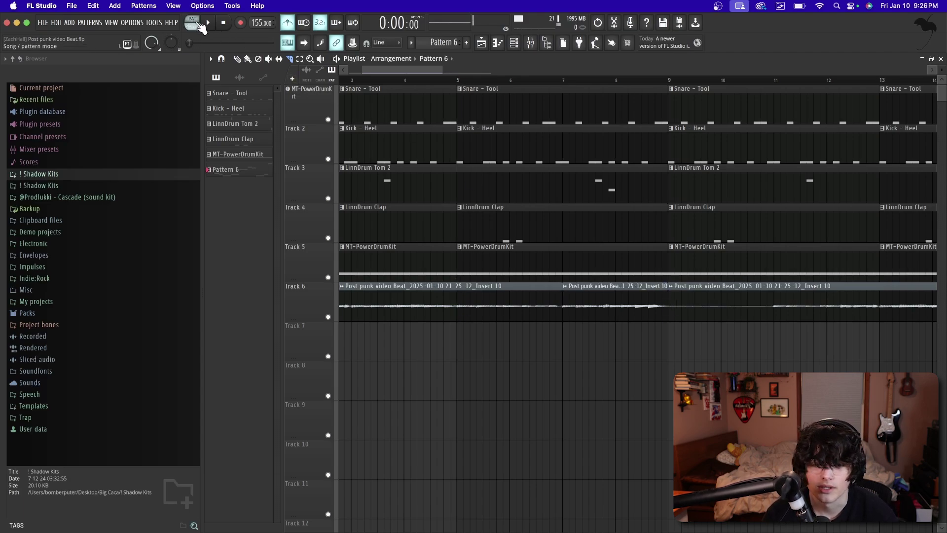
right_click(611, 316)
key(space)
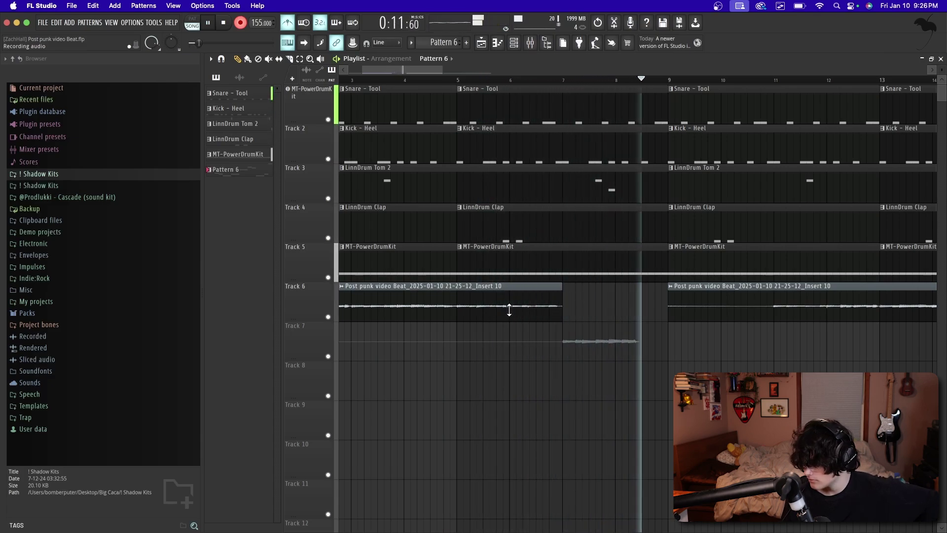
key(space)
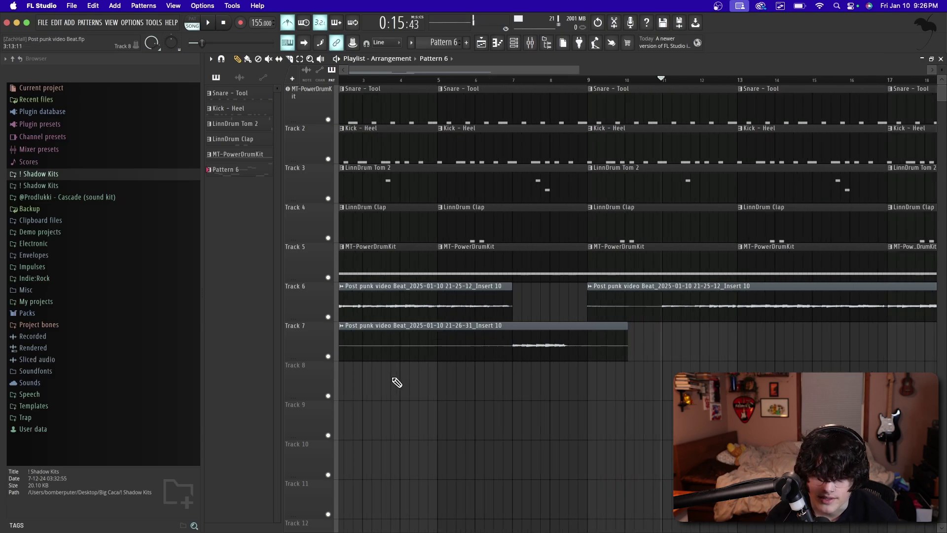
Step: Trim the replacement take to bars 7 and 8 and move it into the gap on Track 6
scroll(382, 387, down, 5)
scroll(348, 347, left, 2)
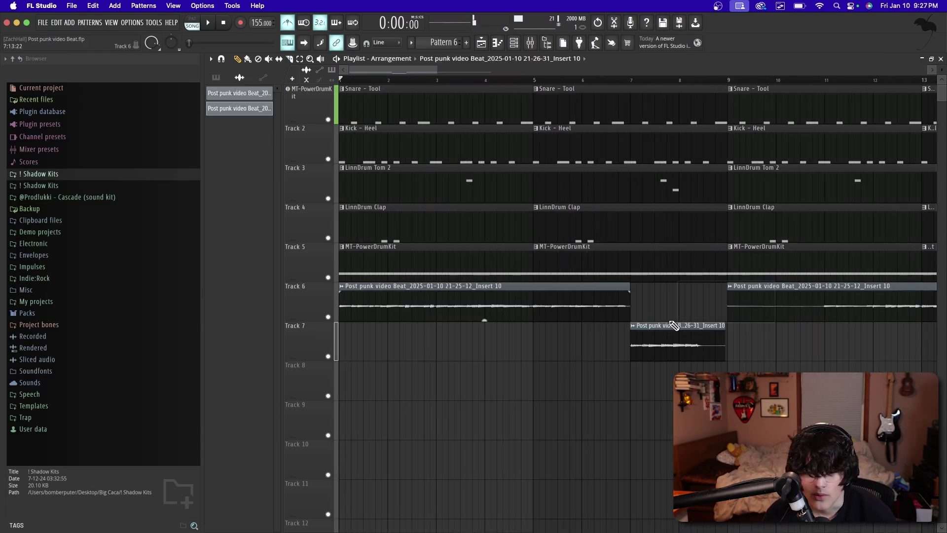
drag(655, 328, 655, 285)
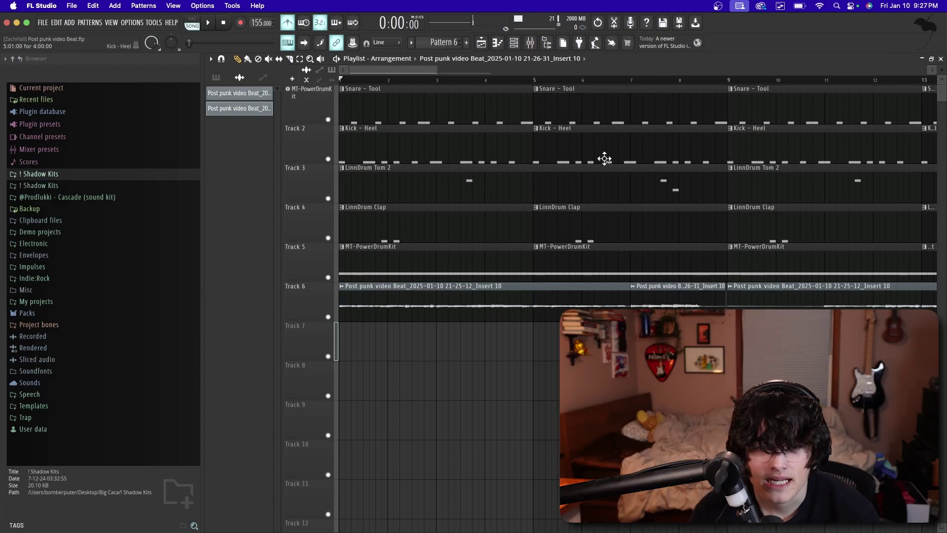
Step: Record another instrument take onto Track 7 for the ending of bar 8
scroll(658, 372, down, 1)
key(r)
key(space)
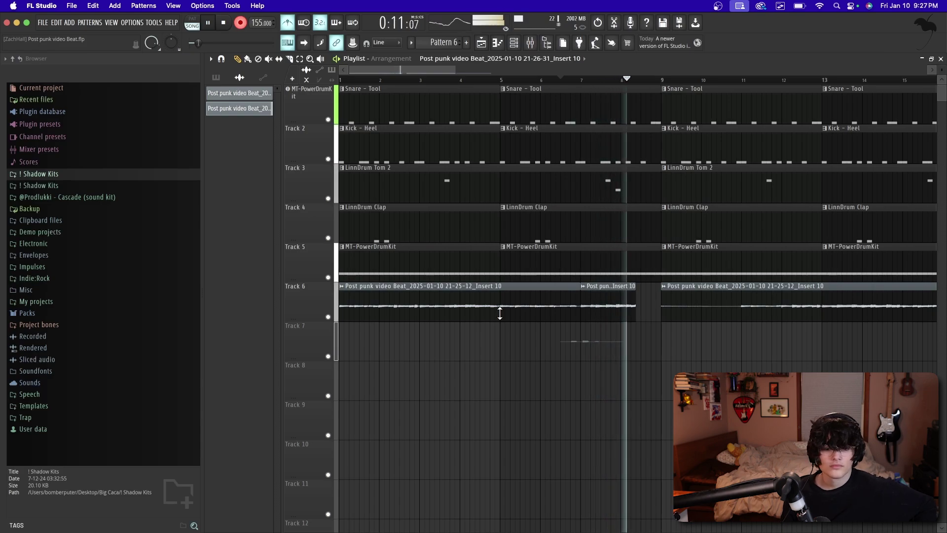
key(space)
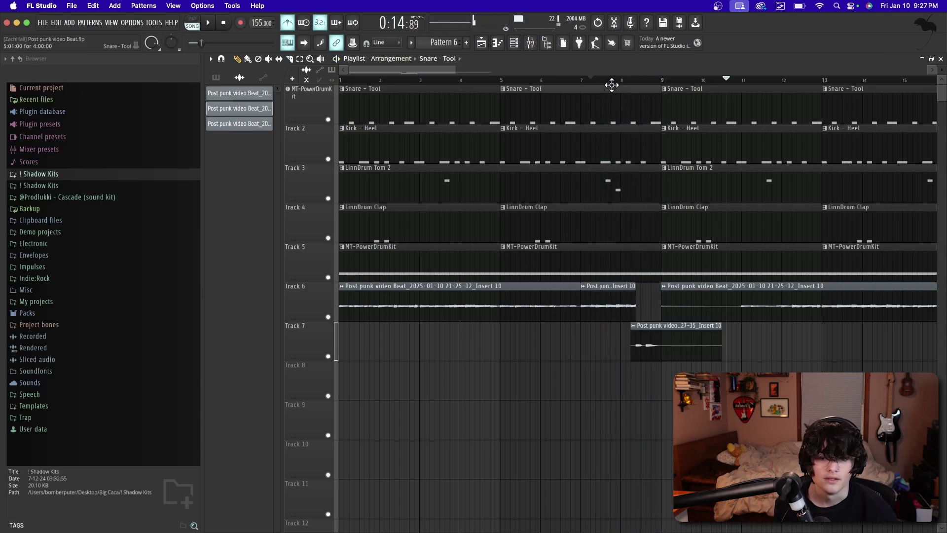
Step: Set the playhead just before bar 8 and record one more ending take onto Track 8
click(617, 89)
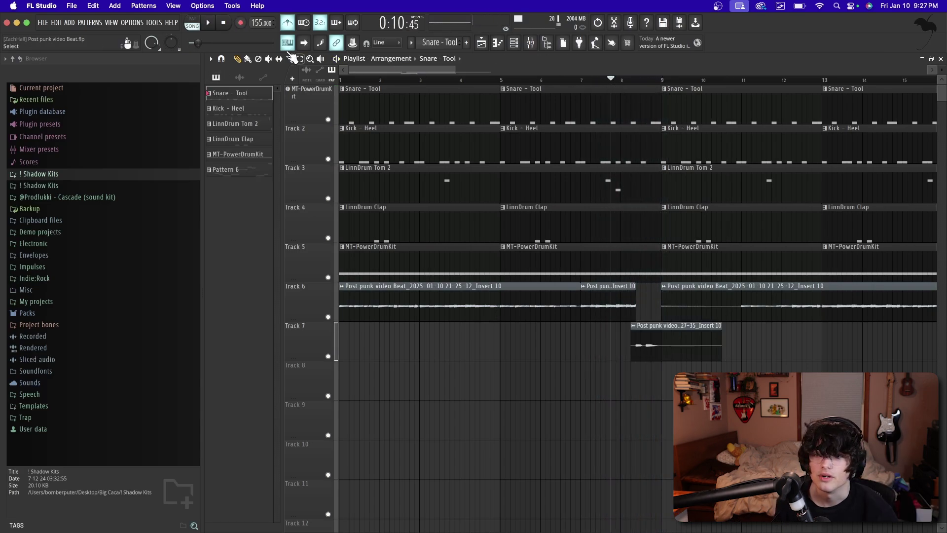
key(space)
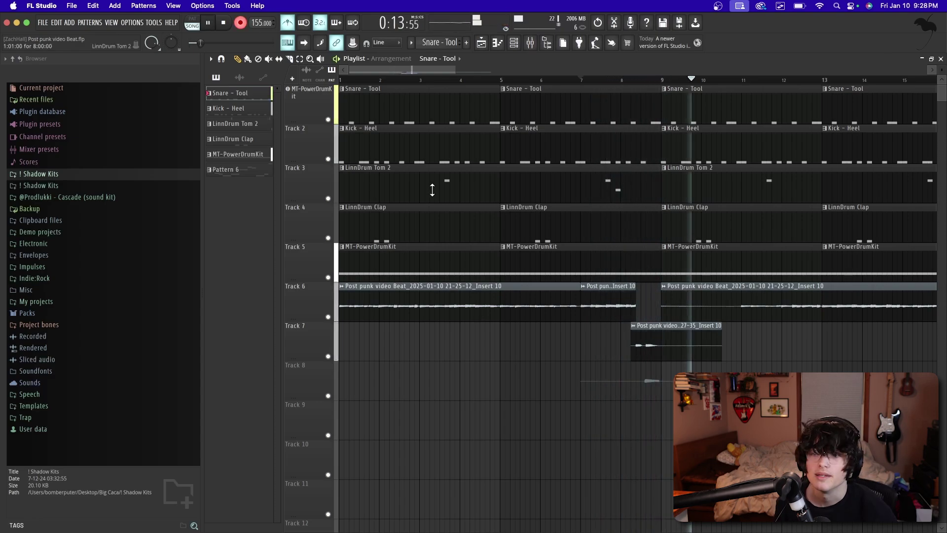
click(236, 29)
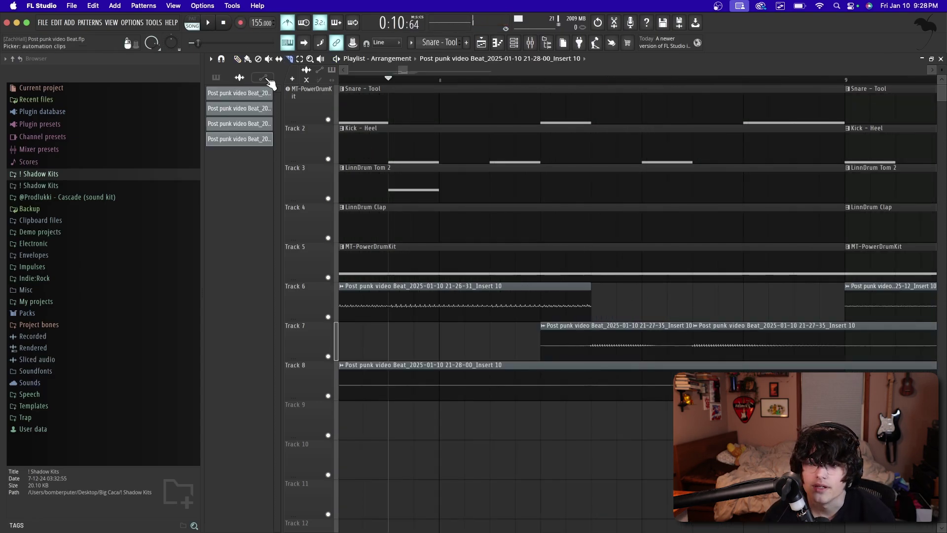
Step: Shift the second slice of the Track 7 take half a beat later in bar 8 and check it by playback
key(space)
drag(740, 335, 791, 336)
key(space)
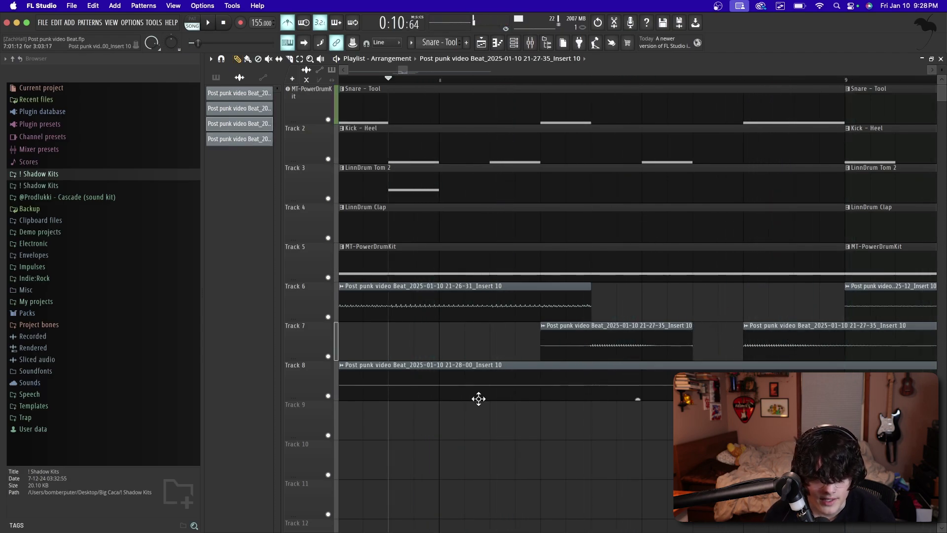
Step: Trim the Track 8 take to its sounding note ending at bar 9, and trim the end of the last Track 7 slice
scroll(478, 398, down, 3)
scroll(576, 346, down, 3)
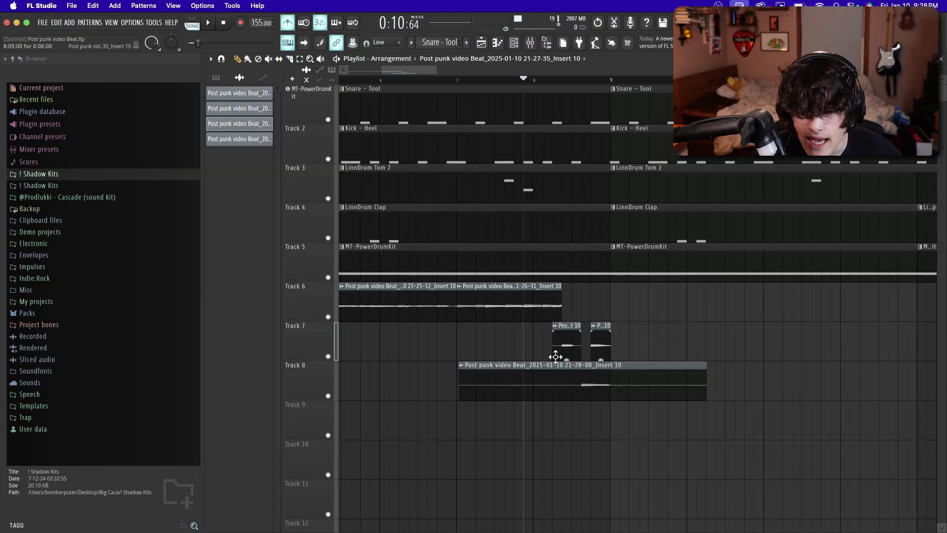
drag(457, 364, 576, 370)
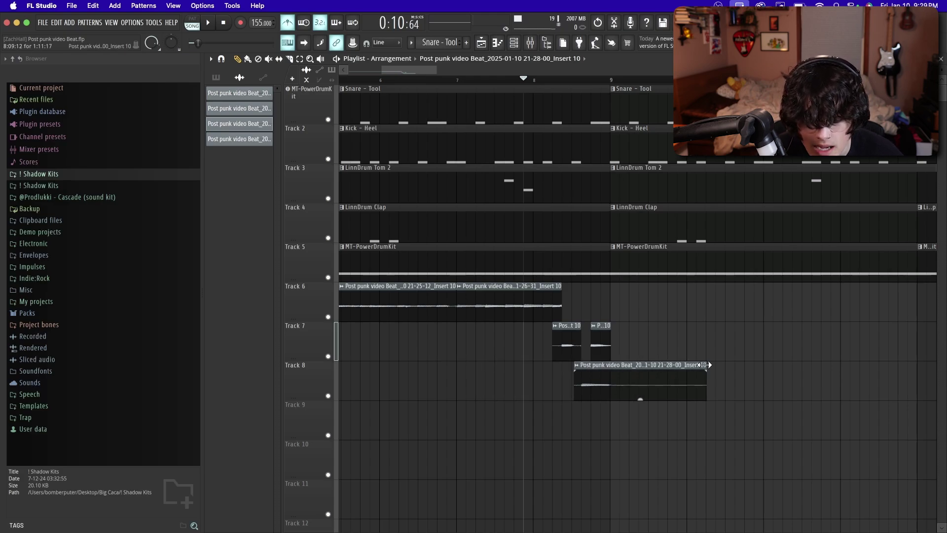
drag(706, 365, 610, 366)
scroll(620, 383, down, 2)
drag(620, 326, 605, 328)
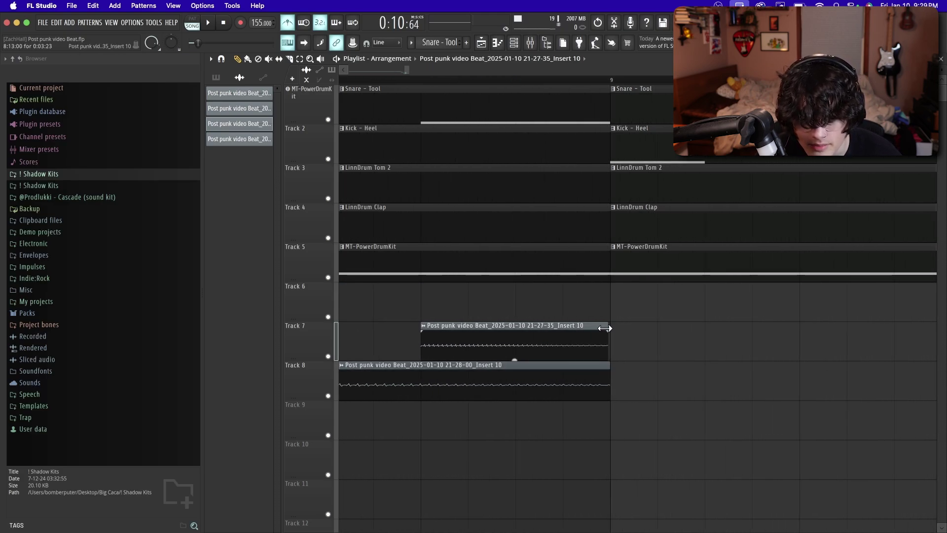
scroll(607, 329, down, 2)
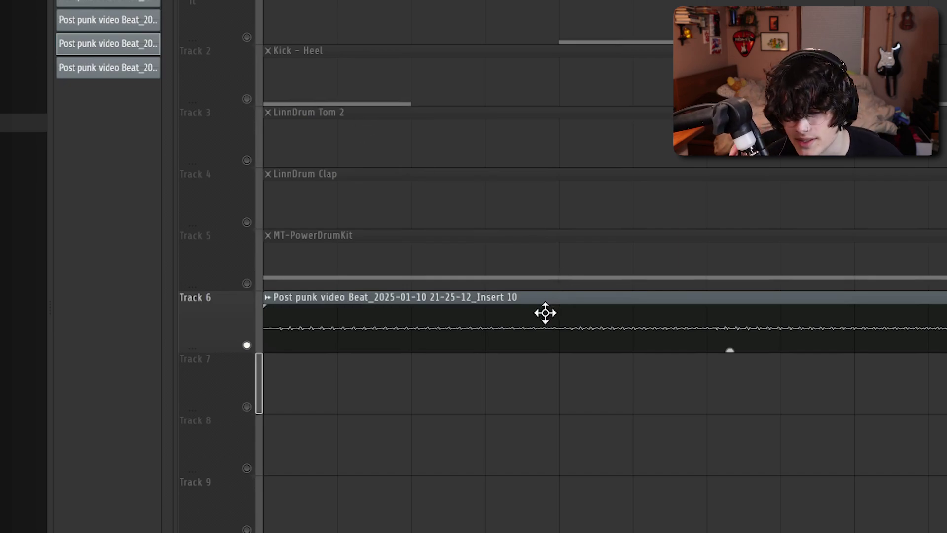
Step: Open the first Track 6 recording in the time warper
double_click(534, 313)
right_click(232, 300)
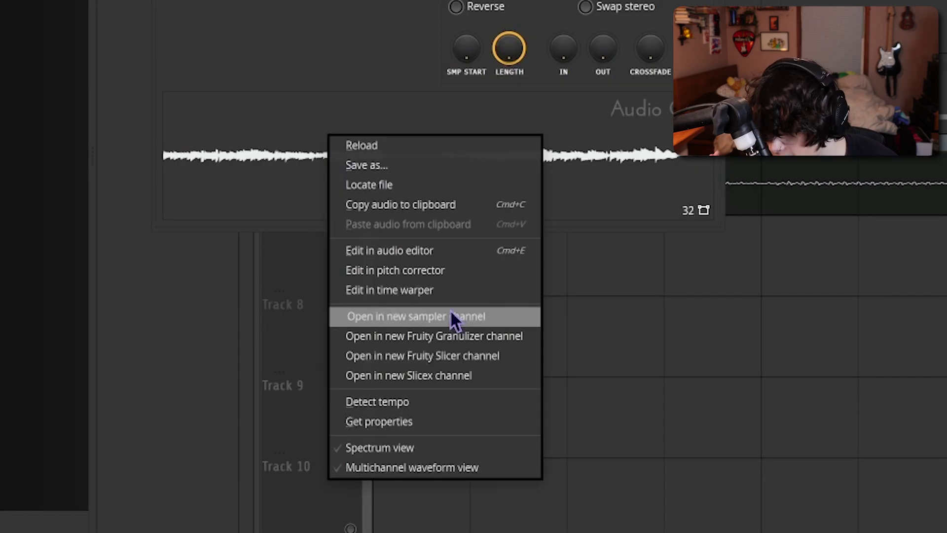
click(422, 291)
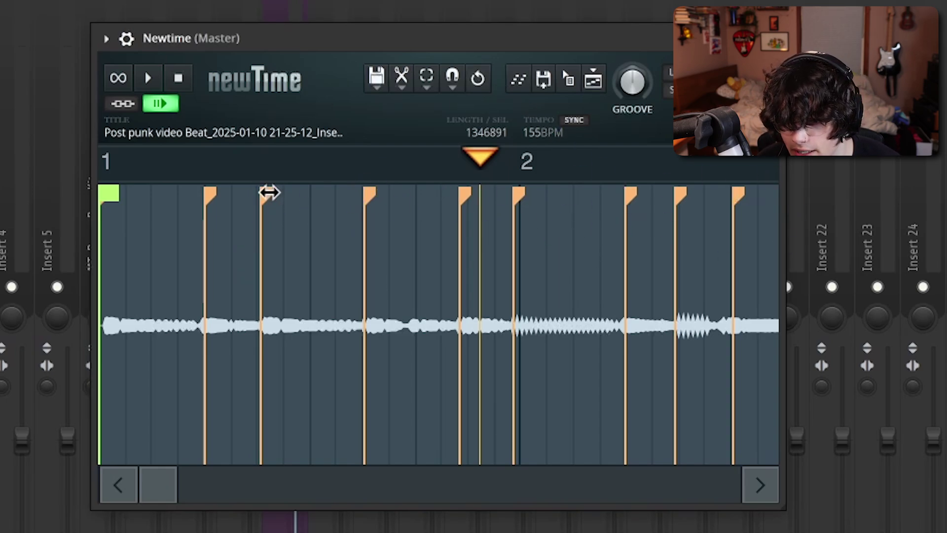
Step: Align the recording's warp markers in bar 1 and at the start of bar 2 with the grid, checking the timing by playback
drag(269, 192, 265, 192)
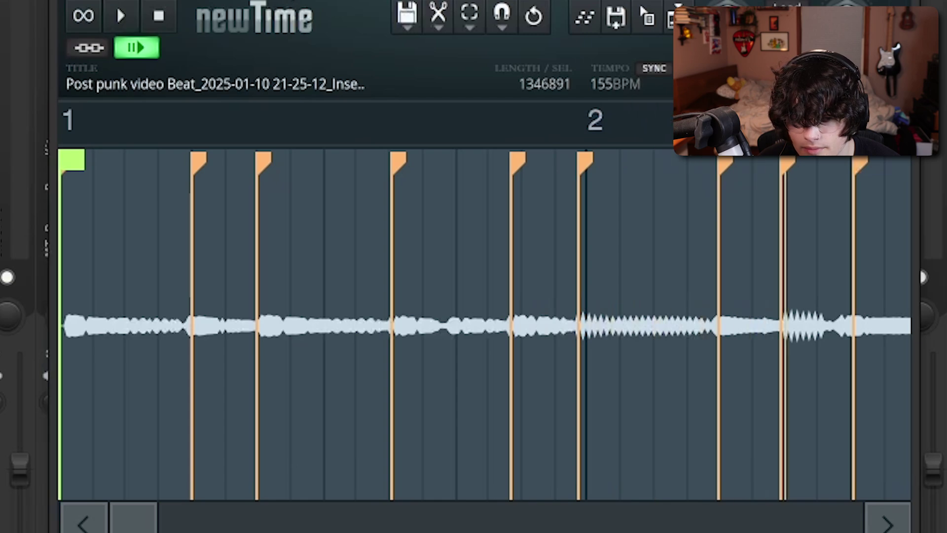
key(space)
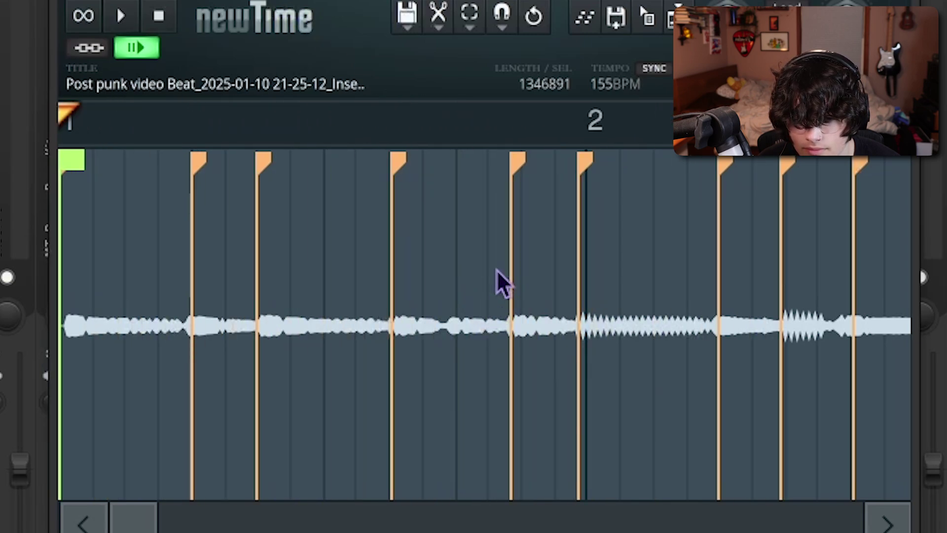
drag(392, 157, 390, 157)
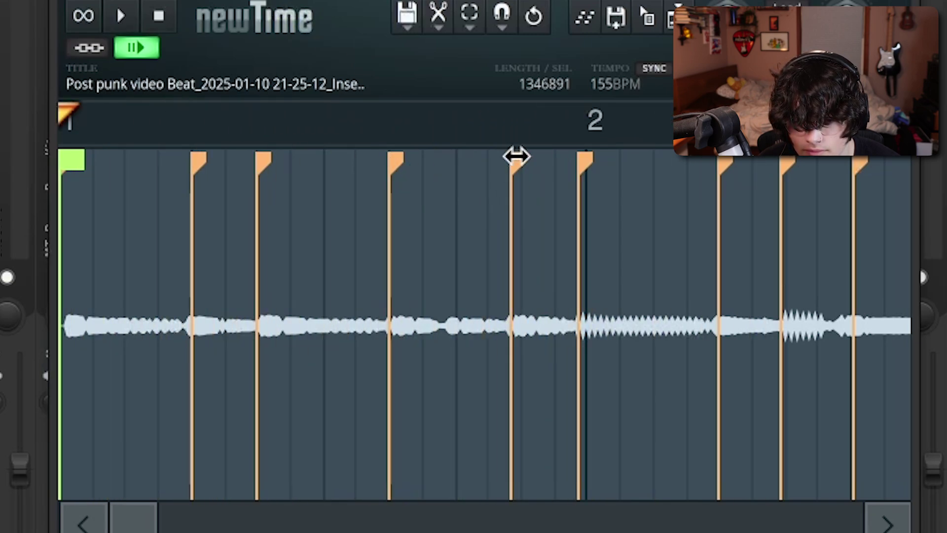
drag(516, 157, 523, 158)
key(space)
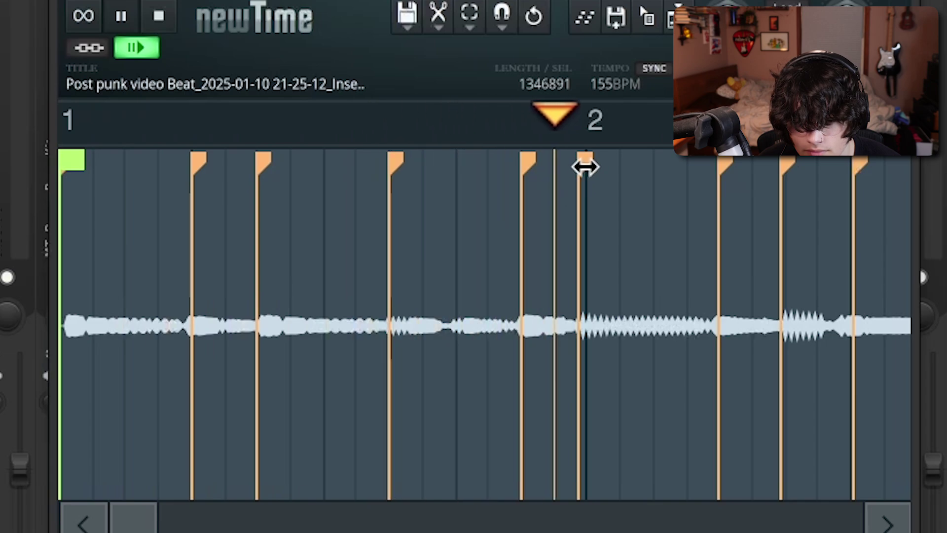
drag(585, 167, 594, 159)
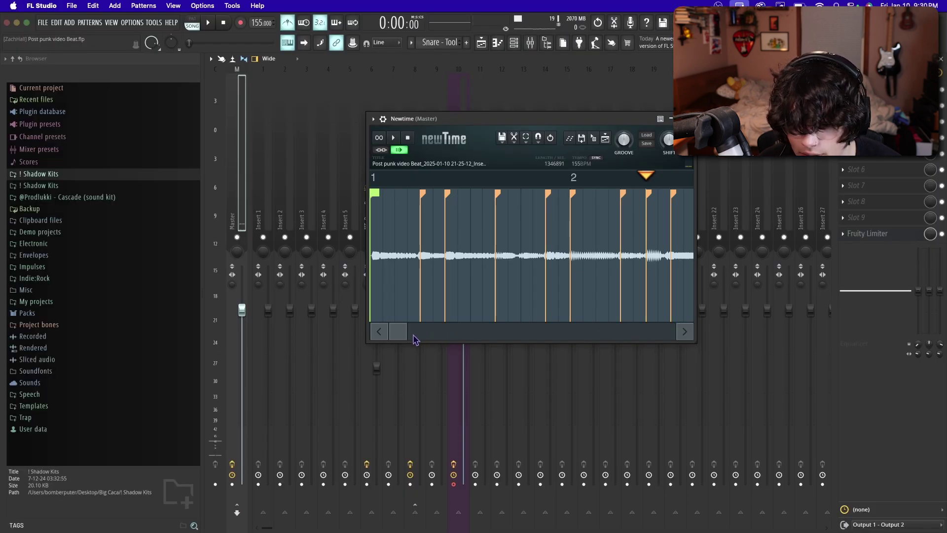
Step: Continue aligning the recording's warp markers with the grid through bars 2 to 4
click(684, 332)
click(684, 332)
click(684, 331)
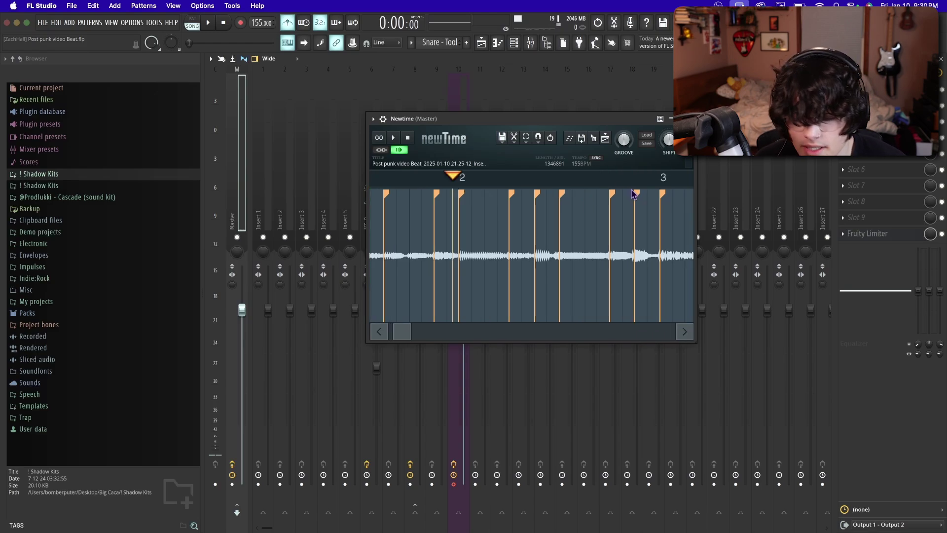
drag(402, 334, 406, 337)
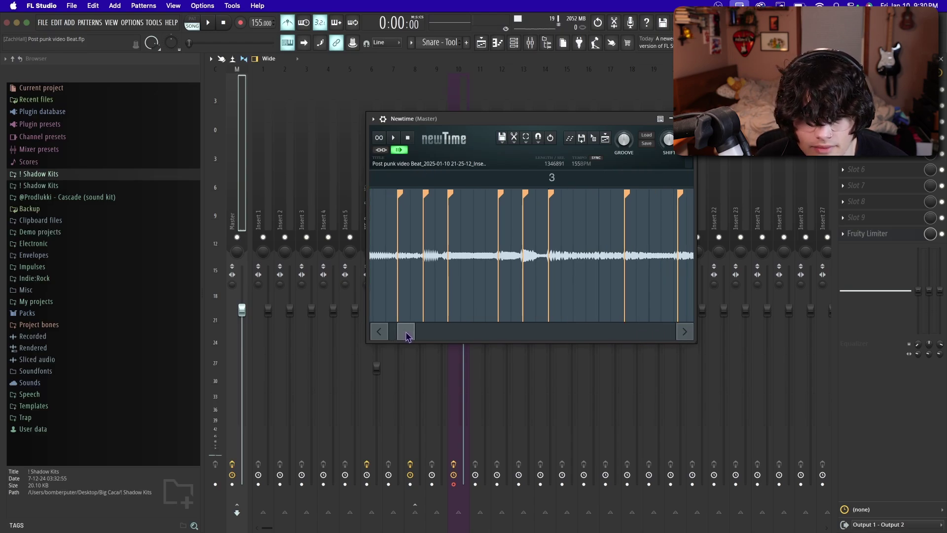
click(624, 196)
scroll(572, 202, right, 2)
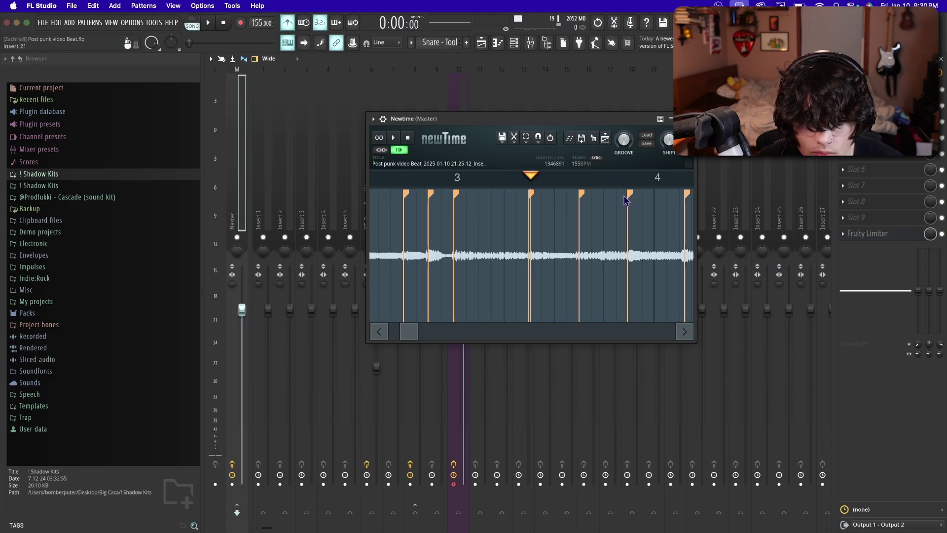
scroll(685, 194, right, 3)
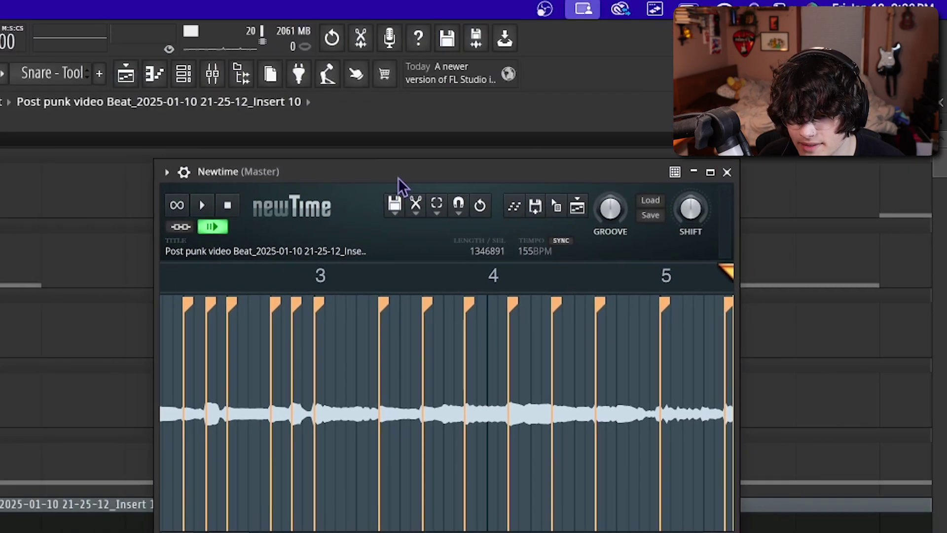
Step: Bring the warped audio from Newtime into the playlist and fit it to bars 1 to 6 on Track 6, replacing the original take
drag(634, 101, 706, 89)
drag(526, 156, 567, 157)
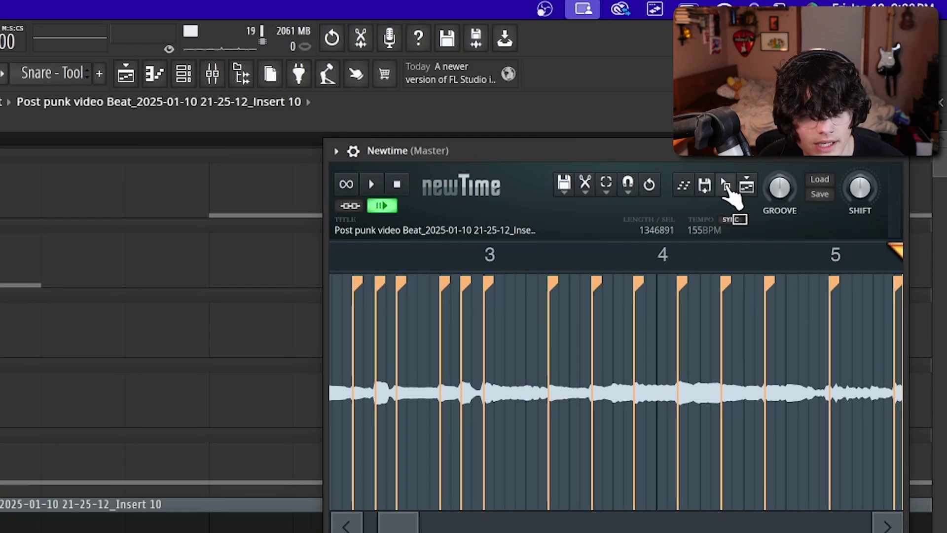
drag(726, 187, 683, 218)
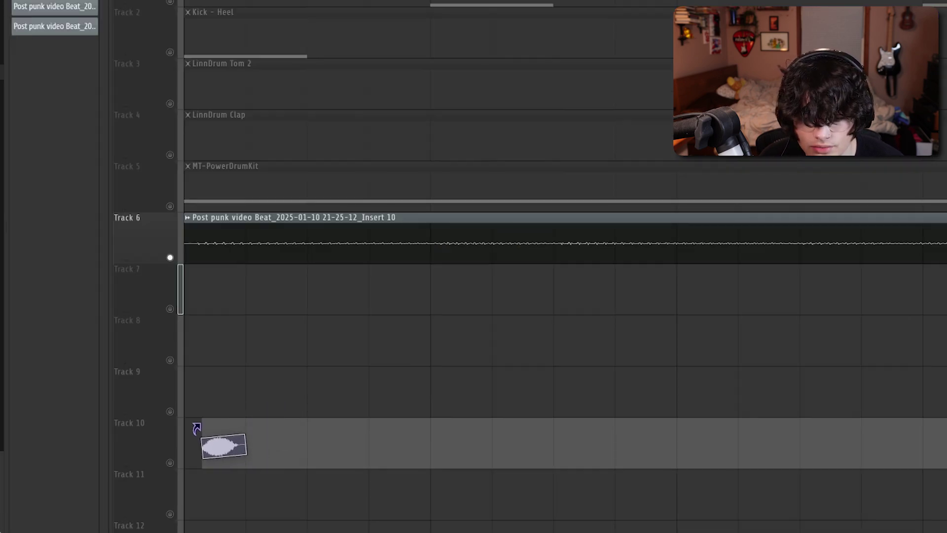
drag(197, 428, 198, 429)
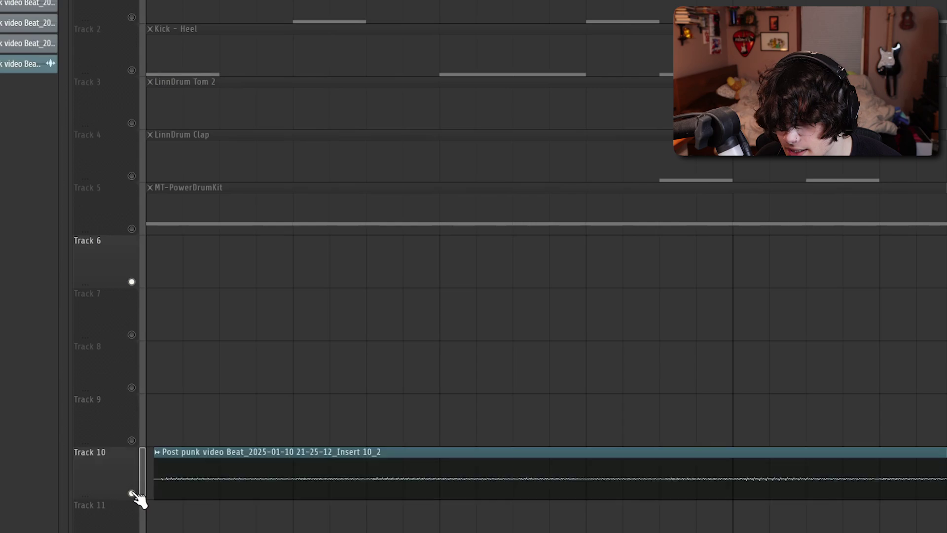
double_click(196, 484)
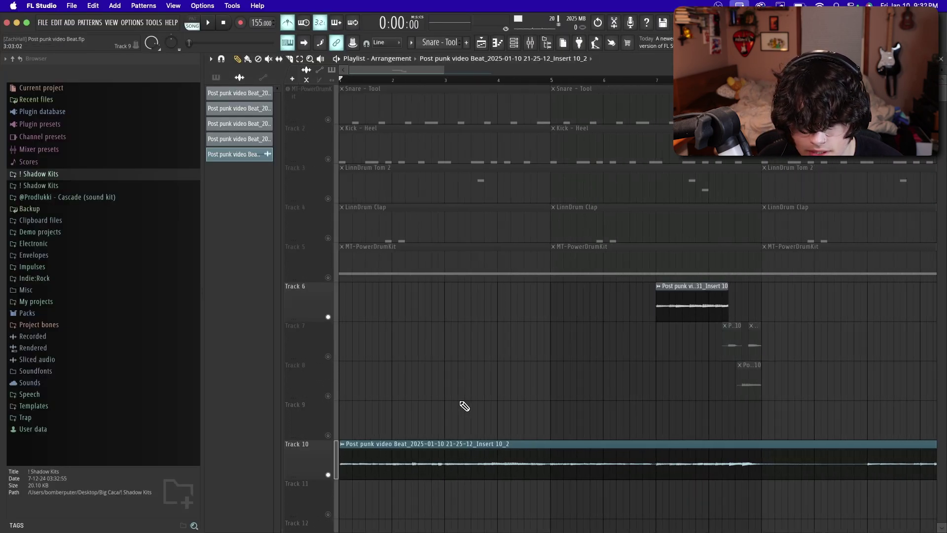
drag(650, 461, 600, 455)
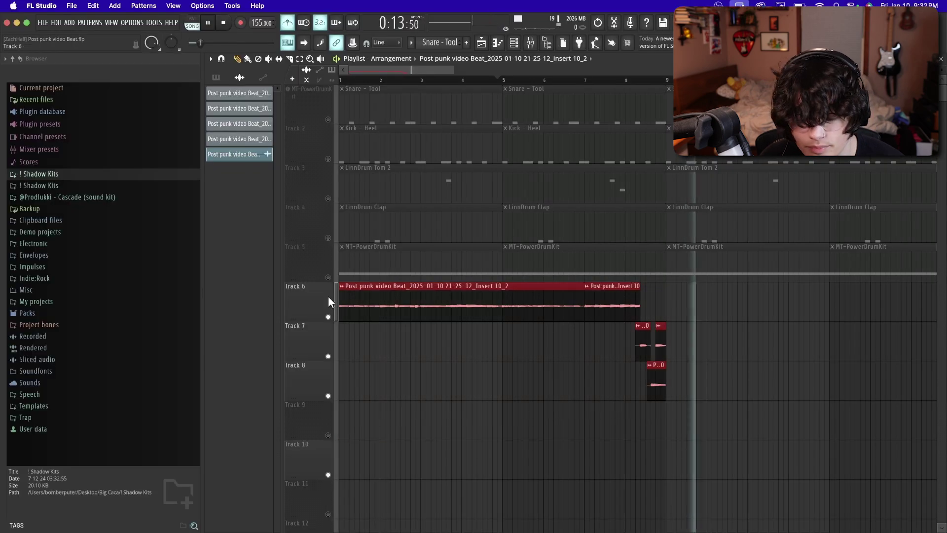
Step: Play back the edited takes on Tracks 6 to 8 to check their timing
key(space)
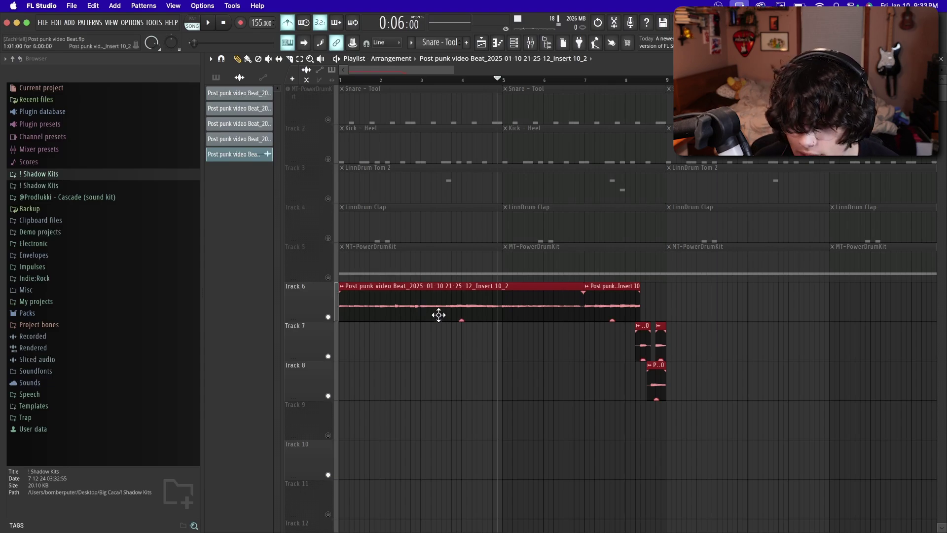
super+click(485, 384)
key(space)
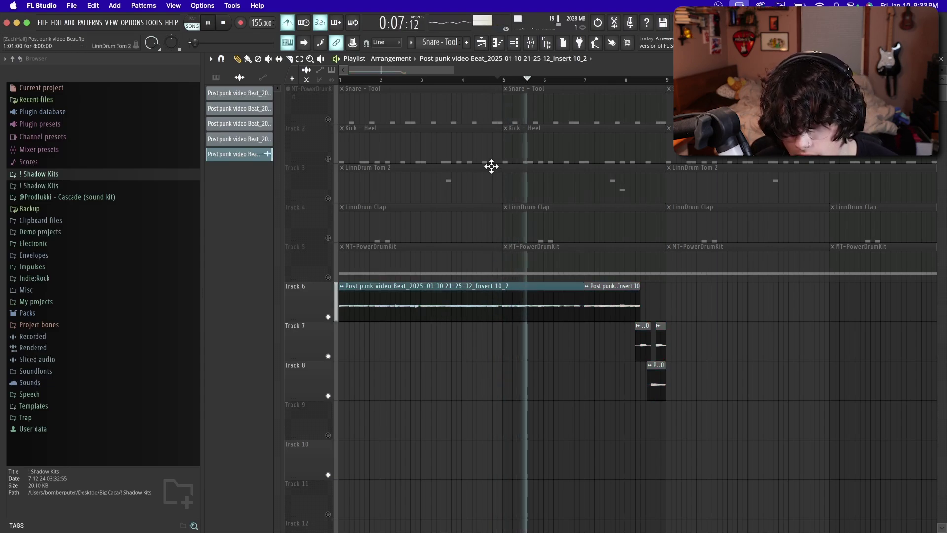
click(475, 88)
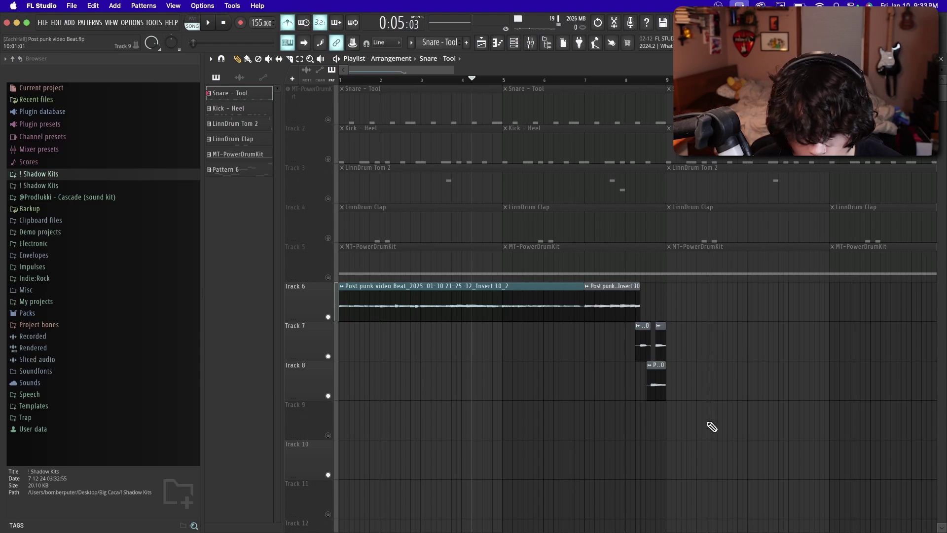
Step: Duplicate all the audio clips on Tracks 6 to 8 from bars 1 to 8 into bars 9 to 16
drag(708, 426, 321, 310)
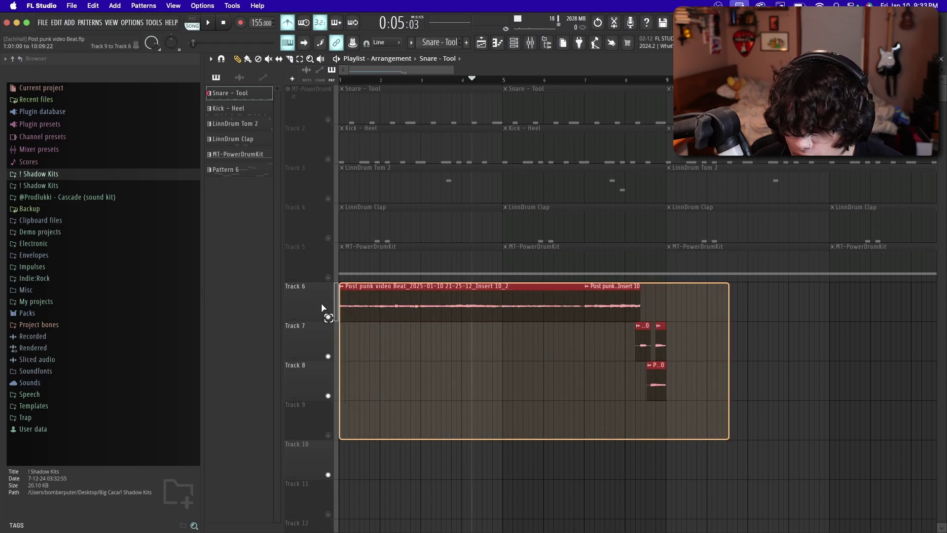
key(ctrl+b)
scroll(438, 379, down, 5)
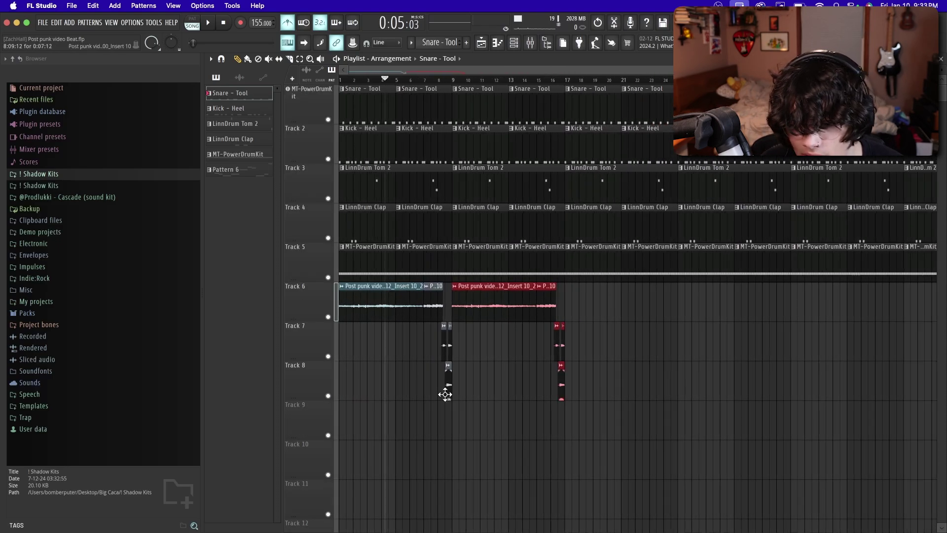
scroll(295, 348, up, 5)
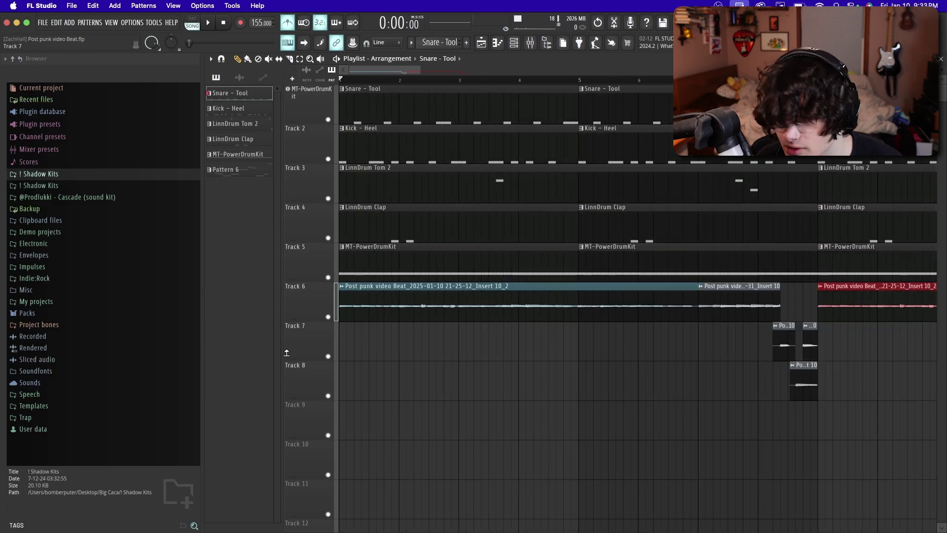
click(539, 502)
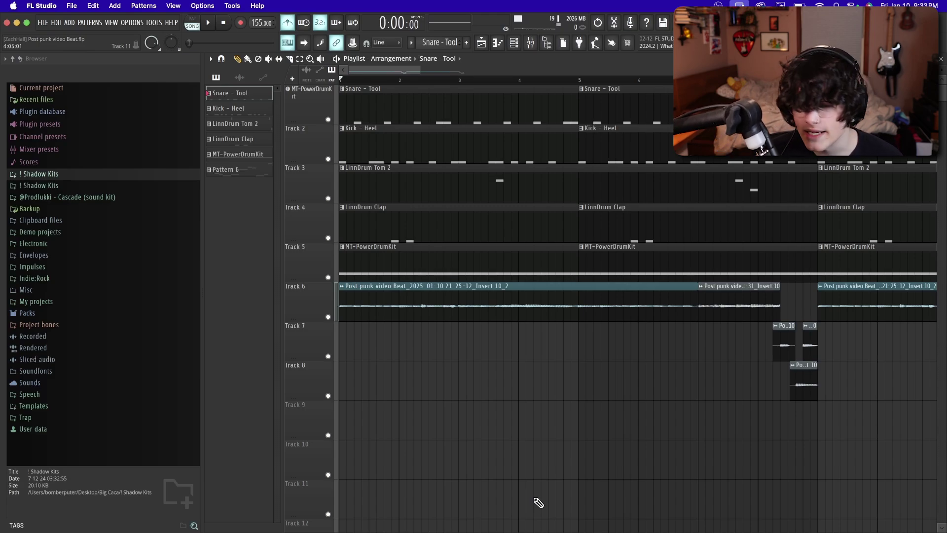
scroll(556, 451, down, 4)
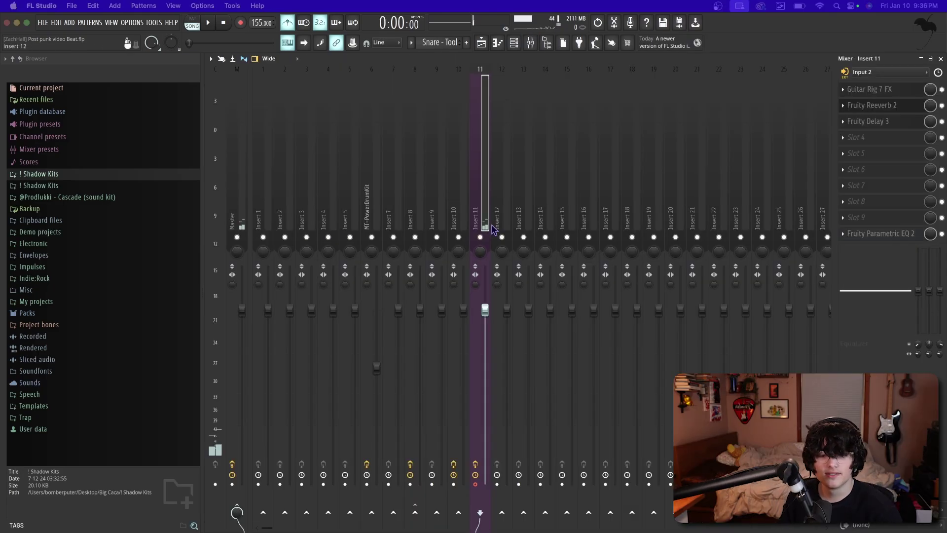
Step: Review the Guitar Rig 7 FX, Fruity Delay 3 and Fruity Parametric EQ 2 settings on Insert 11
click(883, 90)
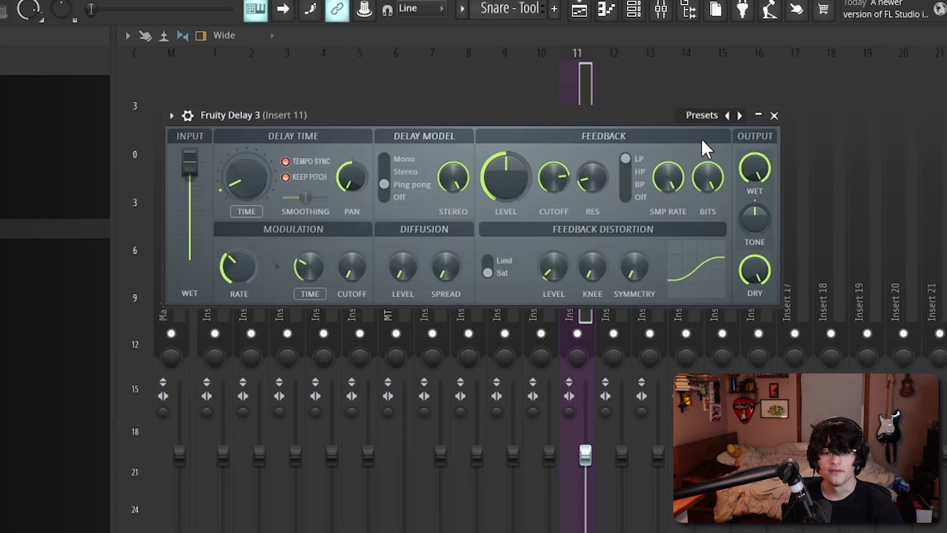
drag(605, 114, 618, 123)
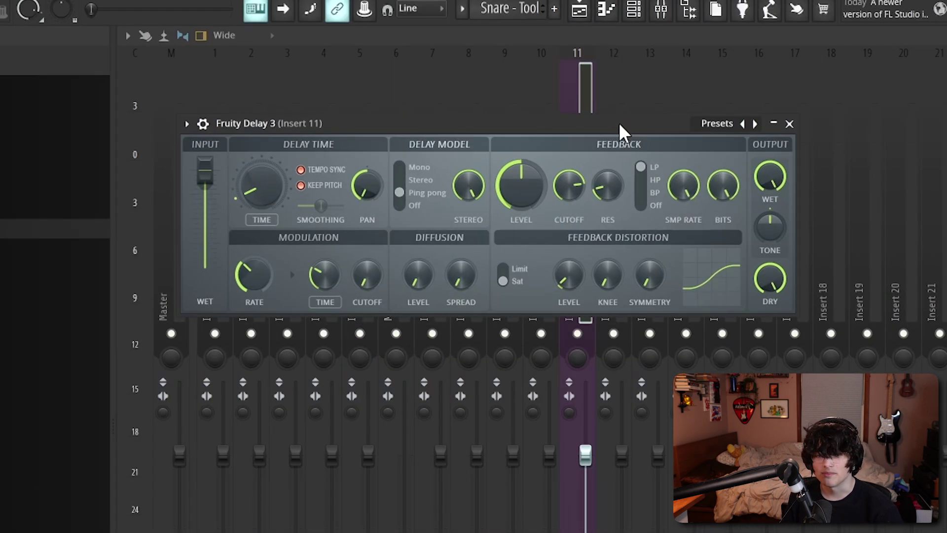
click(790, 124)
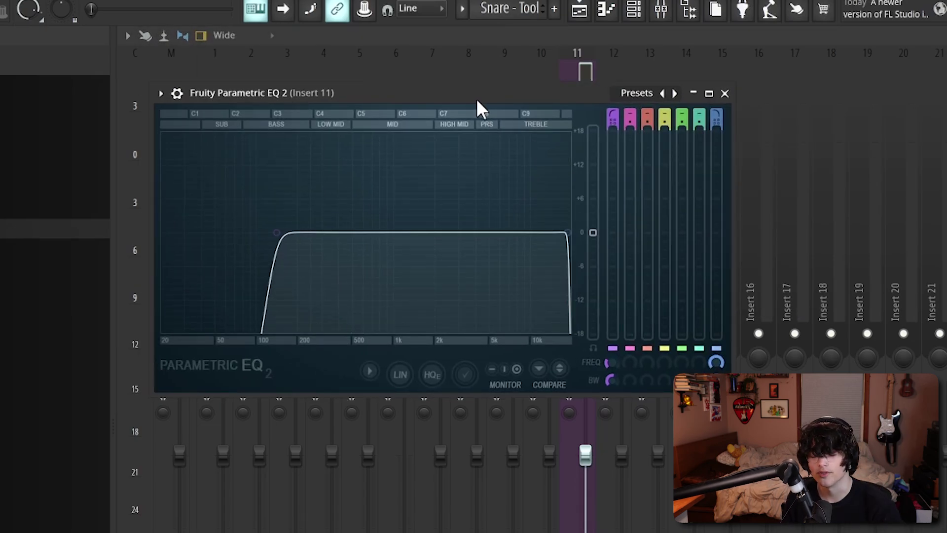
click(724, 93)
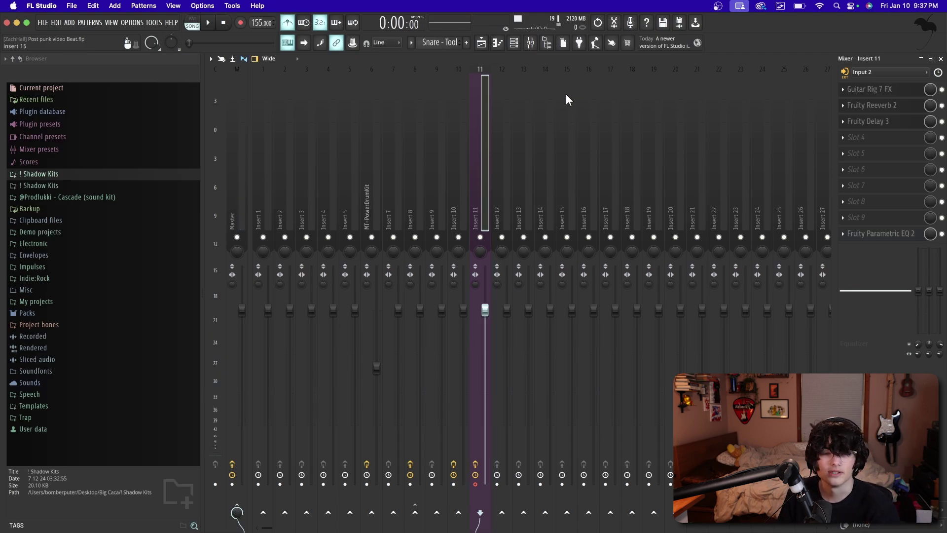
Step: Record a new take through Insert 11 from bar 1 onto Track 9 in the playlist
key(F5)
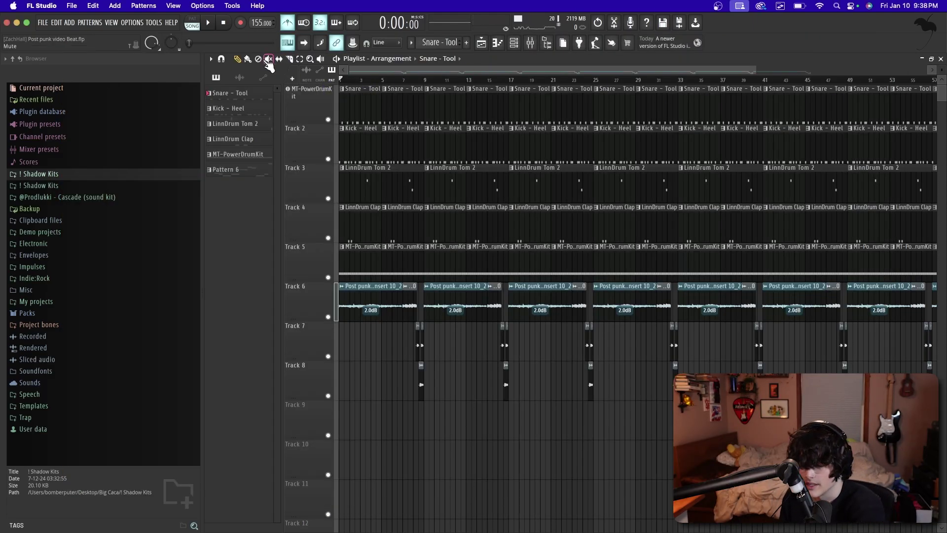
key(r)
key(space)
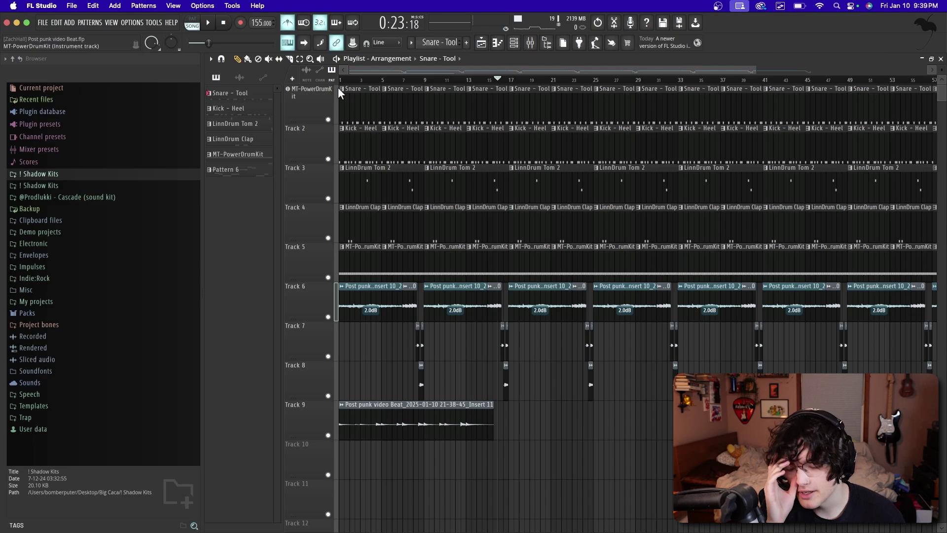
Step: Slice the Track 9 recording at its note starts and shift the pieces onto the grid through bar 16
ctrl+scroll(336, 429, up, 3)
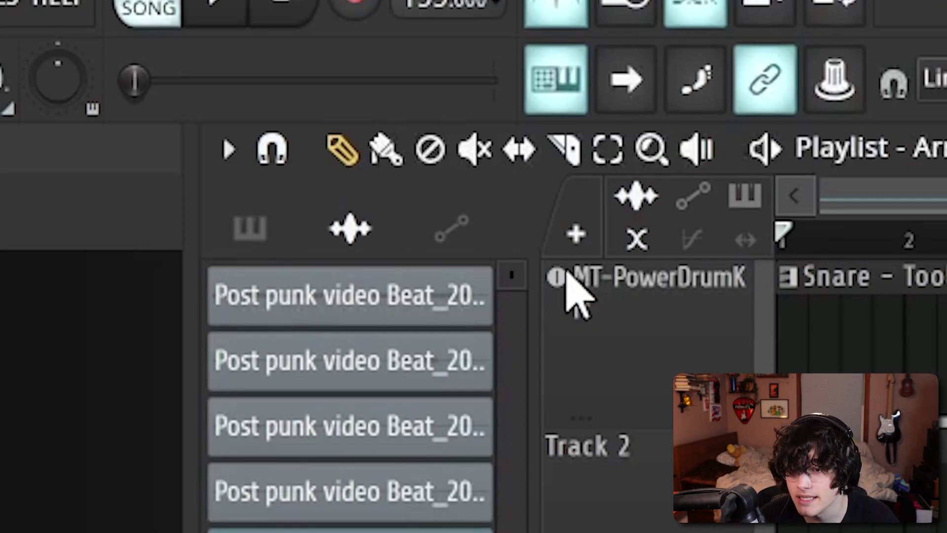
click(290, 59)
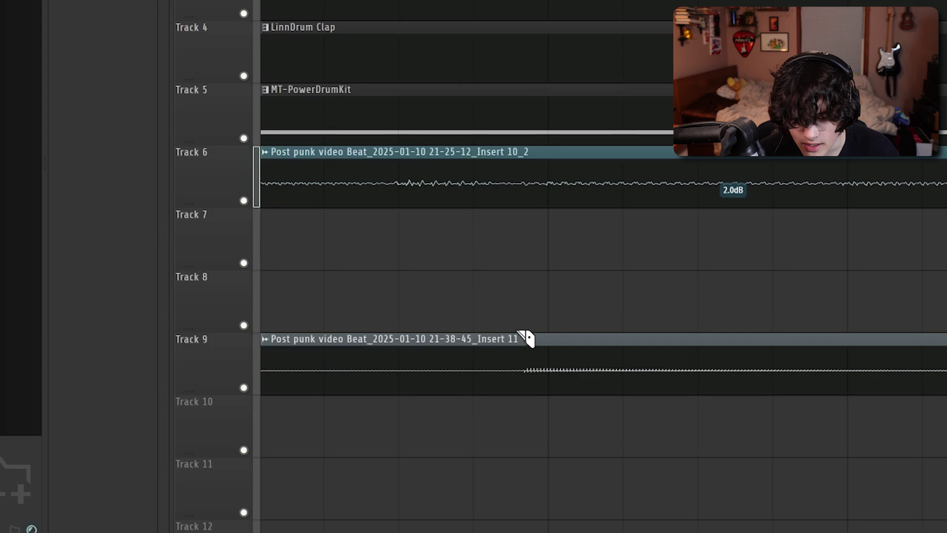
drag(526, 339, 520, 378)
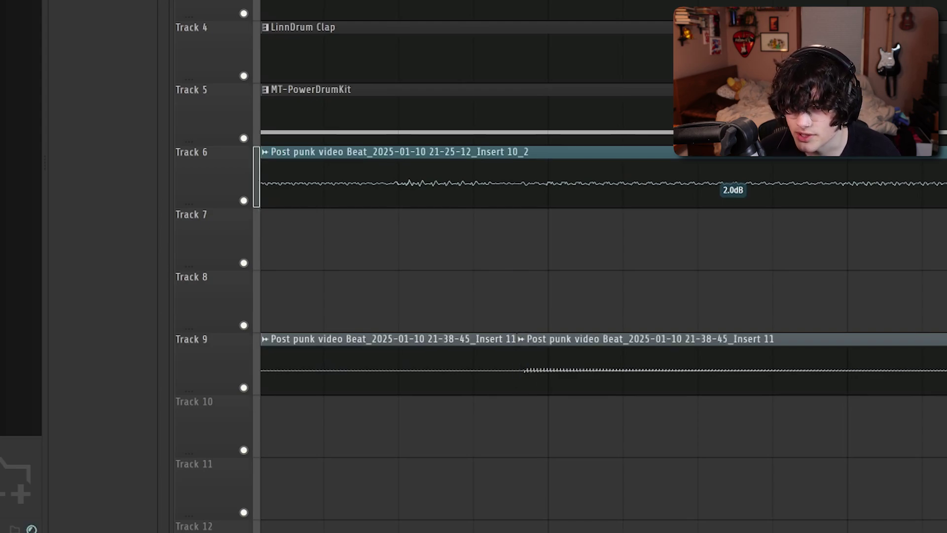
drag(581, 369, 799, 394)
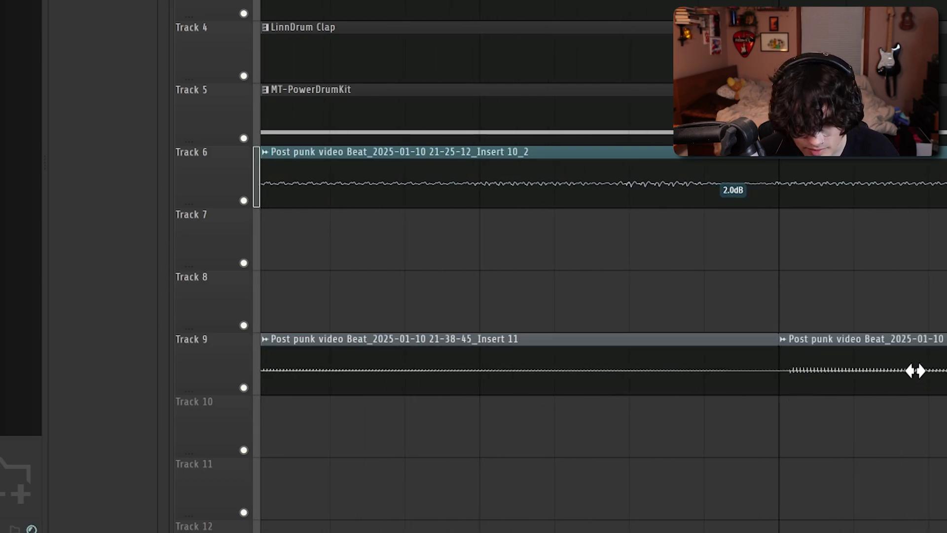
drag(835, 340, 598, 352)
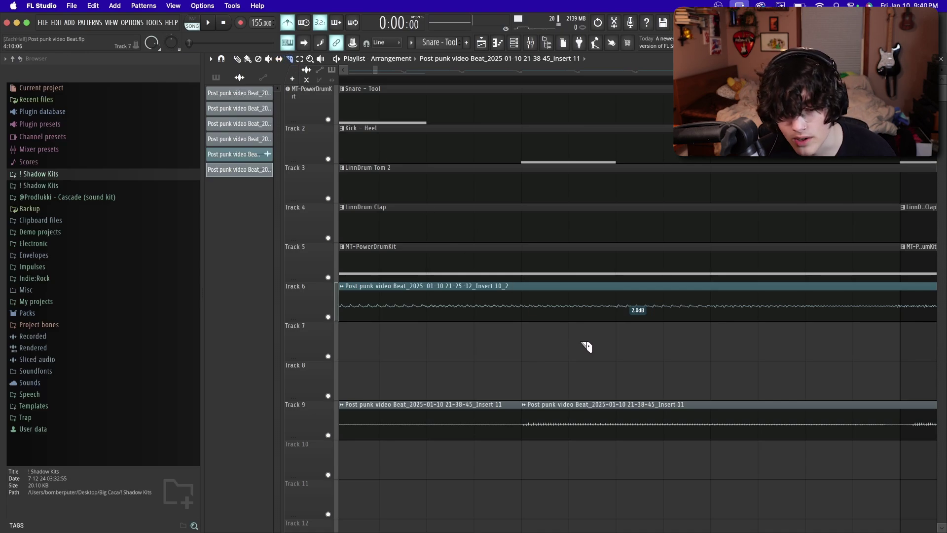
scroll(588, 343, left, 3)
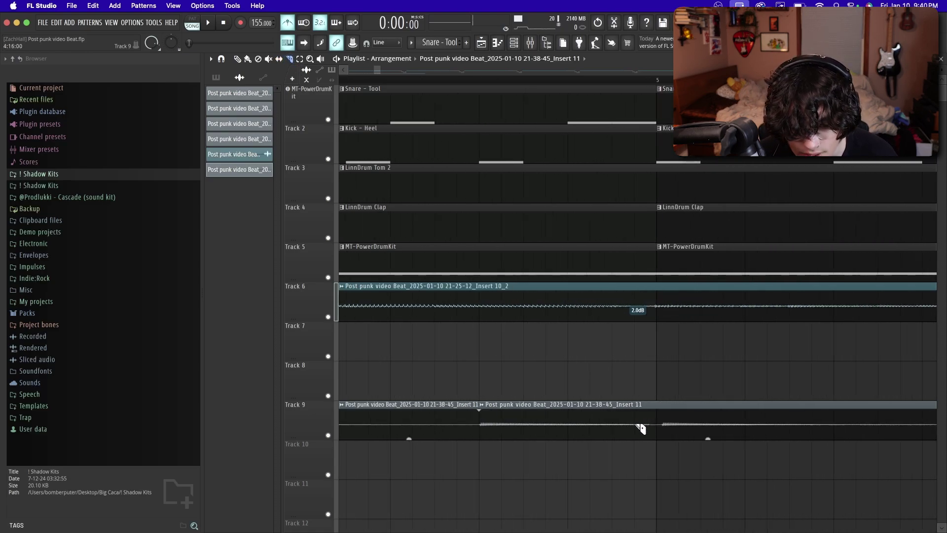
scroll(407, 255, down, 3)
Step: Lower the volumes of Insert 10 and Insert 11 during playback and pan Insert 11 25% right
key(space)
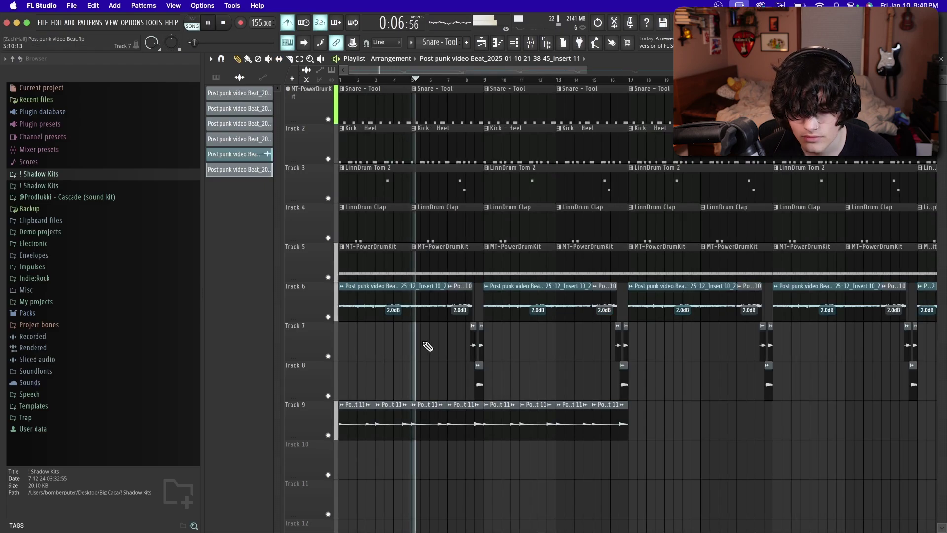
click(529, 43)
drag(485, 310, 464, 315)
click(481, 217)
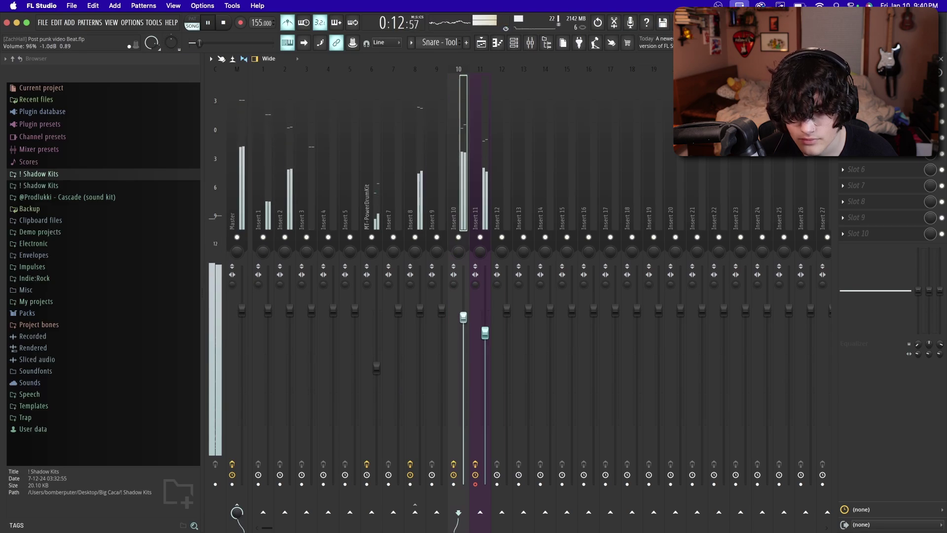
key(space)
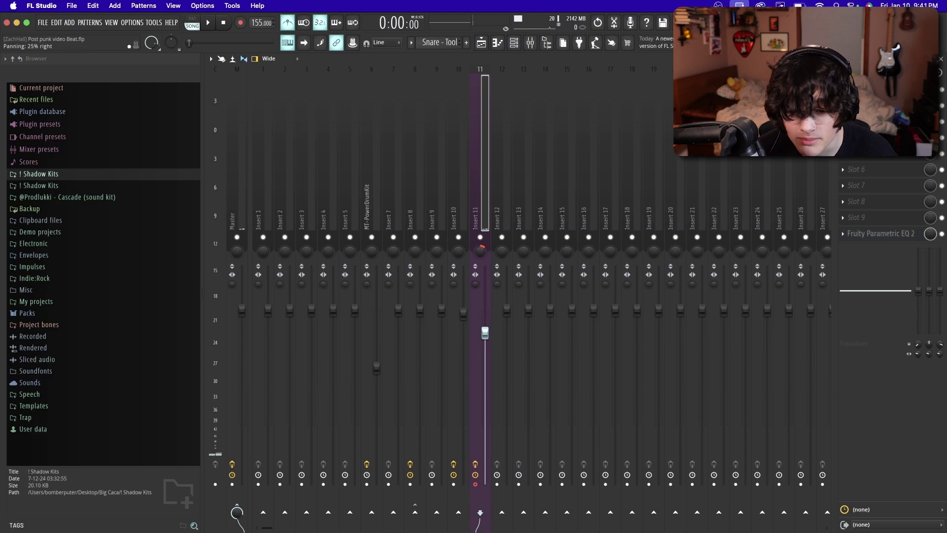
Step: Lower the gain of the short Track 9 slice ending bar 8 to -4.9 dB while playing that passage
key(F5)
drag(487, 396, 363, 403)
scroll(364, 399, up, 4)
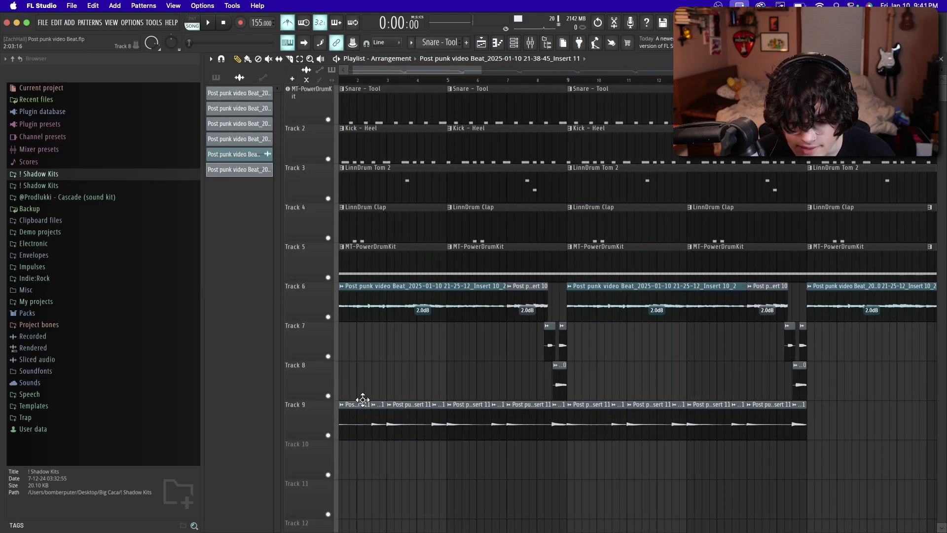
scroll(466, 460, down, 4)
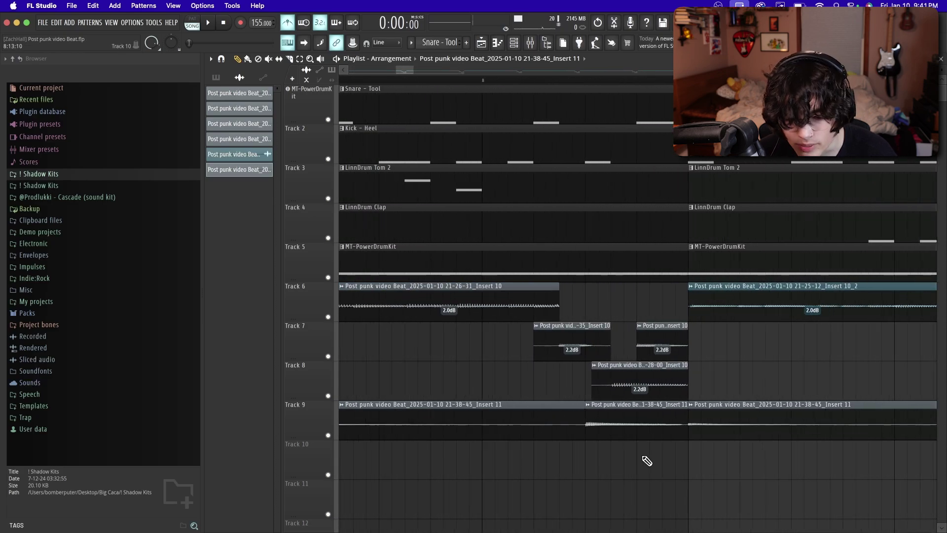
scroll(648, 458, up, 4)
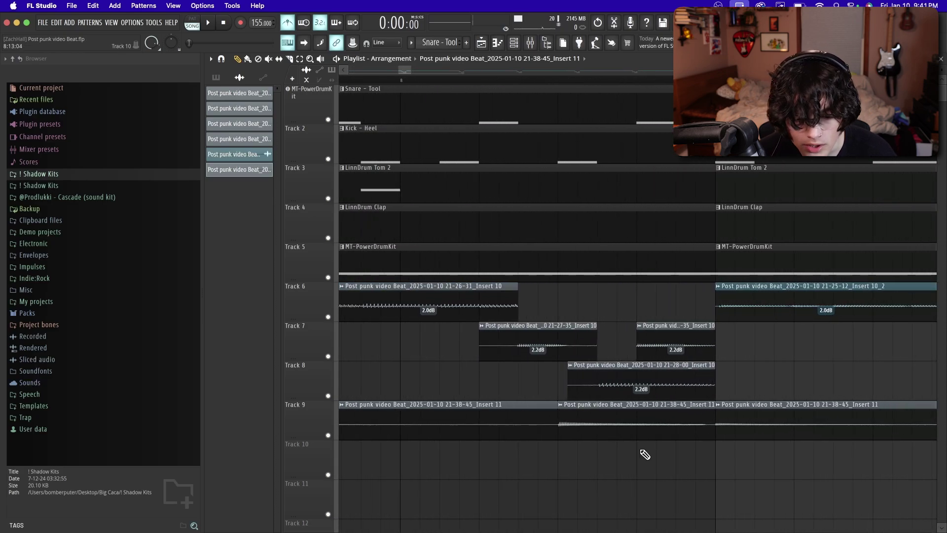
click(562, 85)
key(space)
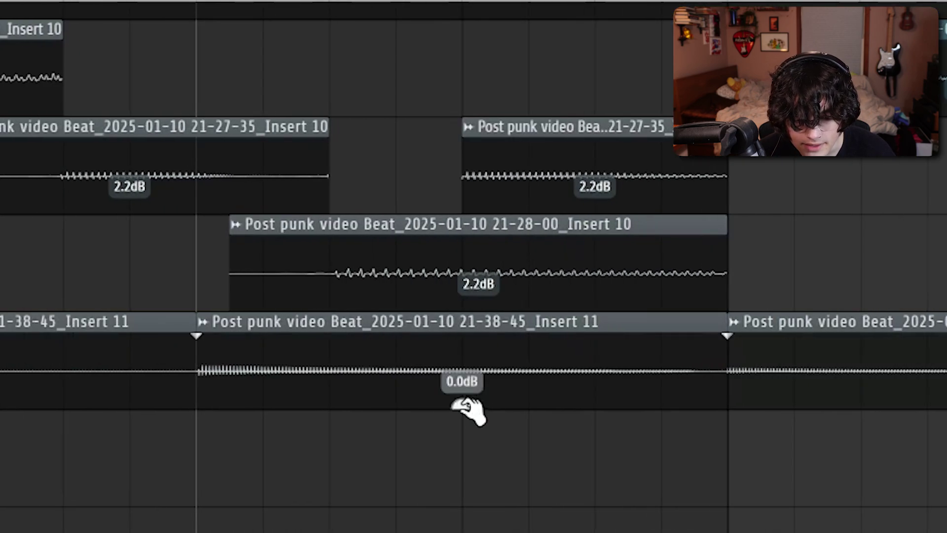
drag(467, 411, 467, 429)
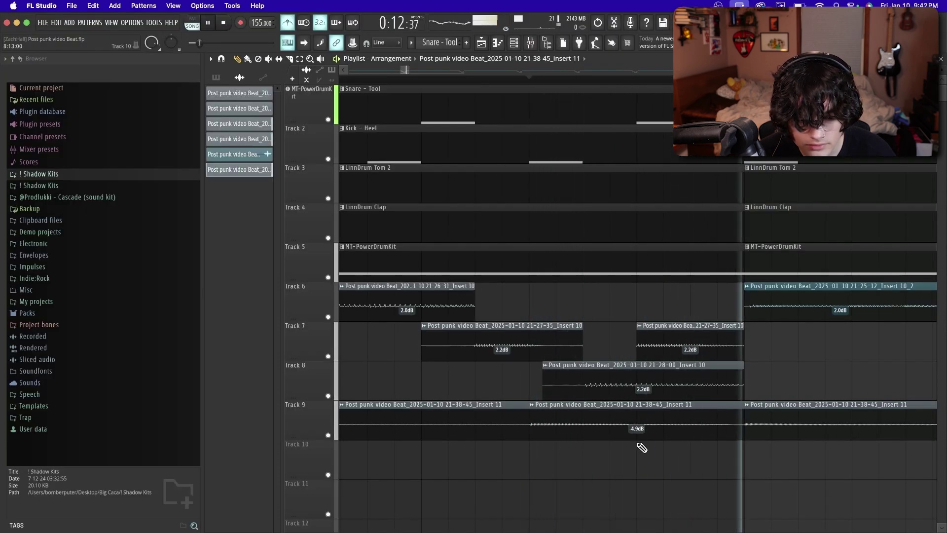
Step: Undo the last three edits in the playlist and stop playback
key(super+alt+z)
key(super+alt+z)
key(super+alt+z)
key(space)
scroll(383, 381, down, 5)
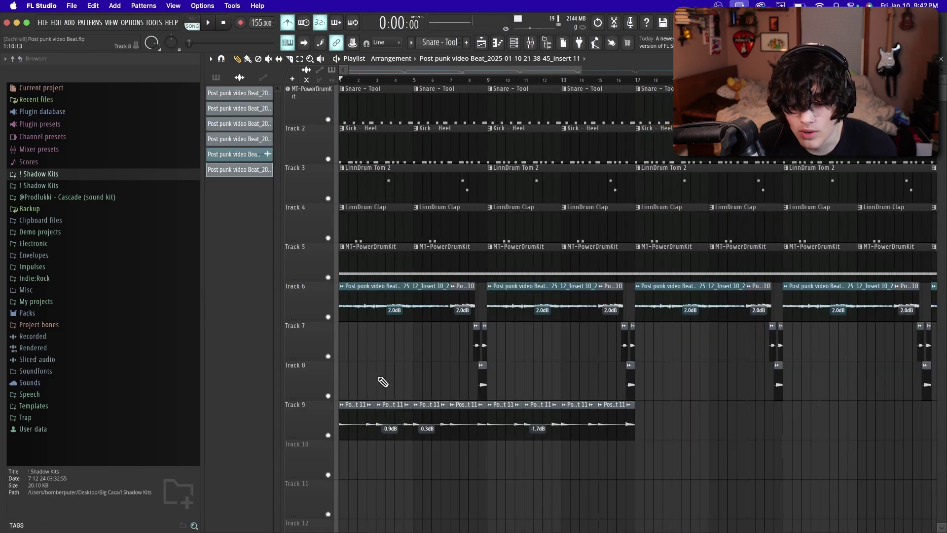
scroll(382, 375, down, 1)
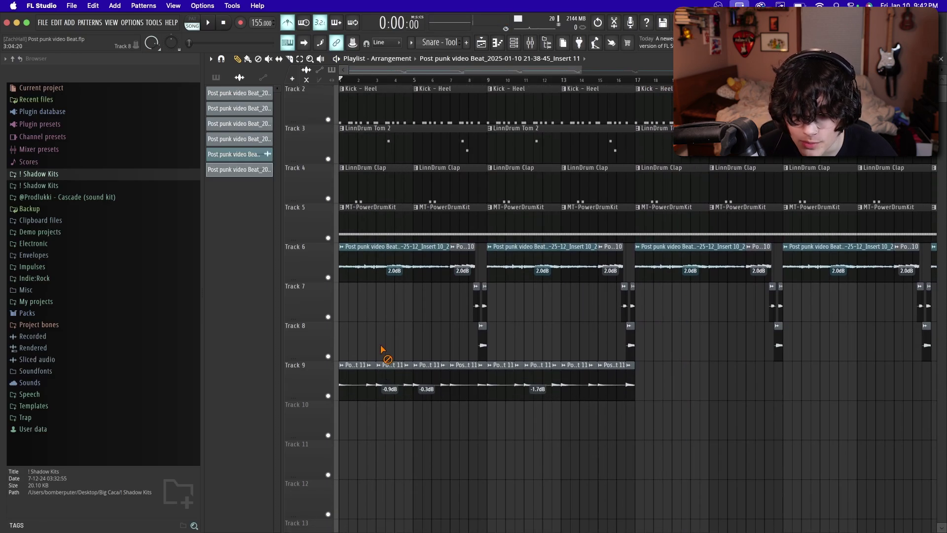
scroll(395, 357, up, 1)
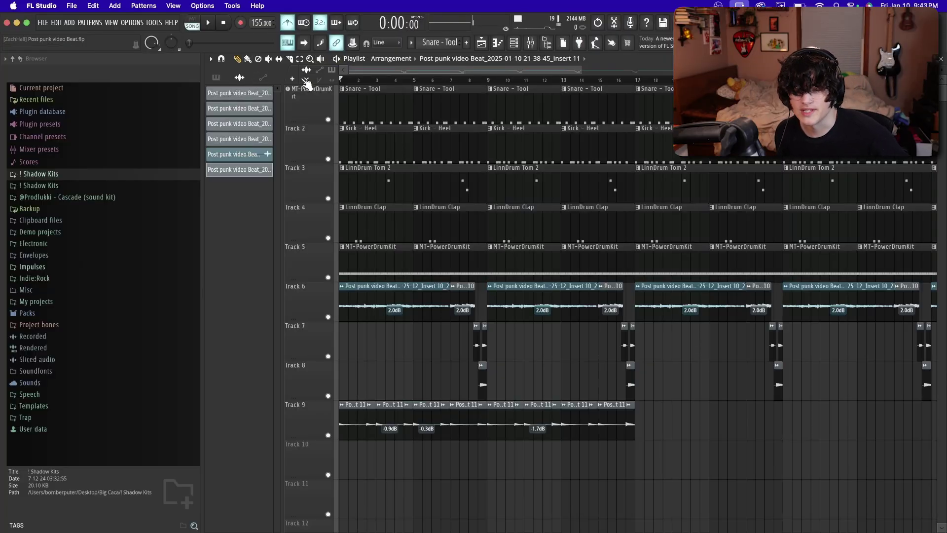
Step: Play the opening bars of the arrangement with the Track 9 slices, pause, and return the playhead to bar 1
key(space)
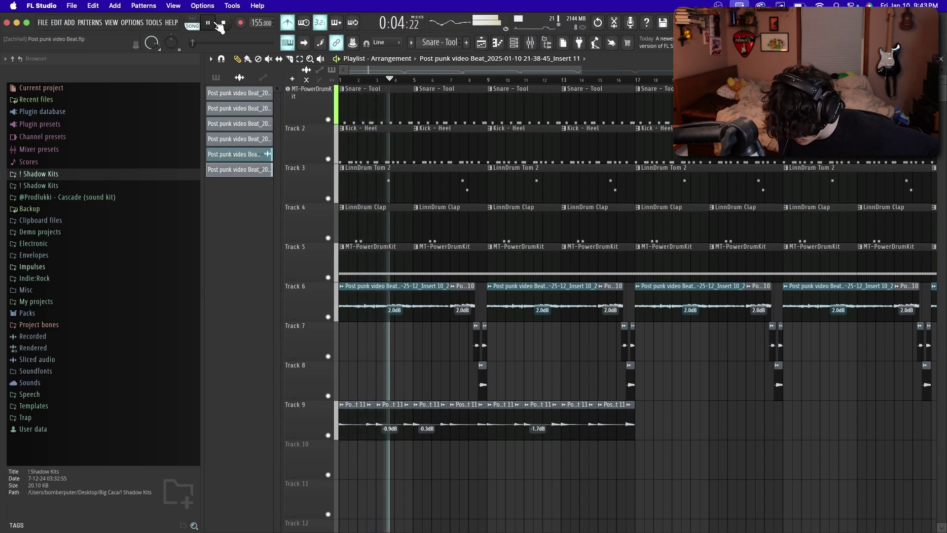
click(208, 23)
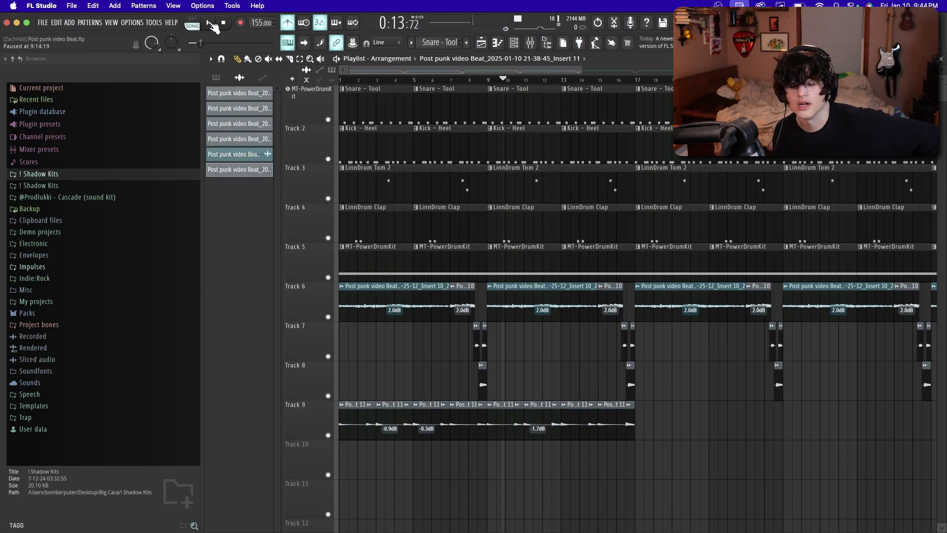
drag(357, 79, 262, 77)
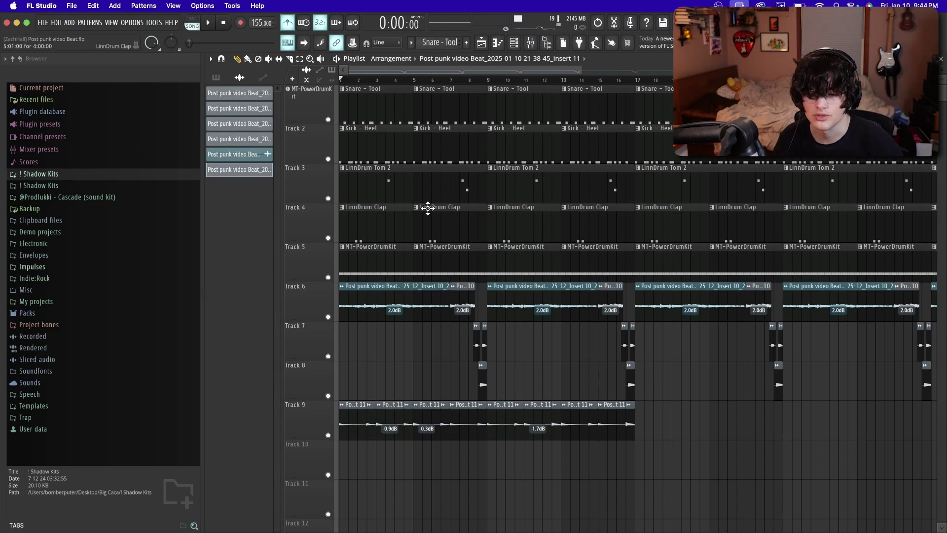
Step: Record a second Insert 11 part from bar 1 onto Track 10 for about 16 bars
key(space)
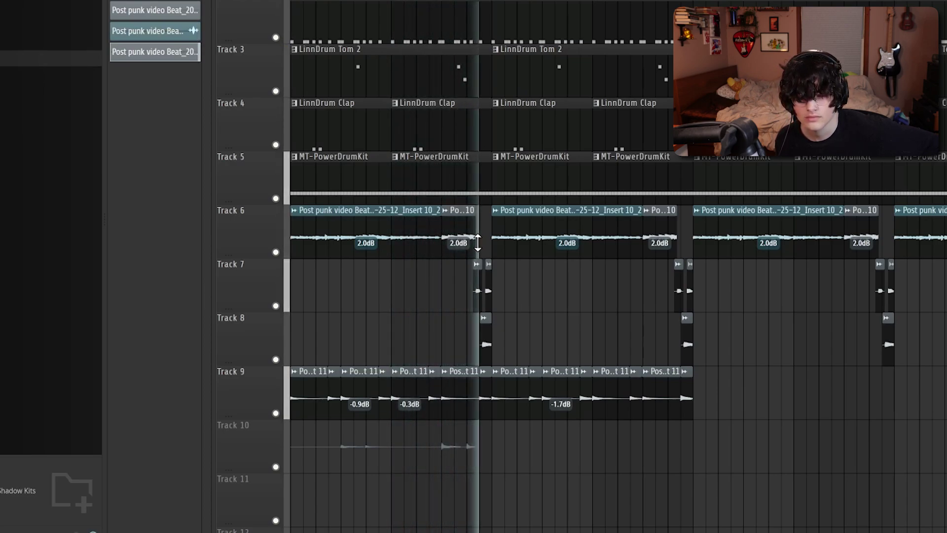
key(space)
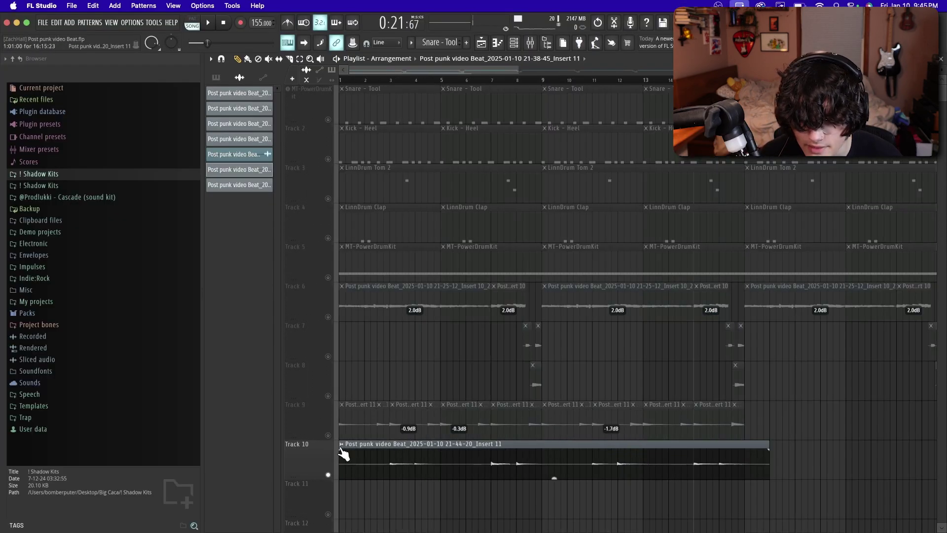
Step: Trim the Track 10 recording to grid-aligned slices at bars 15 and 16, and repeat the pair at bars 3, 7 and 11
drag(339, 445, 684, 445)
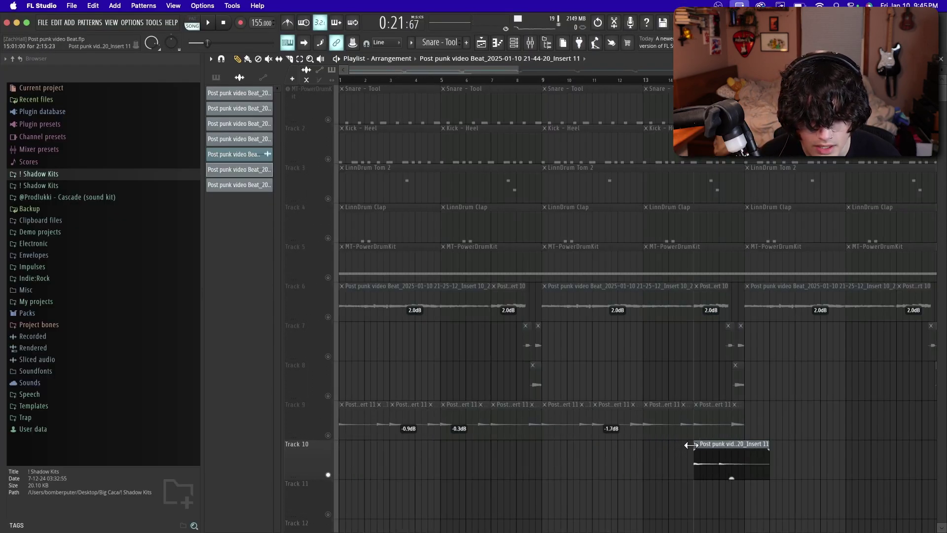
click(289, 59)
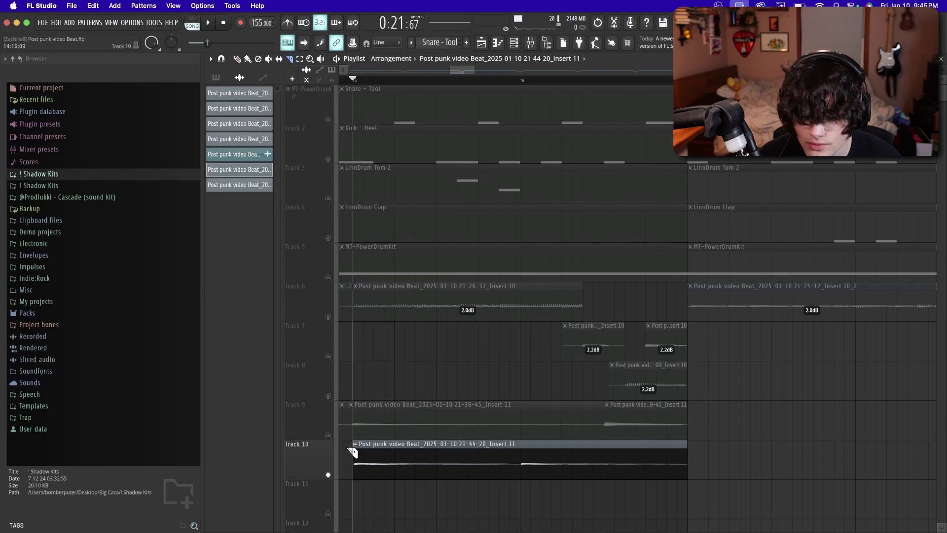
scroll(355, 464, up, 3)
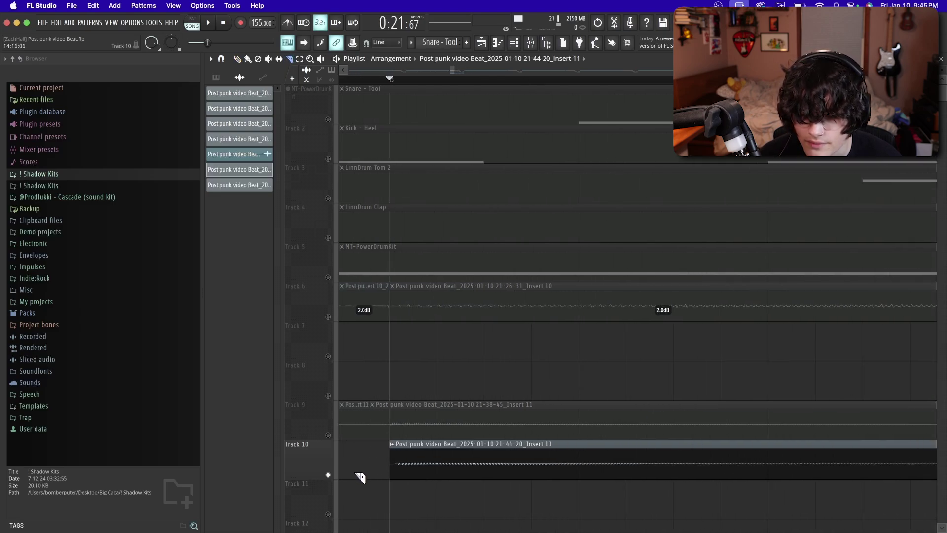
drag(438, 455, 433, 458)
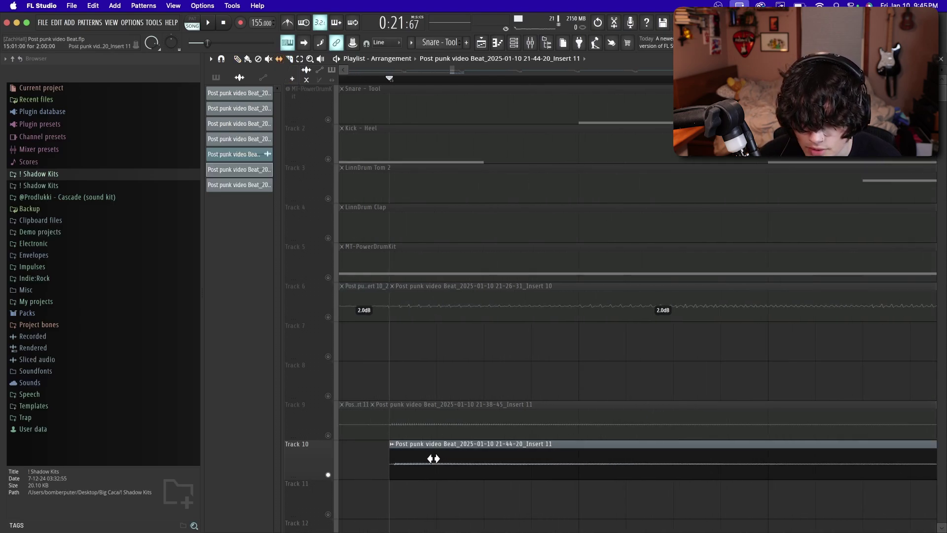
scroll(426, 311, up, 2)
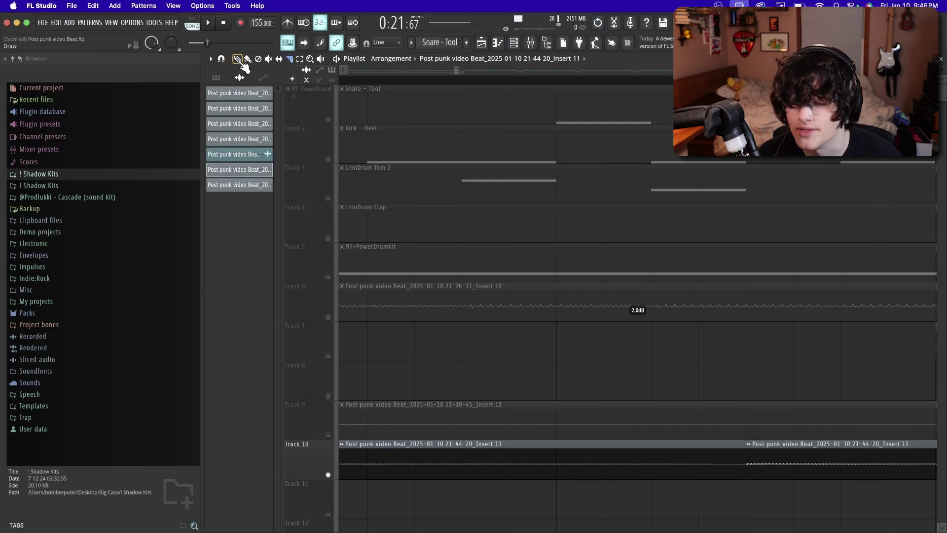
scroll(641, 369, down, 3)
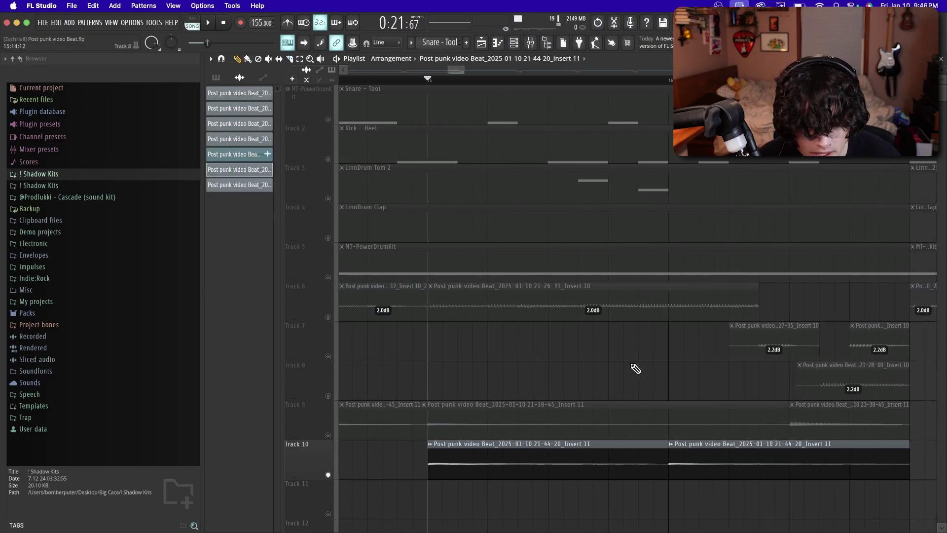
scroll(634, 376, down, 5)
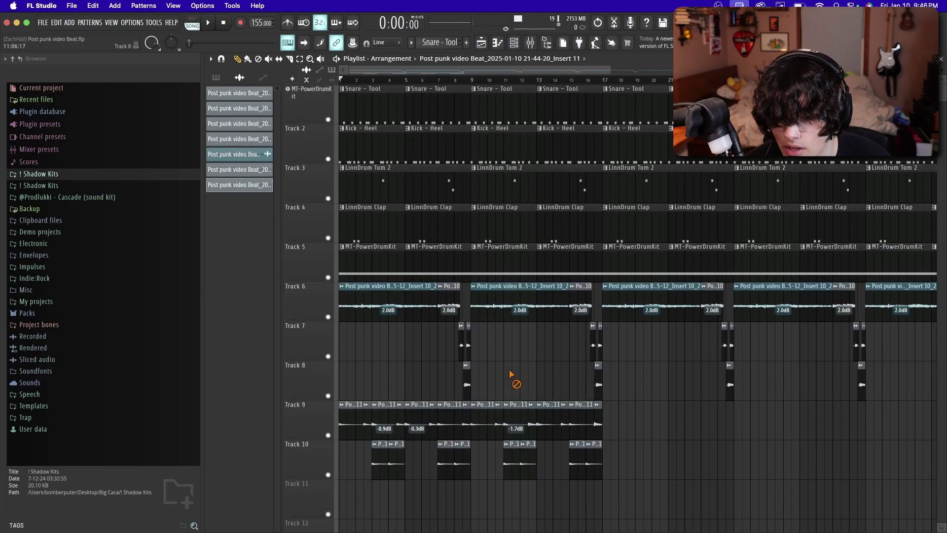
Step: Review Insert 12's effects in order: Guitar Rig 7 FX, Fruity Reeverb 2, Fruity Delay 3, Fruity Chorus, Fruity Love Philter and Fruity Parametric EQ 2
key(F9)
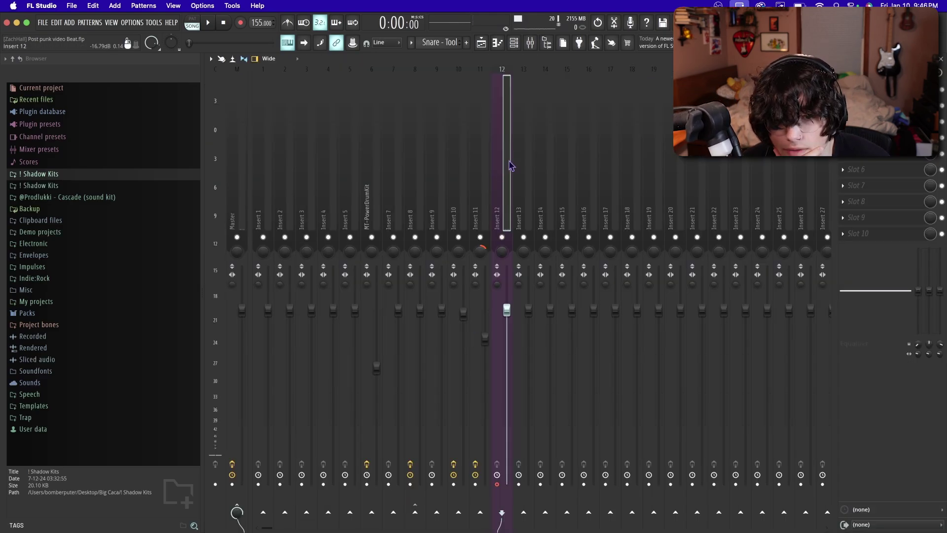
click(482, 43)
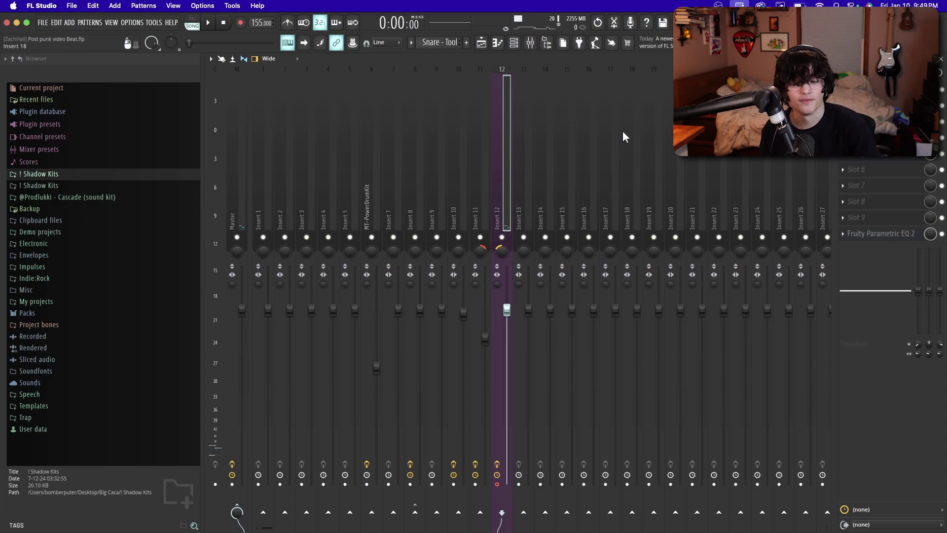
click(858, 120)
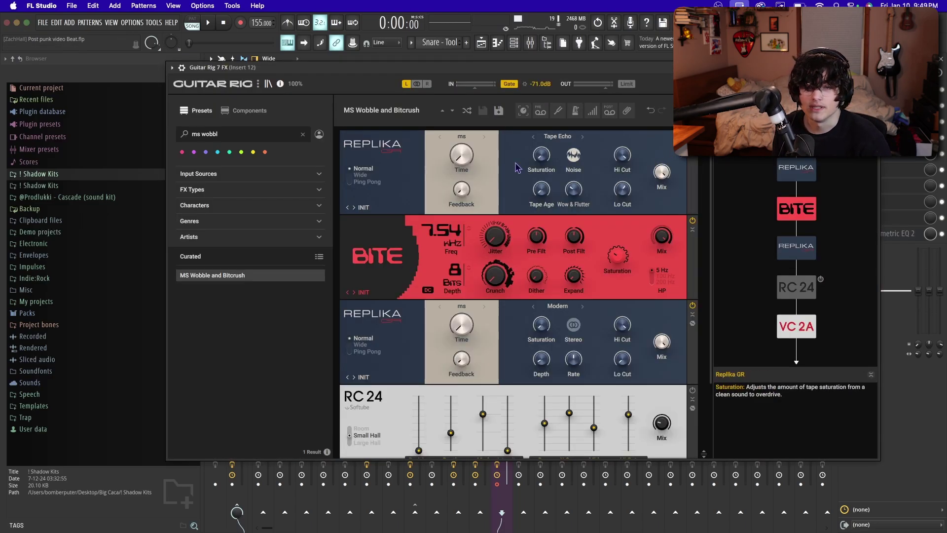
click(875, 67)
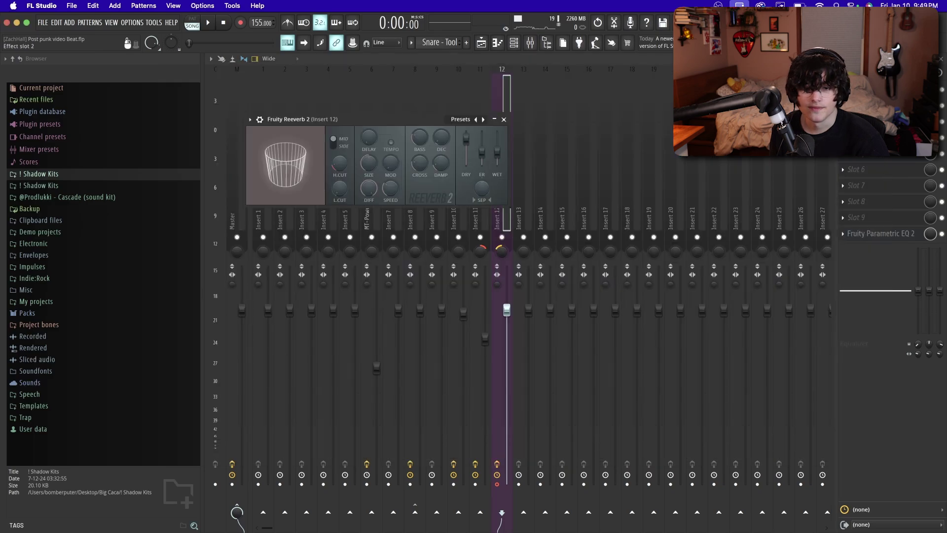
click(859, 122)
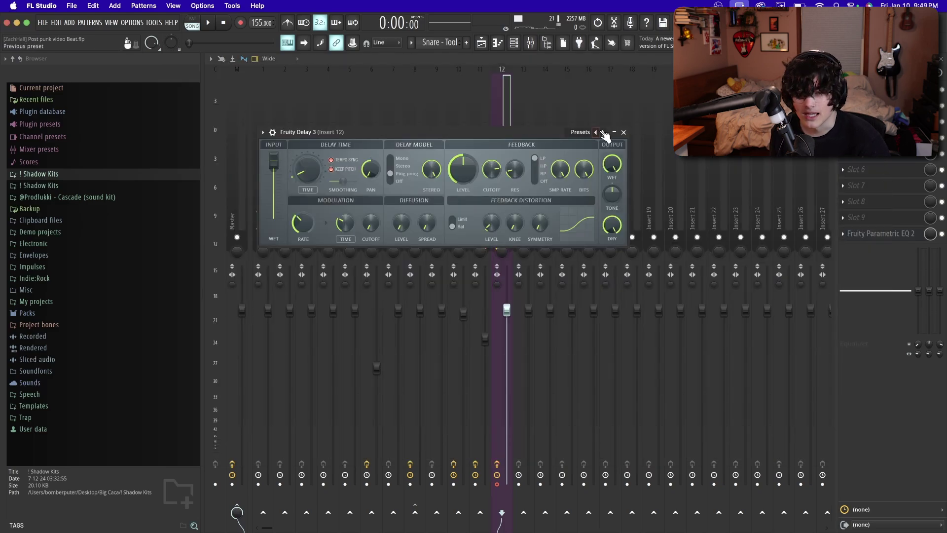
key(Escape)
click(881, 138)
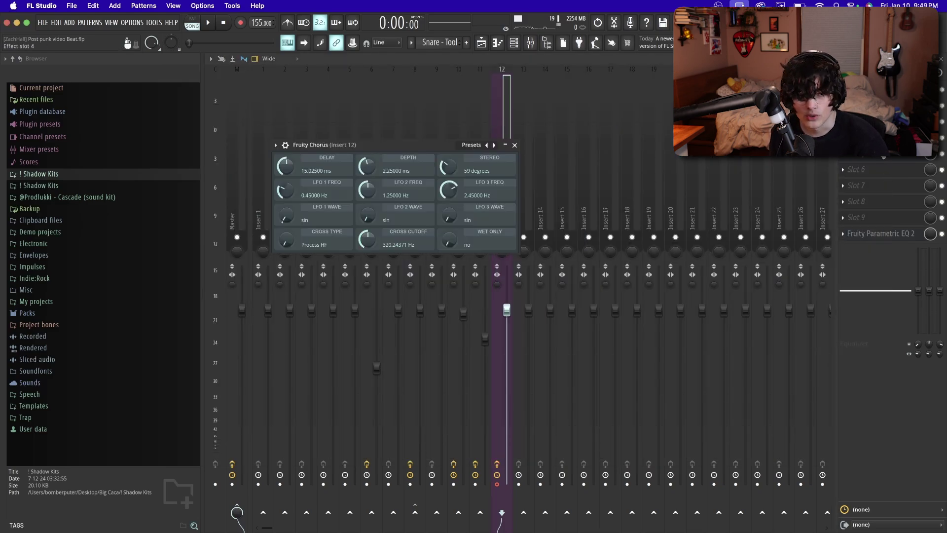
click(883, 154)
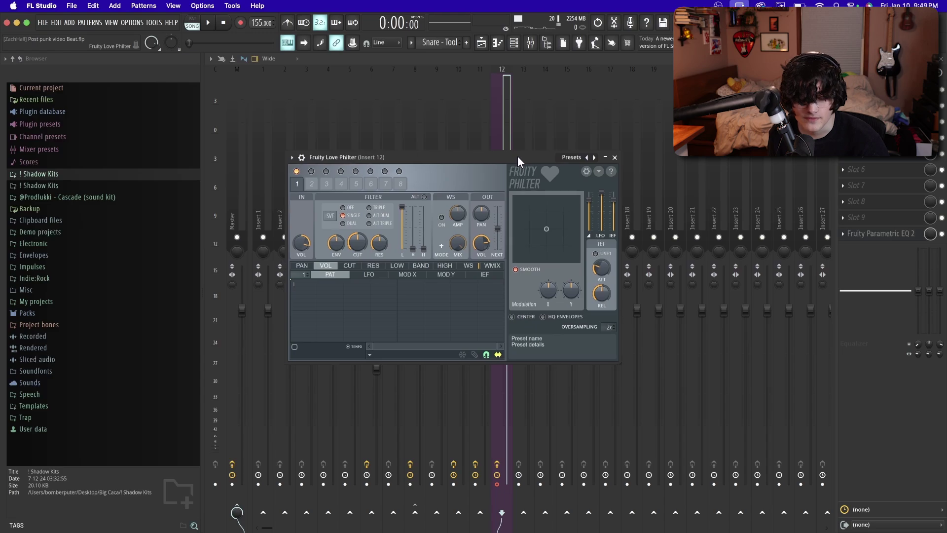
click(881, 235)
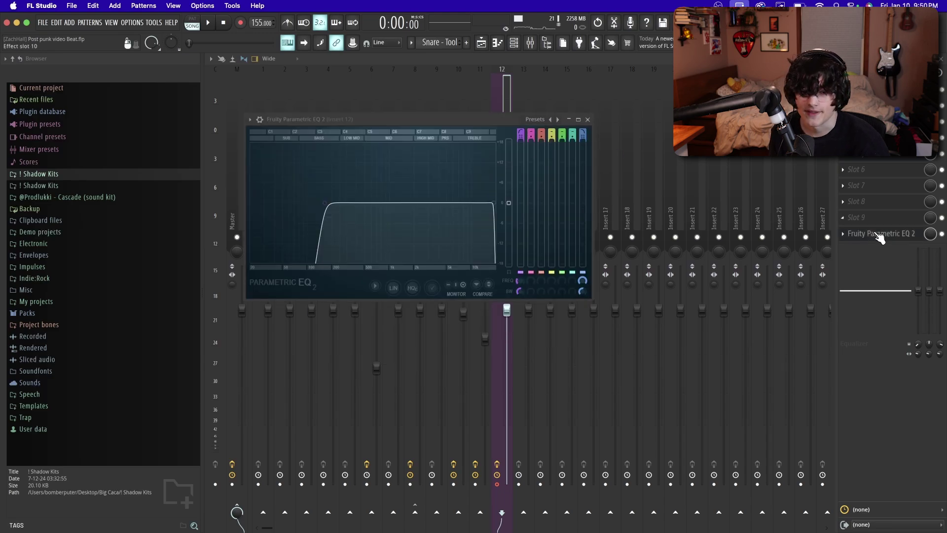
click(587, 120)
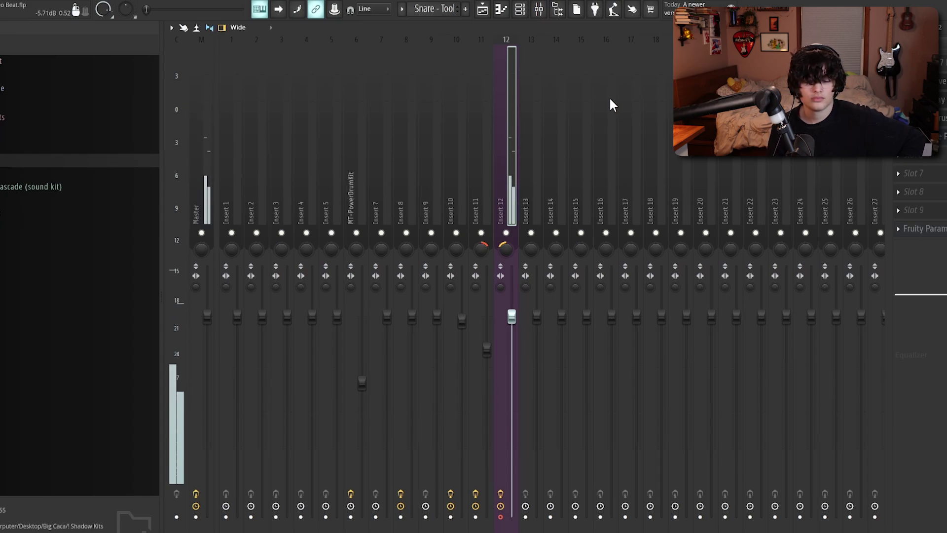
Step: Record an eight-bar Insert 12 part from bar 1 on Track 11 and repeat the clip over bars 9 to 16
key(F5)
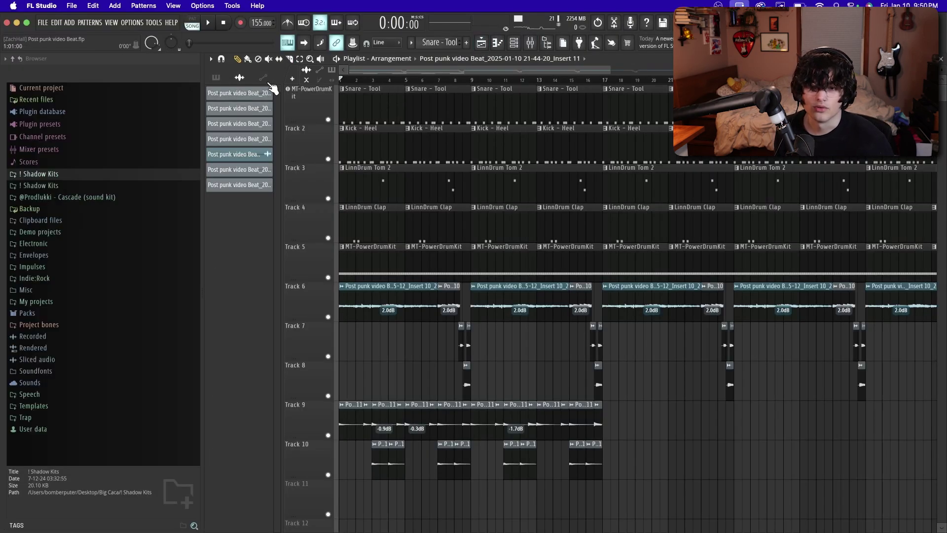
key(space)
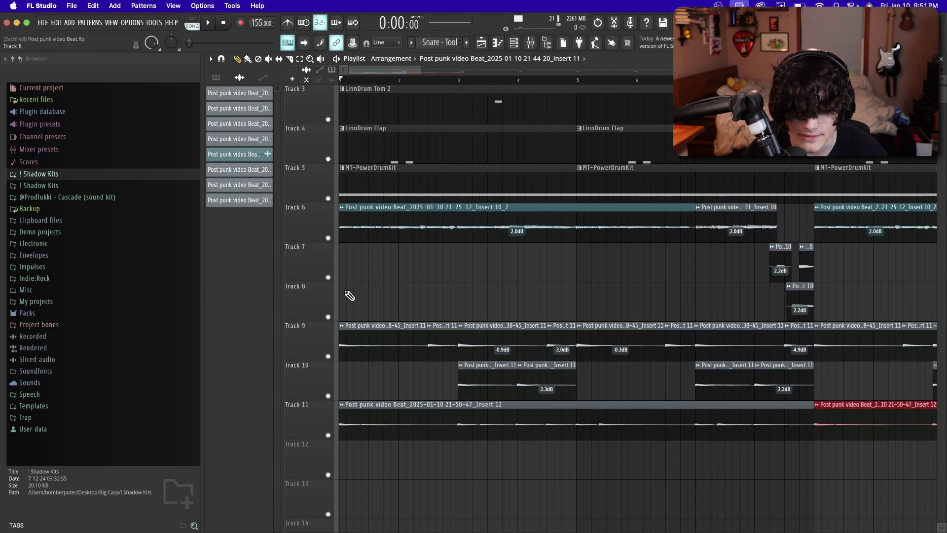
scroll(453, 446, up, 5)
scroll(627, 447, down, 6)
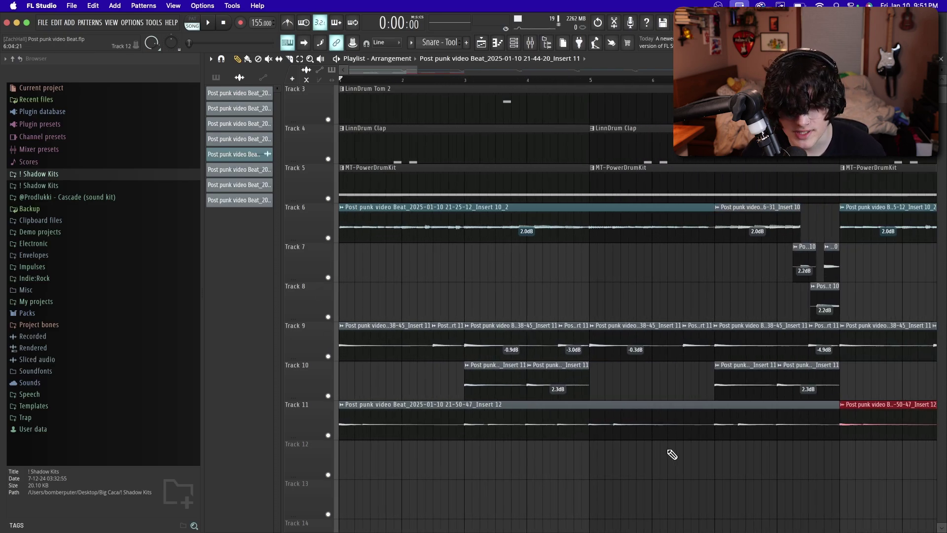
scroll(642, 360, down, 3)
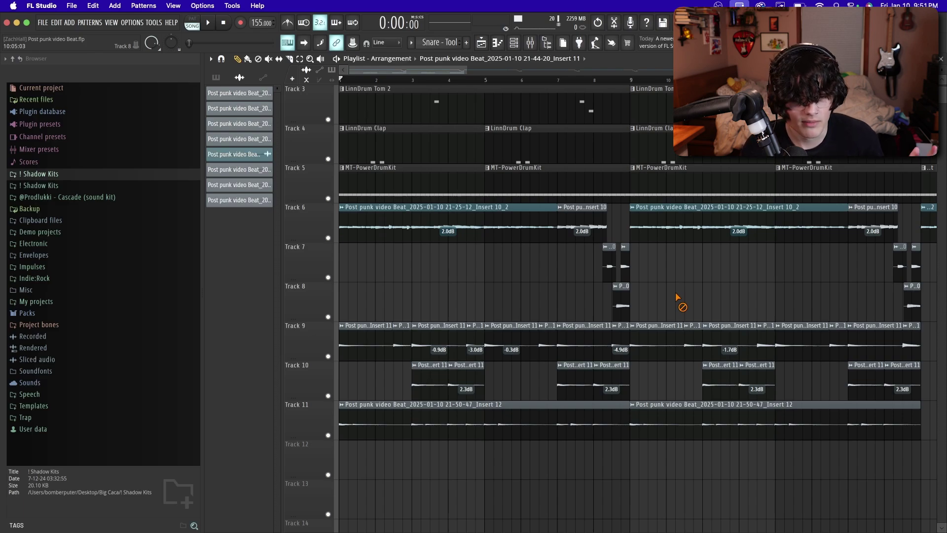
scroll(669, 288, down, 2)
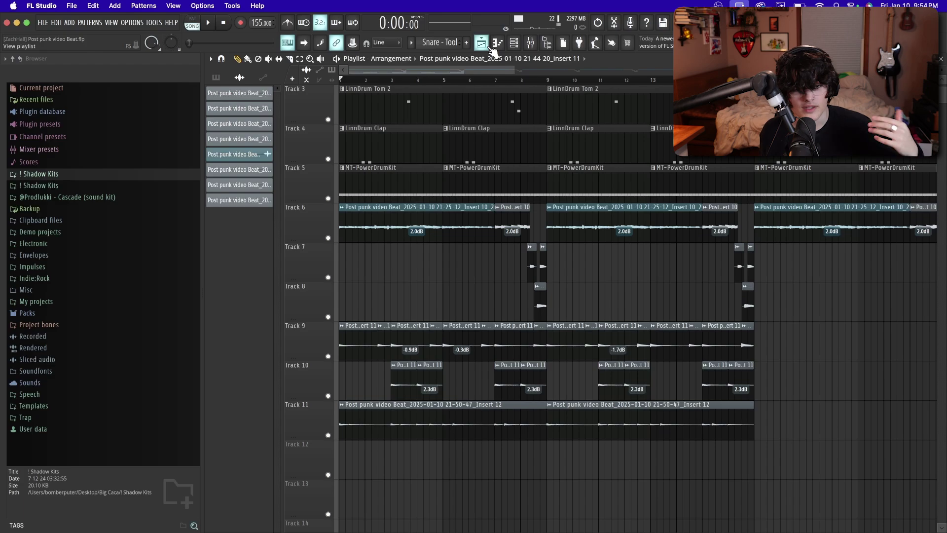
Step: Arm Insert 13 in the mixer and record a new part from bar 1 on the empty tracks below Track 11
click(531, 43)
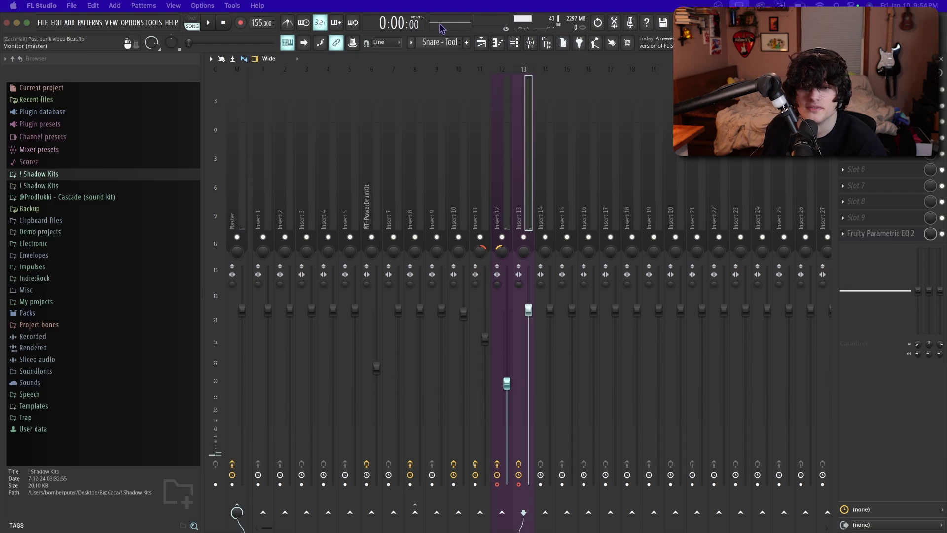
click(482, 42)
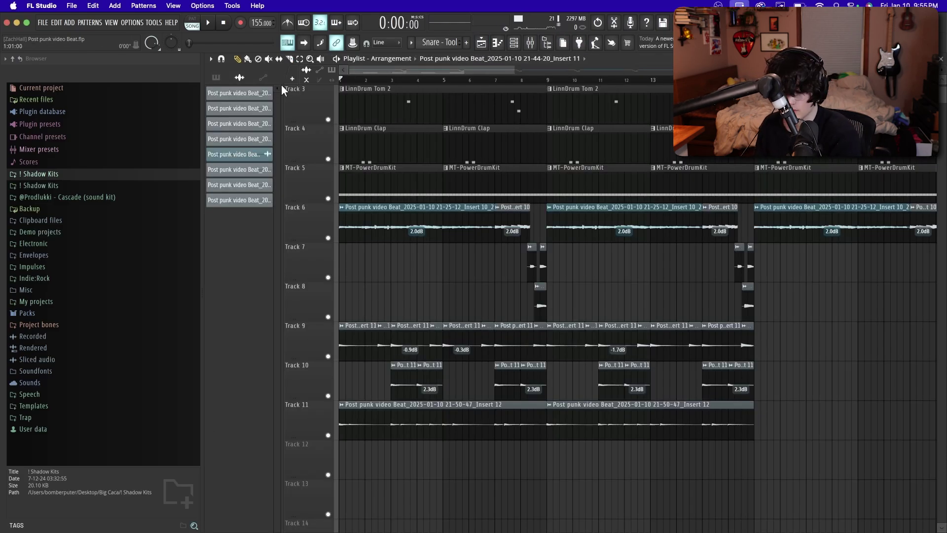
click(241, 23)
click(481, 309)
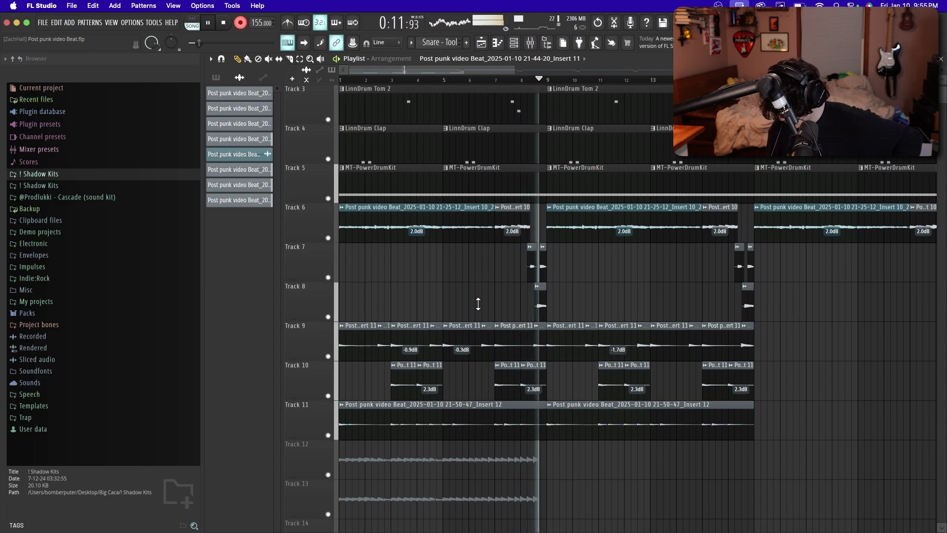
click(208, 23)
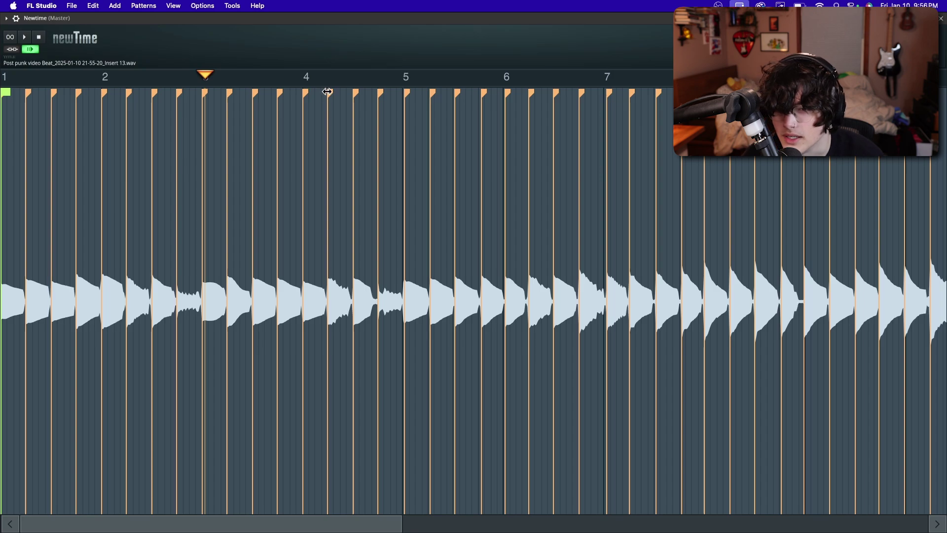
Step: Align the Insert 13 recording's warp markers to the grid in Newtime and fill bars 1 to 8 of Track 12 with its two-bar slices
drag(407, 91, 506, 91)
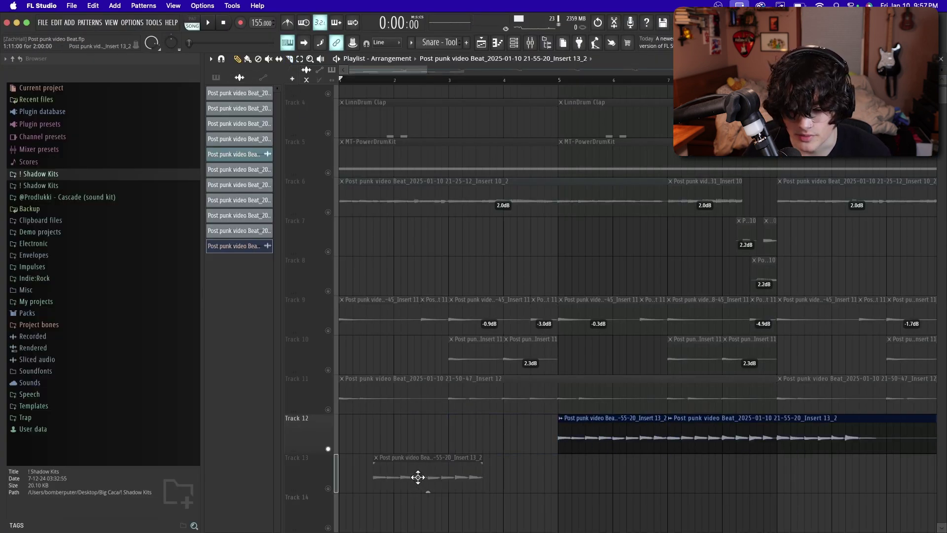
click(348, 434)
key(ctrl+b)
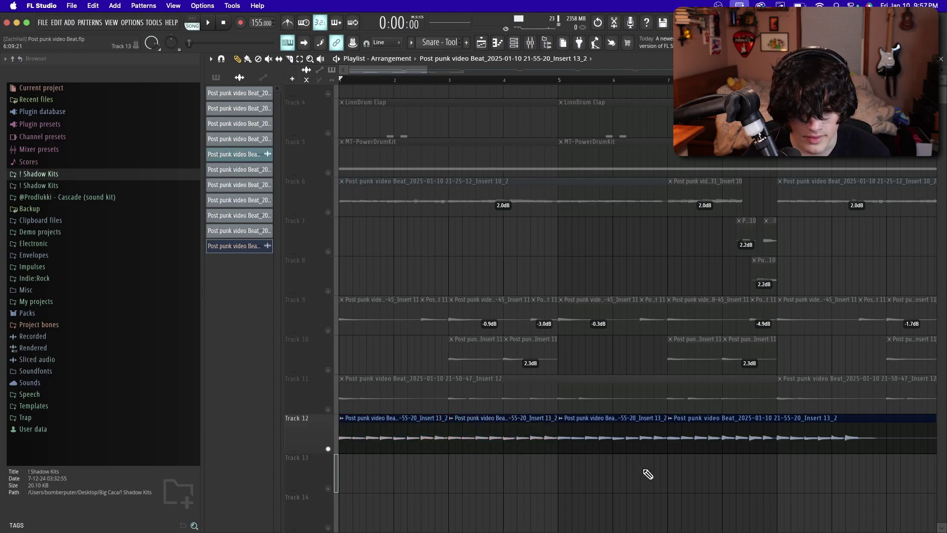
drag(838, 418, 698, 415)
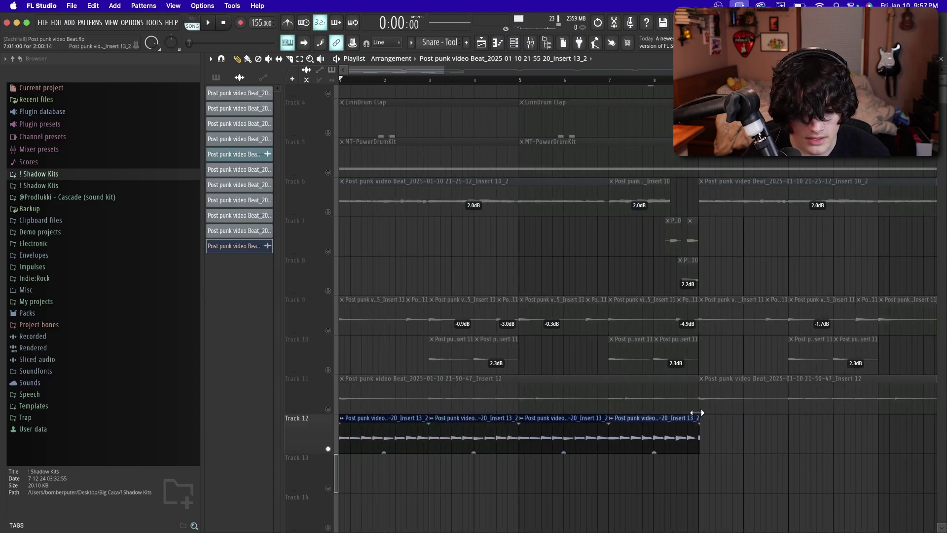